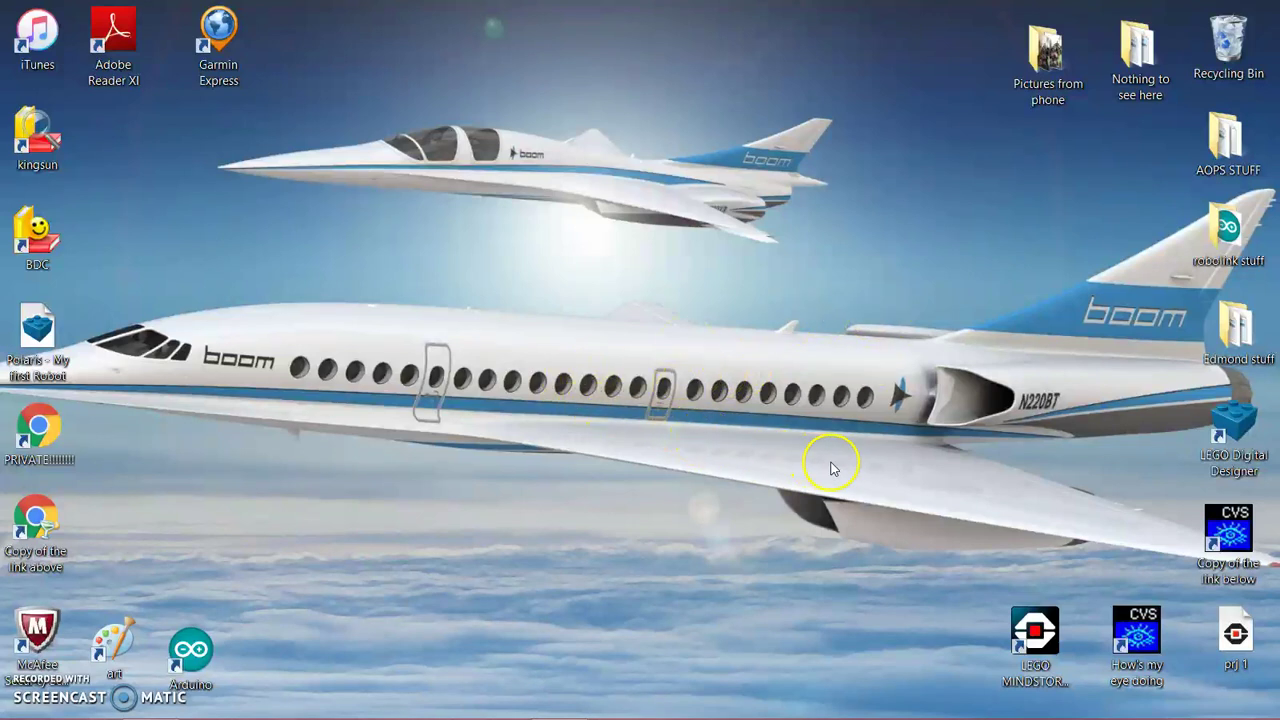
Google 'lego digital designer' in Chrome and open the lego.com LEGO Digital Designer page
left_click(1232, 422)
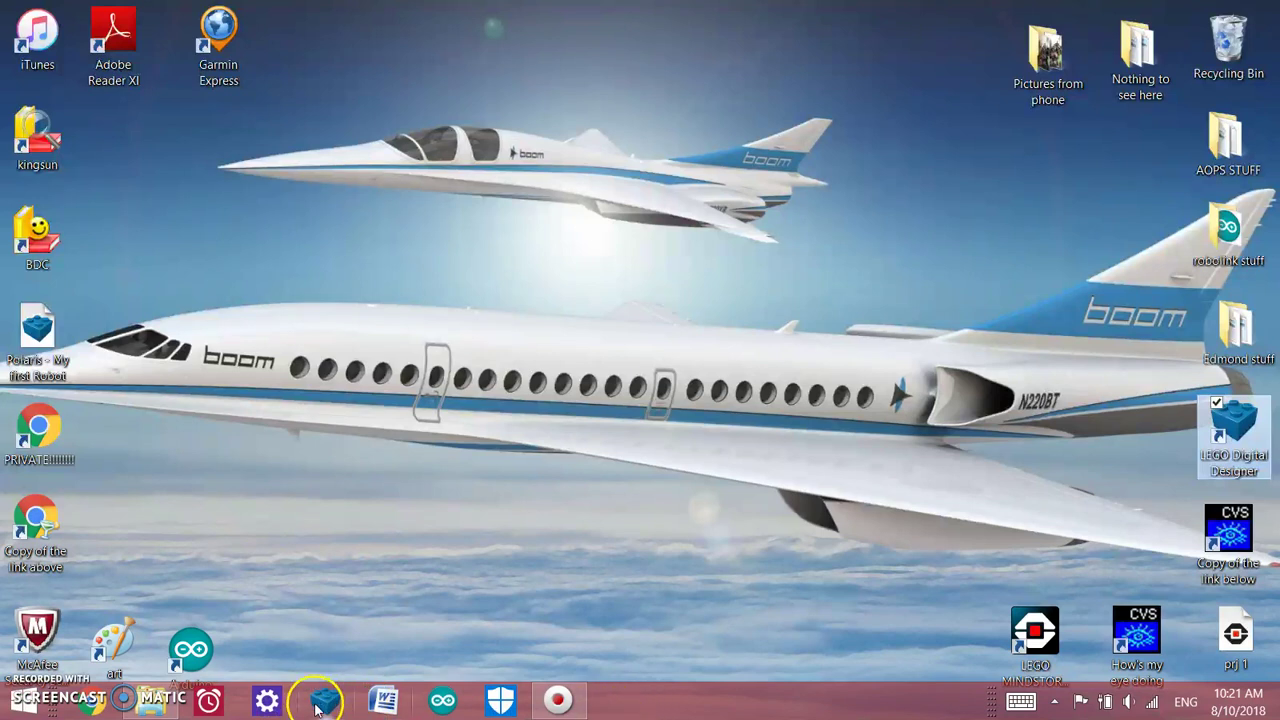
left_click(851, 380)
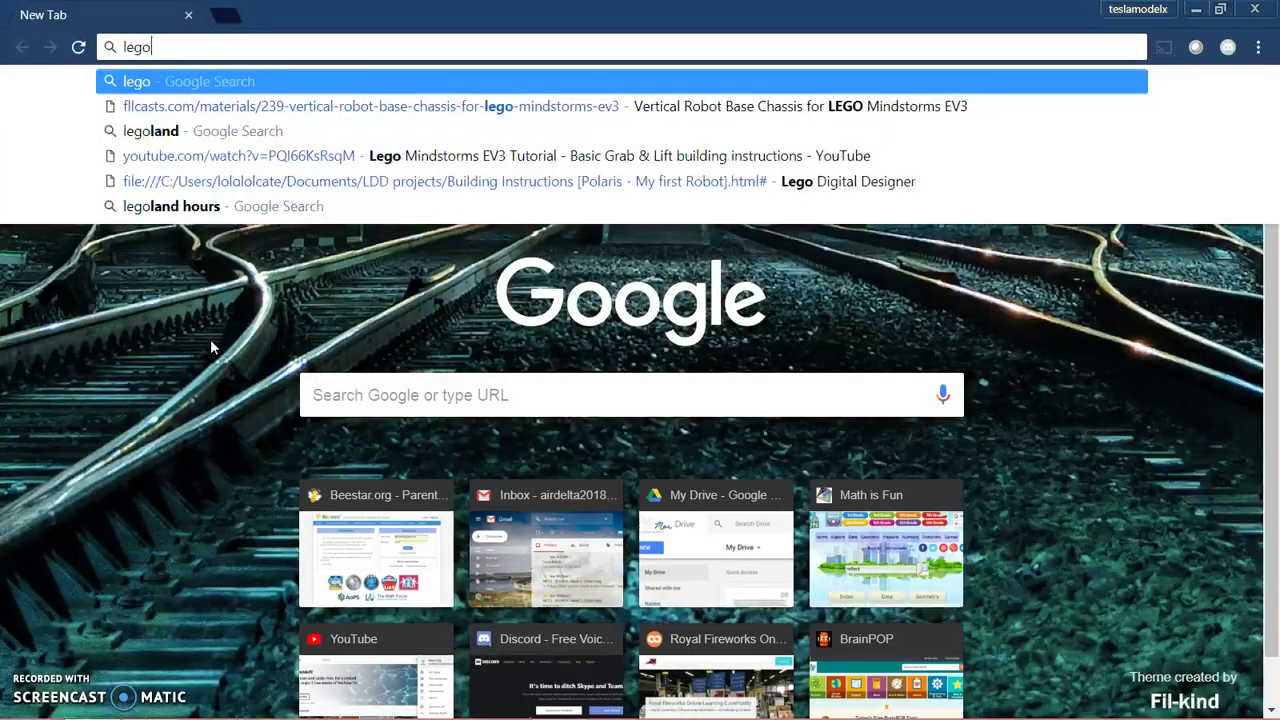
type(" d")
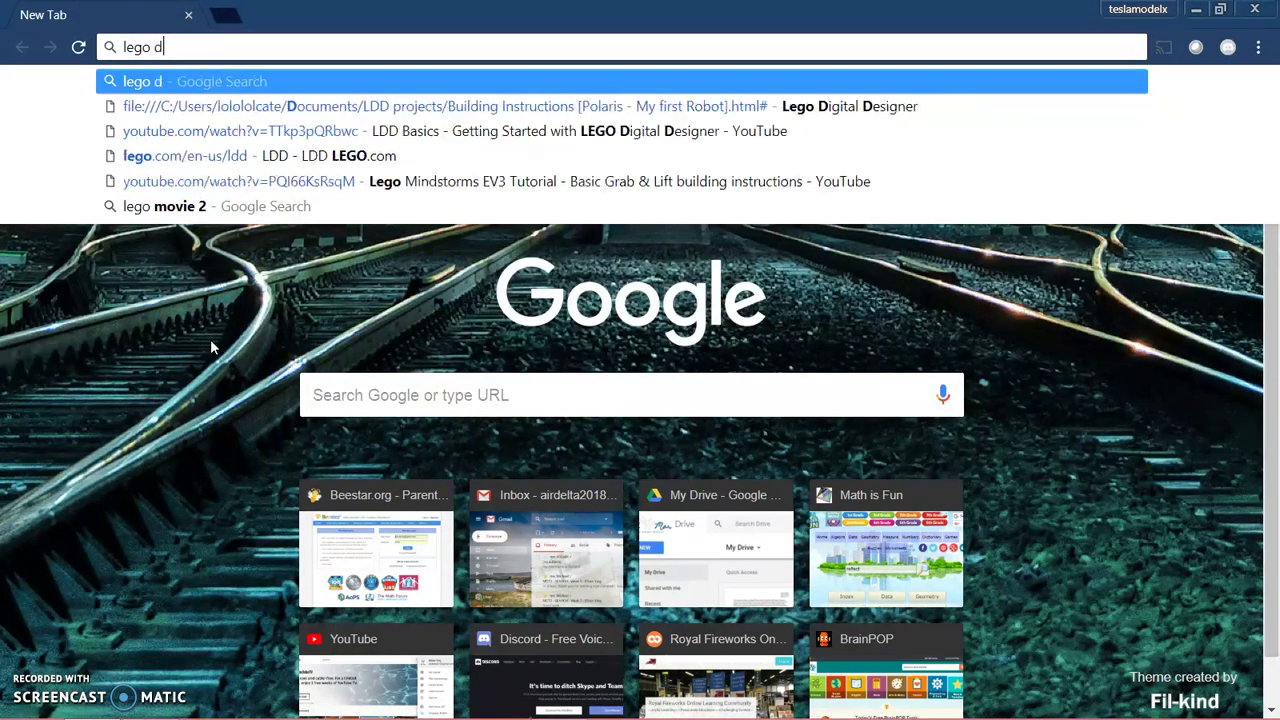
type("igital")
key("Return")
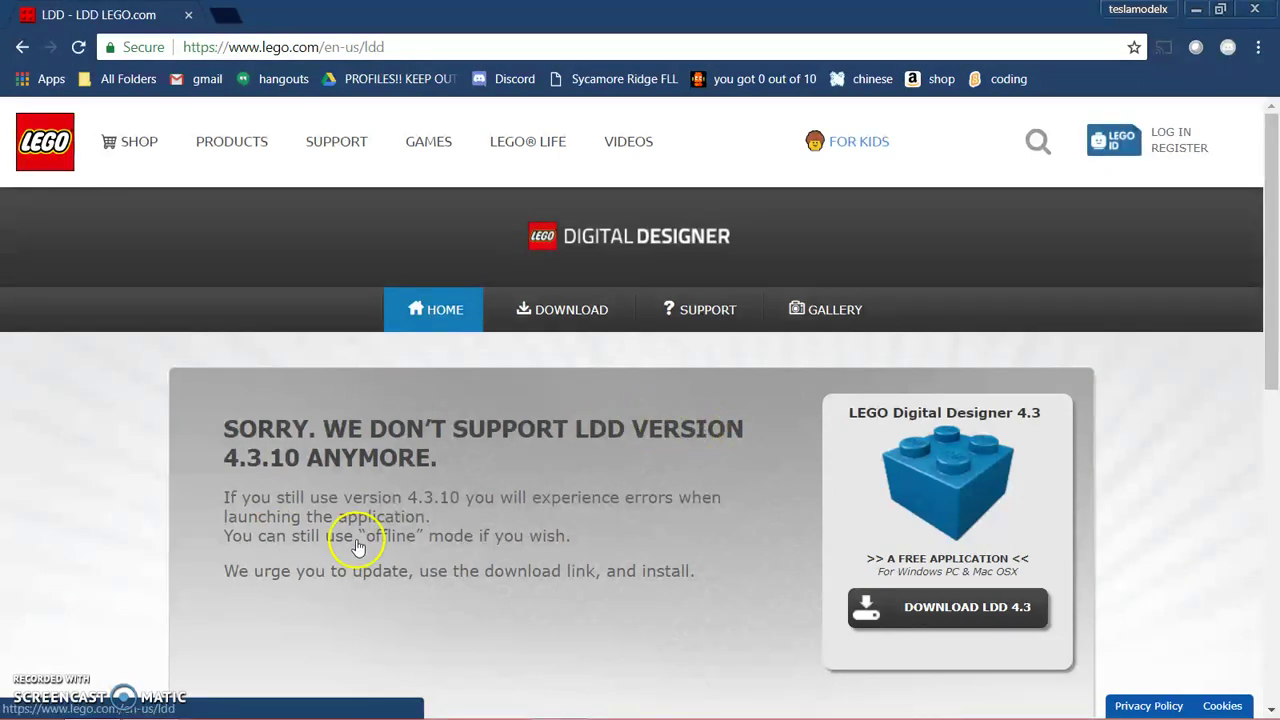
Scroll through the LEGO Digital Designer page on lego.com
scroll(531, 491, "down", 1)
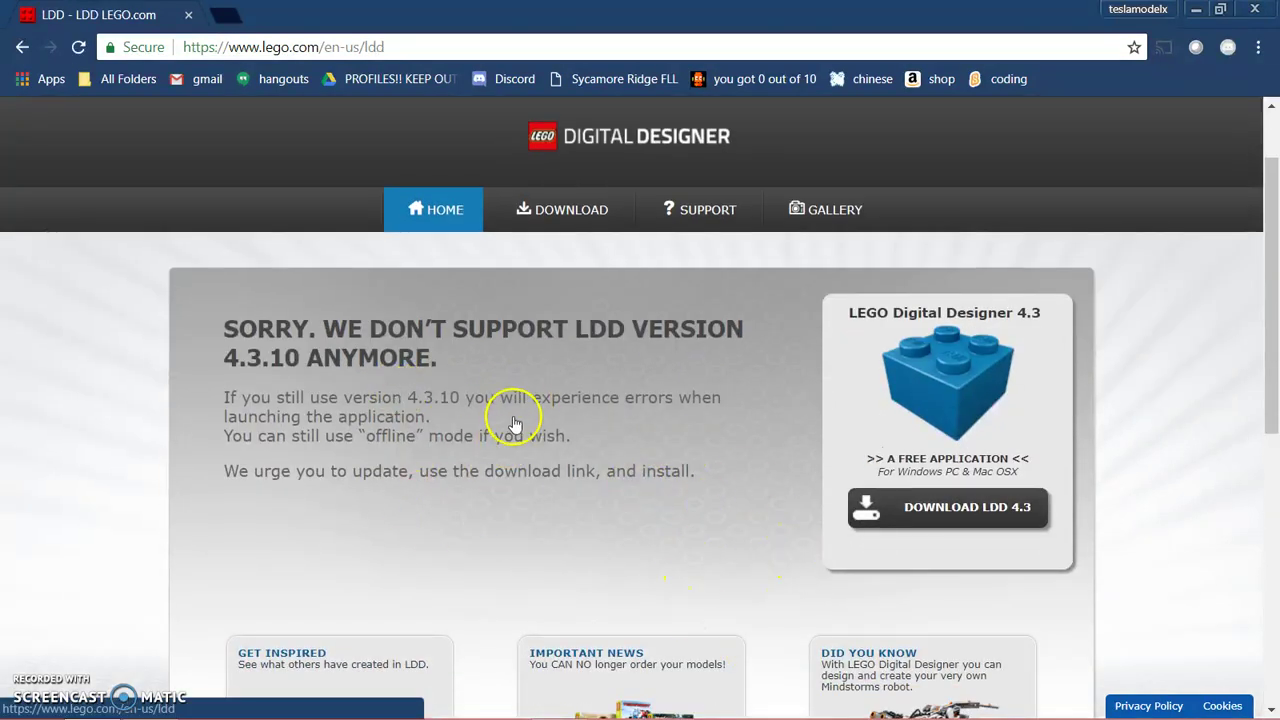
scroll(513, 417, "up", 1)
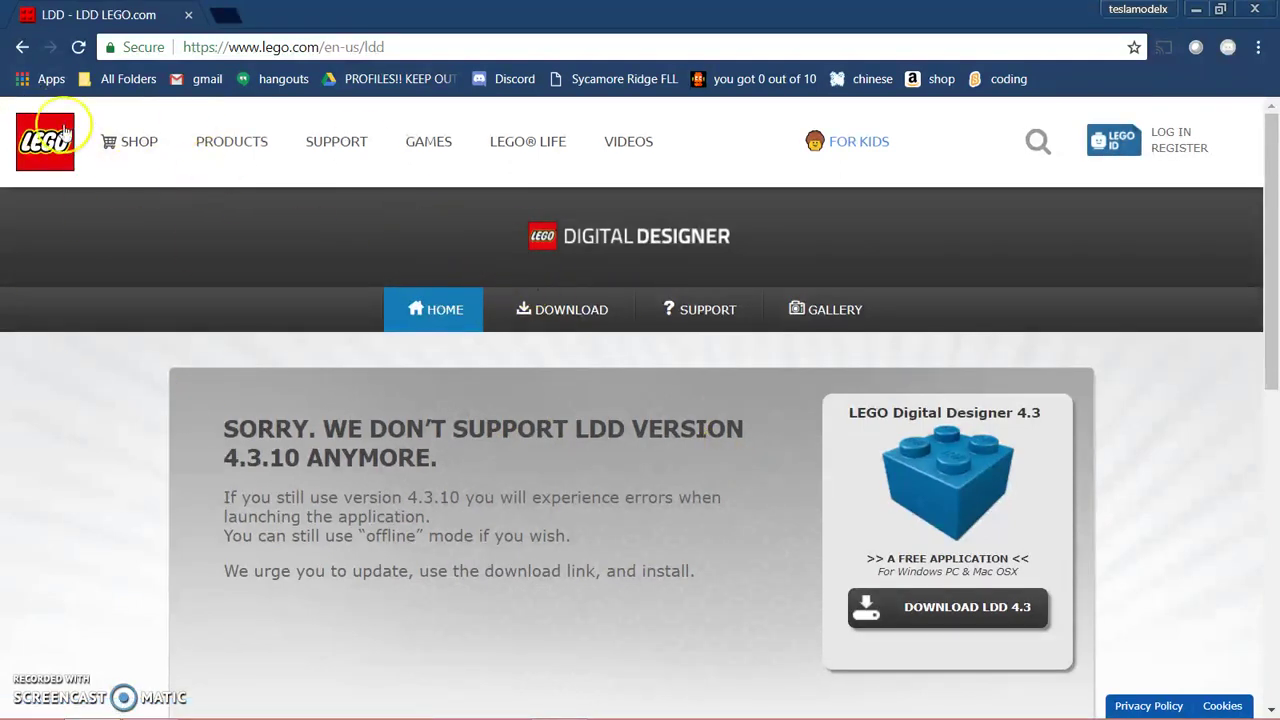
scroll(668, 423, "down", 1)
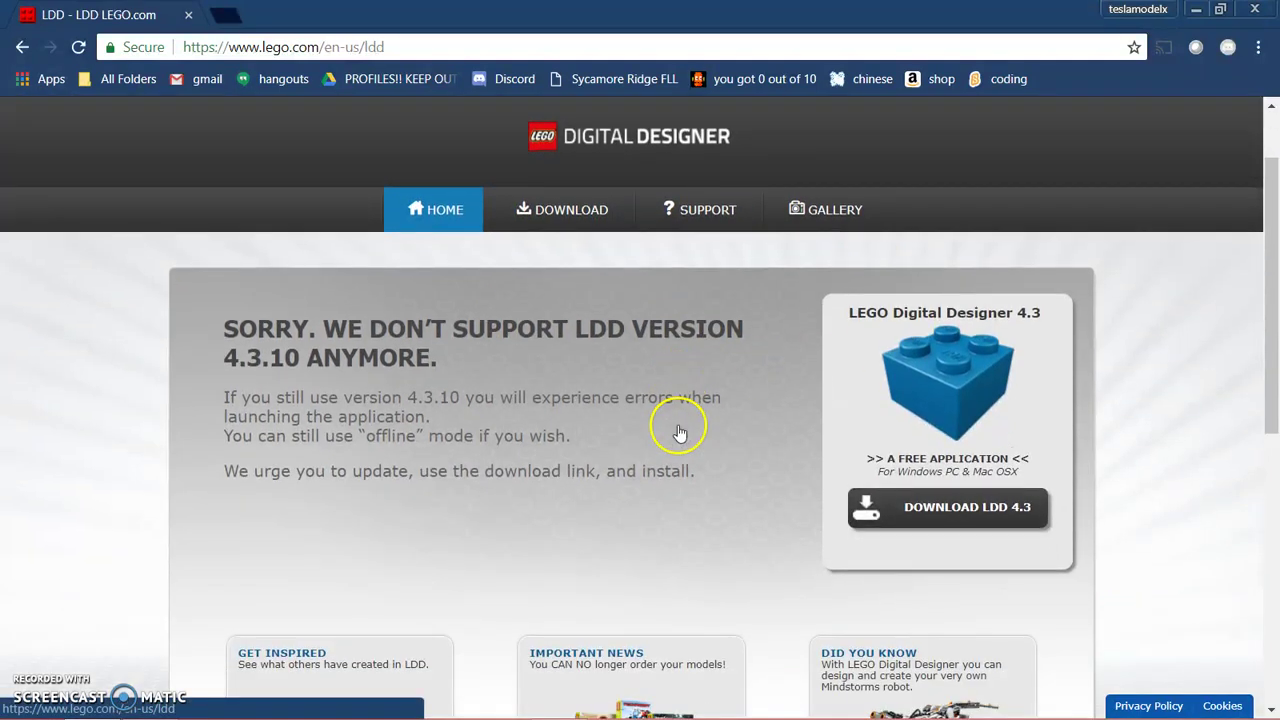
scroll(823, 434, "down", 2)
scroll(928, 330, "up", 1)
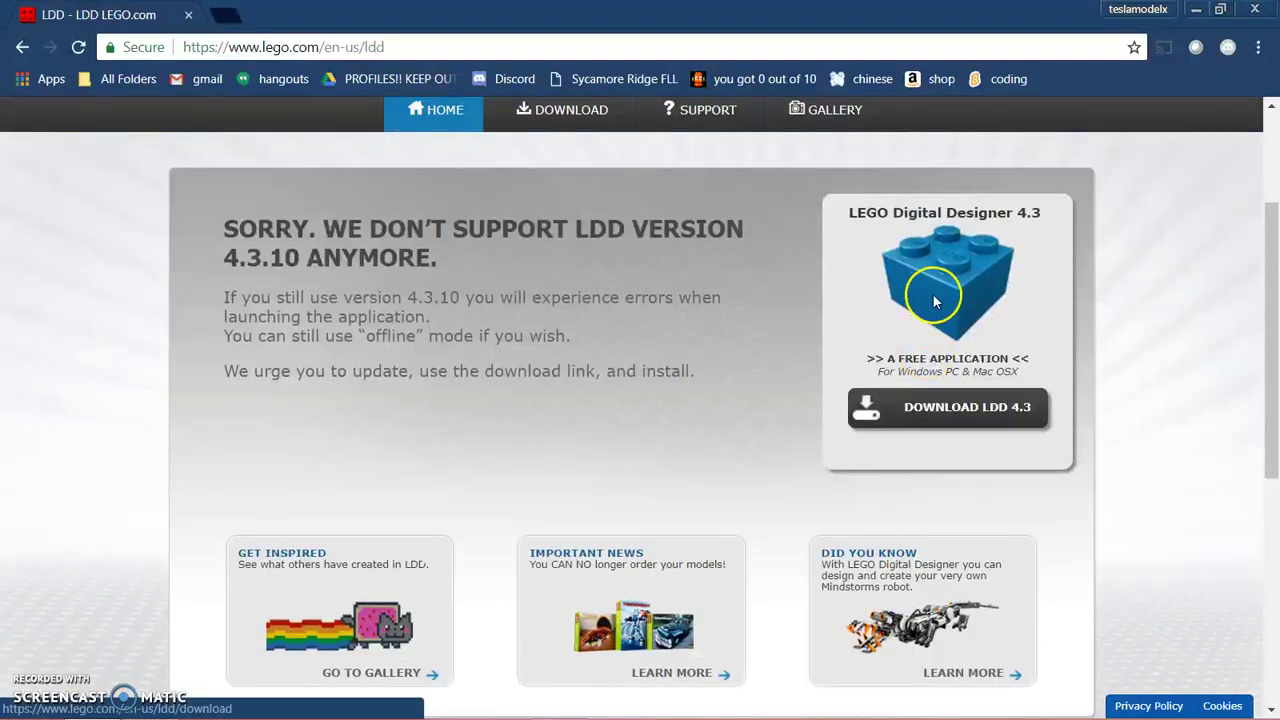
left_click_drag(820, 177, 1063, 360)
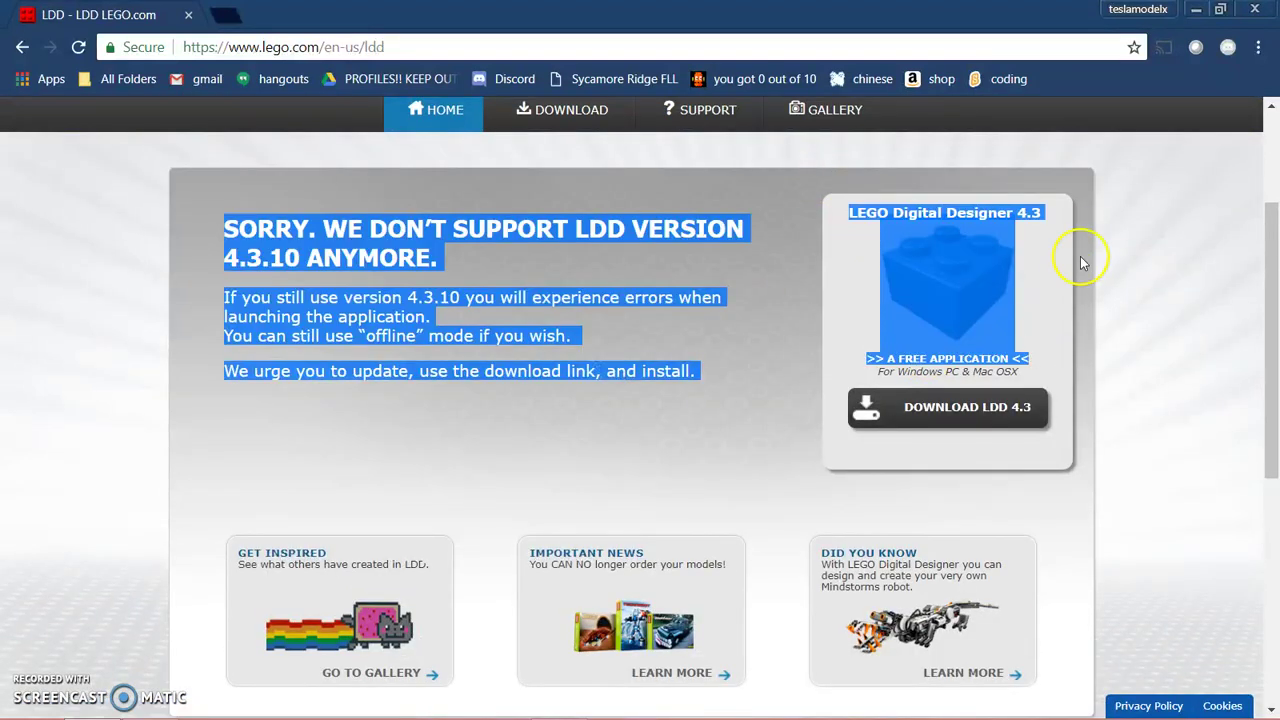
left_click(1003, 207)
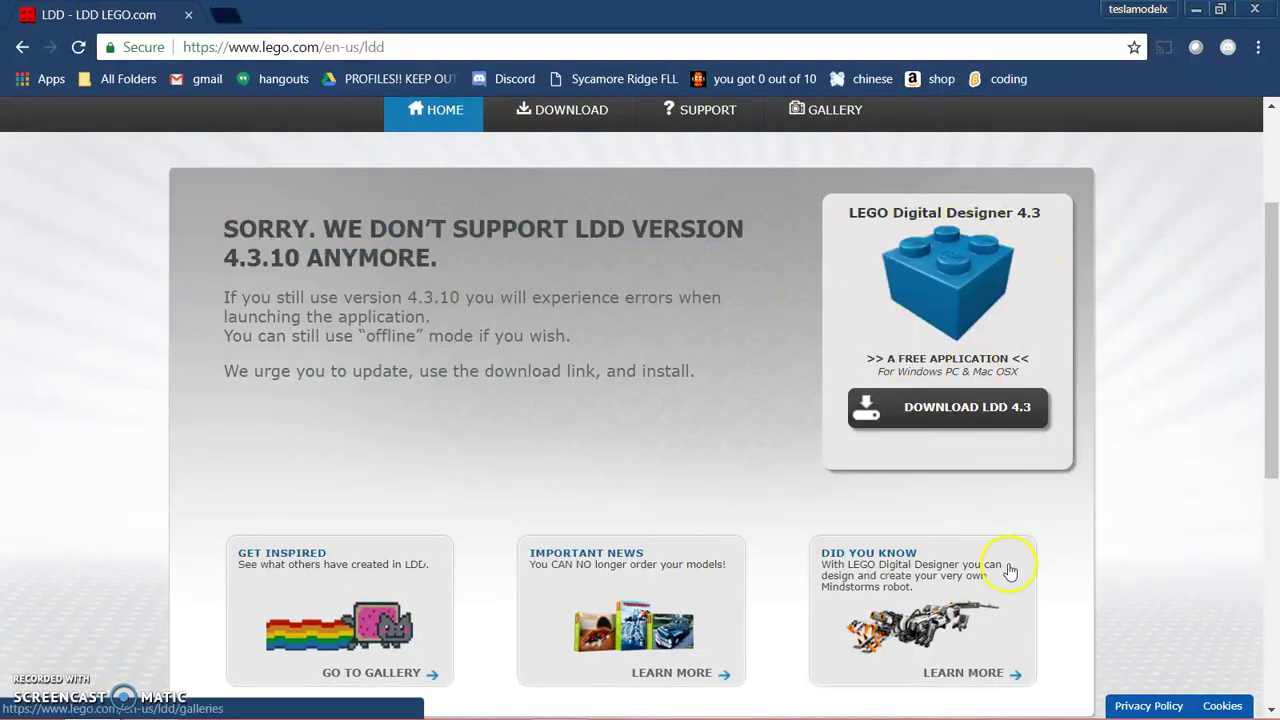
View the LDD 4.3 download options for Mac and Windows, then close Chrome
left_click(966, 432)
scroll(549, 430, "down", 1)
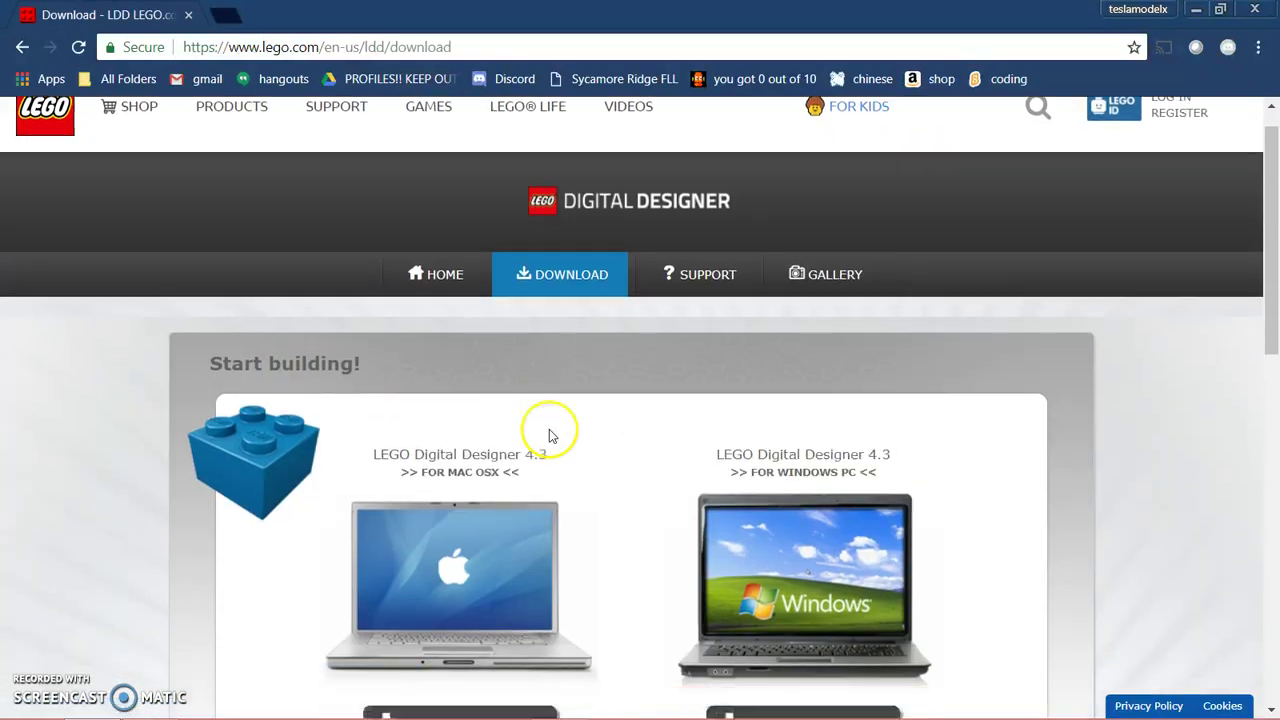
scroll(565, 436, "down", 1)
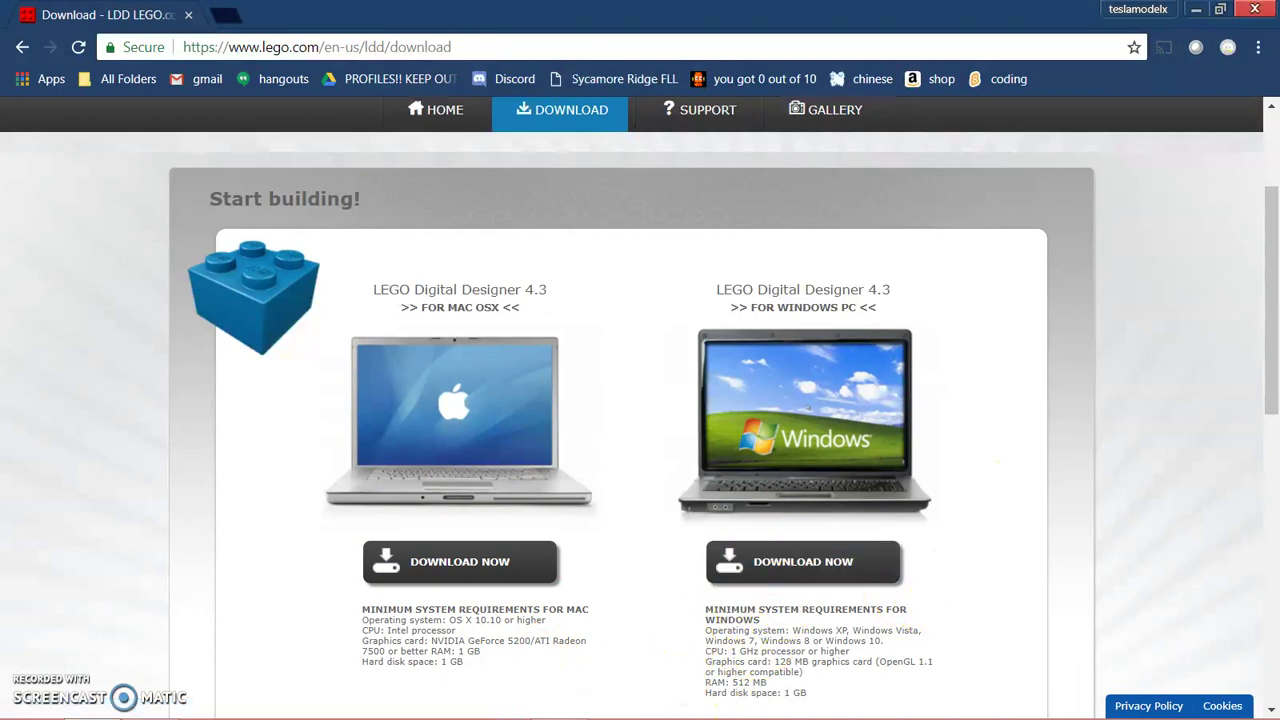
left_click(1263, 10)
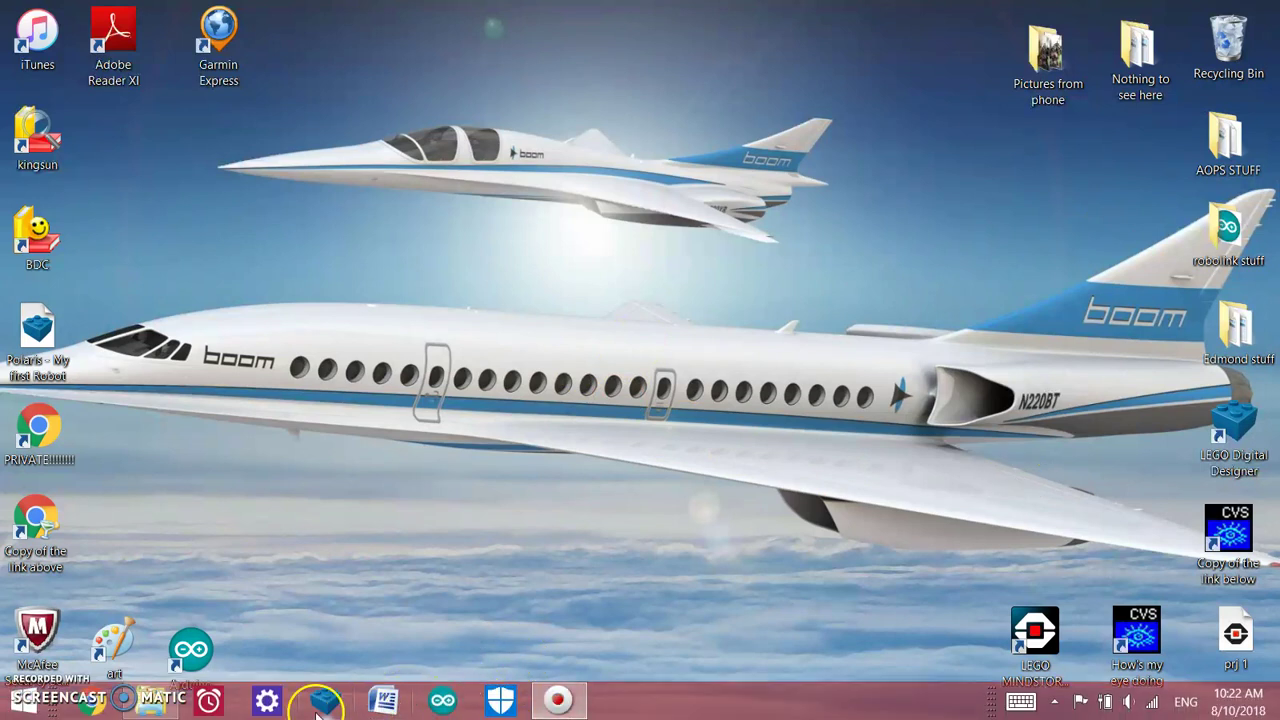
Launch LEGO Digital Designer and browse its Mindstorms and Digital Designer Extended start-screen themes
left_click(322, 705)
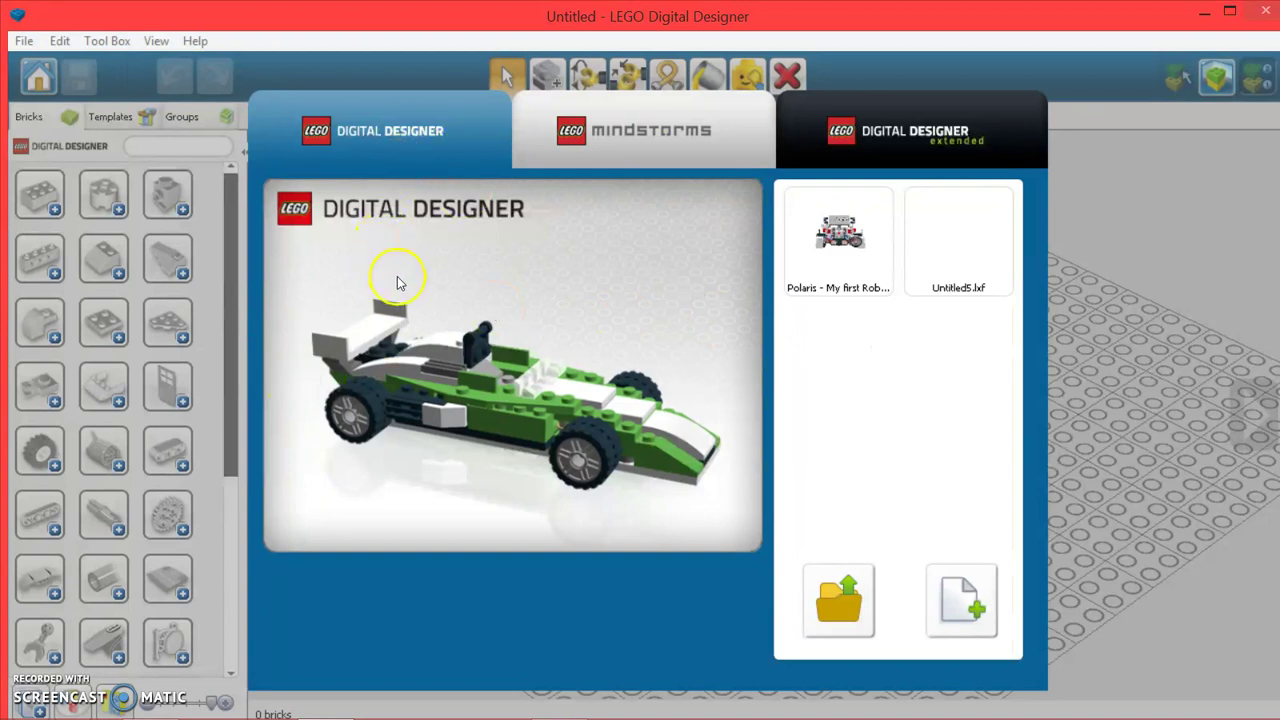
left_click(614, 134)
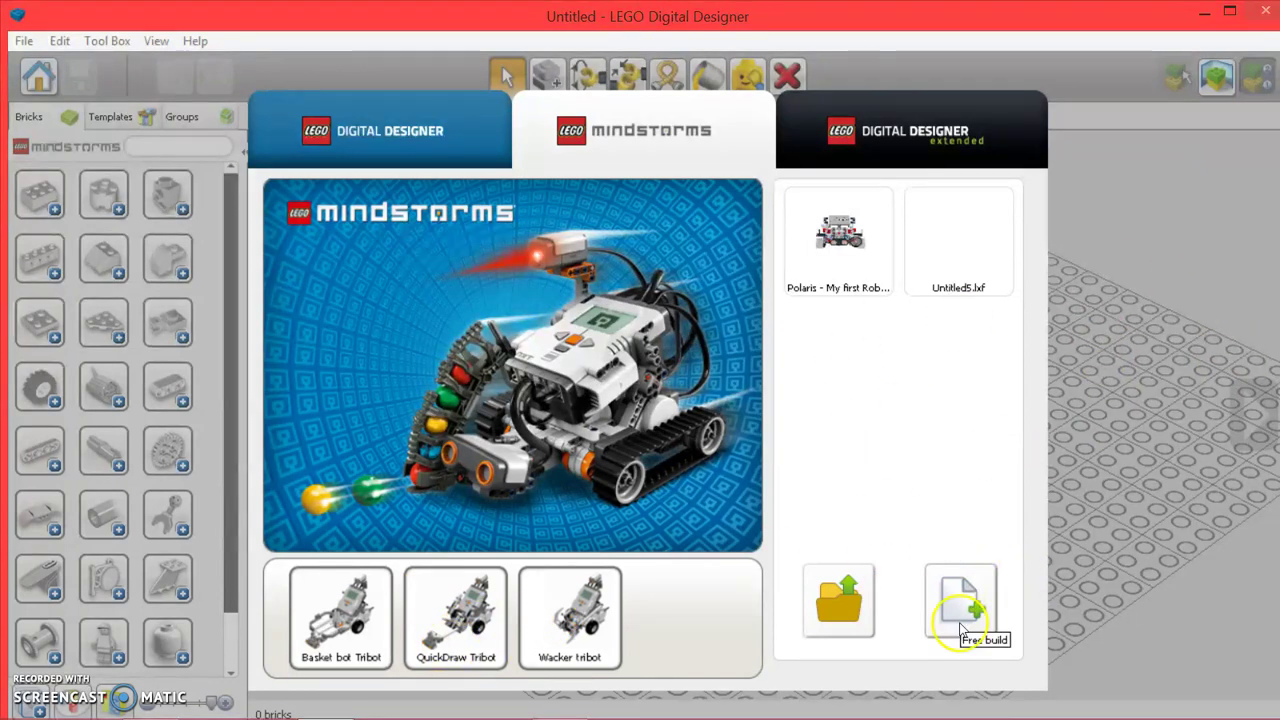
left_click(991, 151)
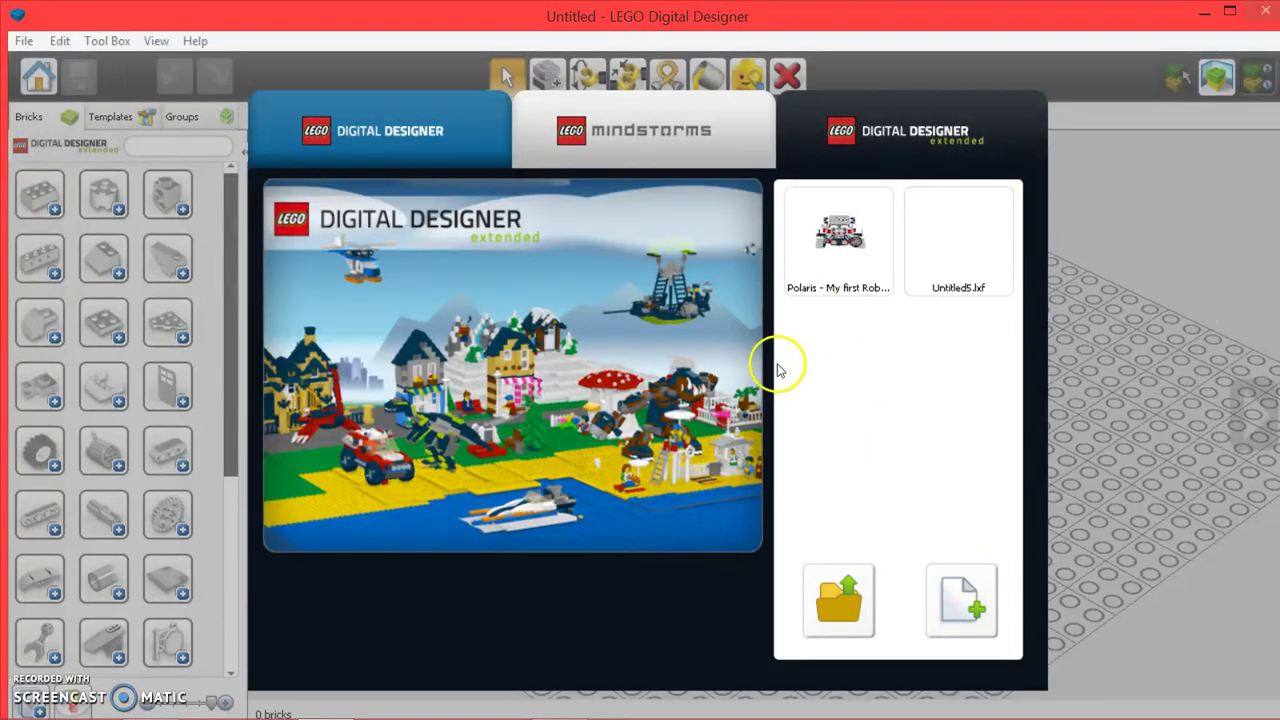
Open the Mindstorms model 'Polaris - My first Robot' and orbit to inspect it
left_click(680, 140)
left_click(828, 247)
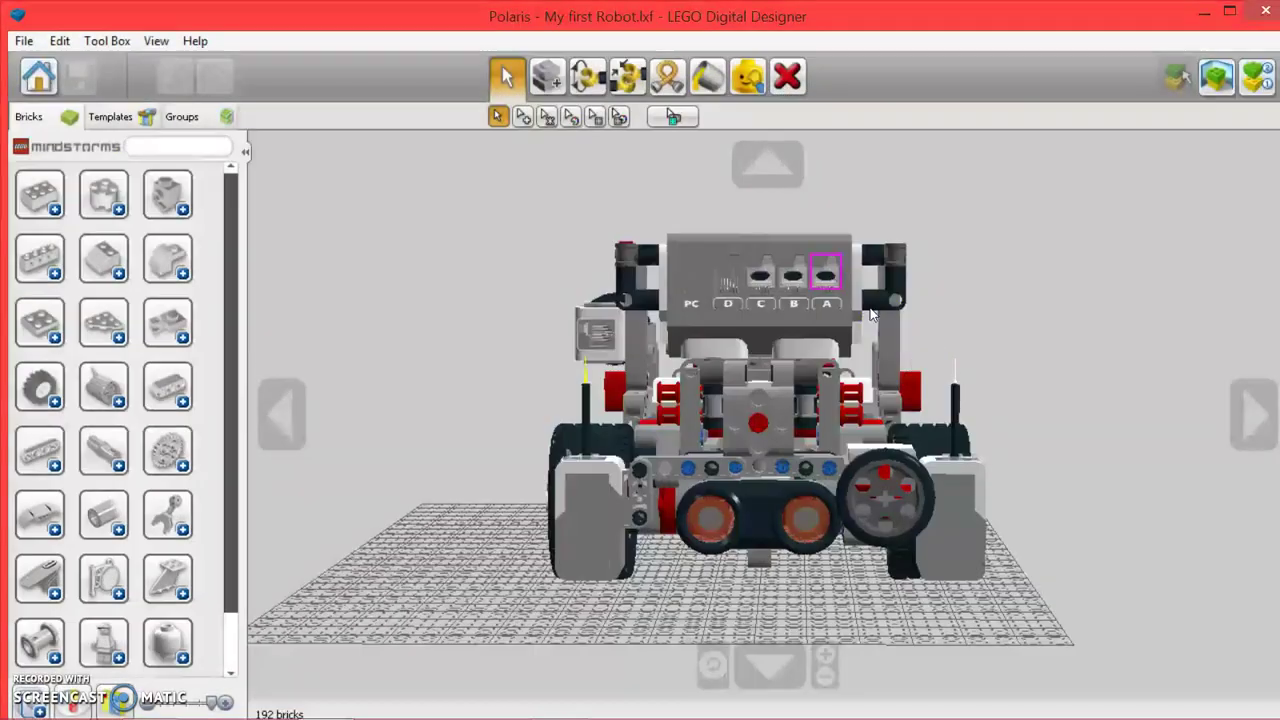
right_click_drag(1130, 458, 508, 406)
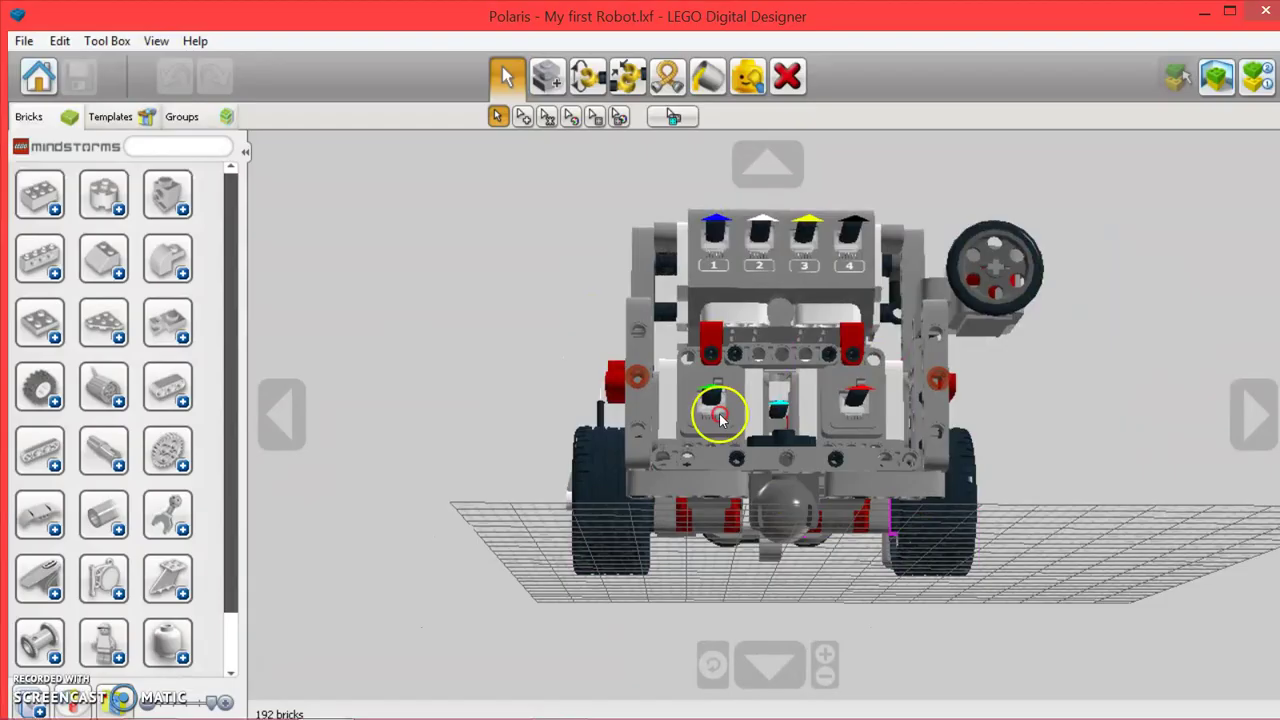
mouse_move(714, 406)
right_mouse_down()
mouse_move(541, 585)
mouse_move(294, 569)
right_mouse_up()
mouse_move(871, 471)
right_mouse_down()
mouse_move(429, 557)
mouse_move(461, 326)
mouse_move(305, 125)
right_mouse_up()
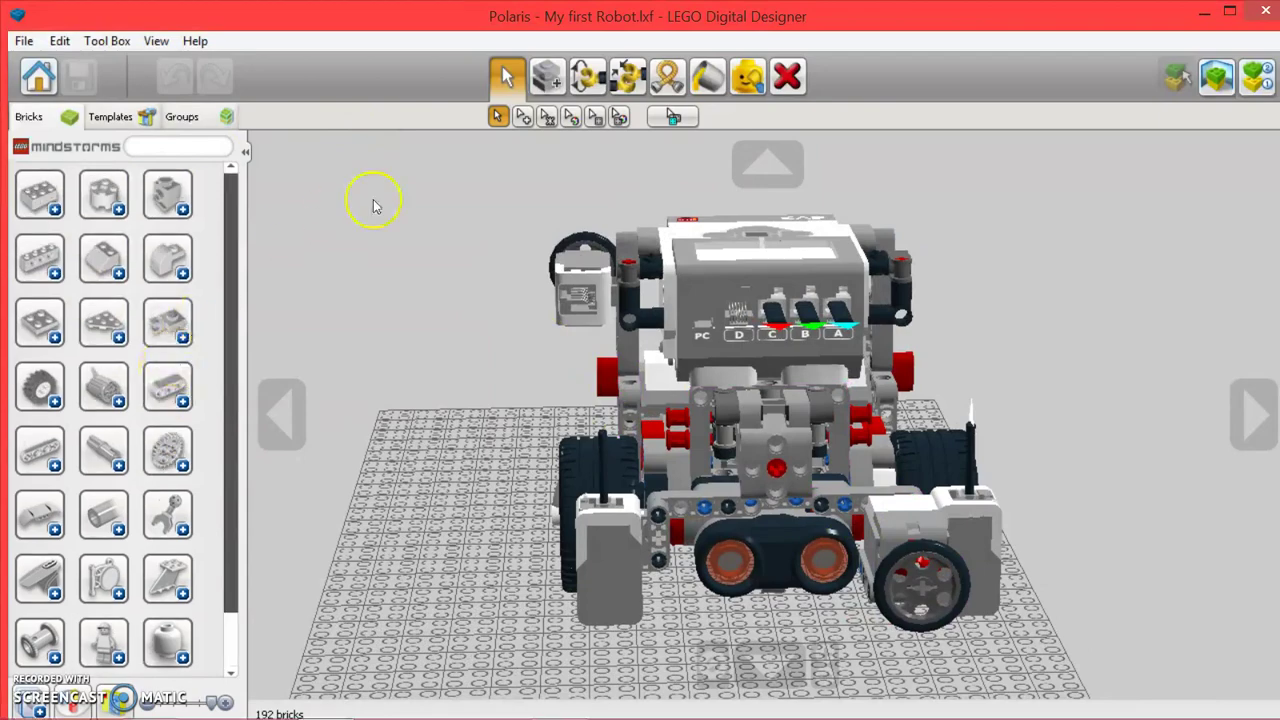
left_click(243, 155)
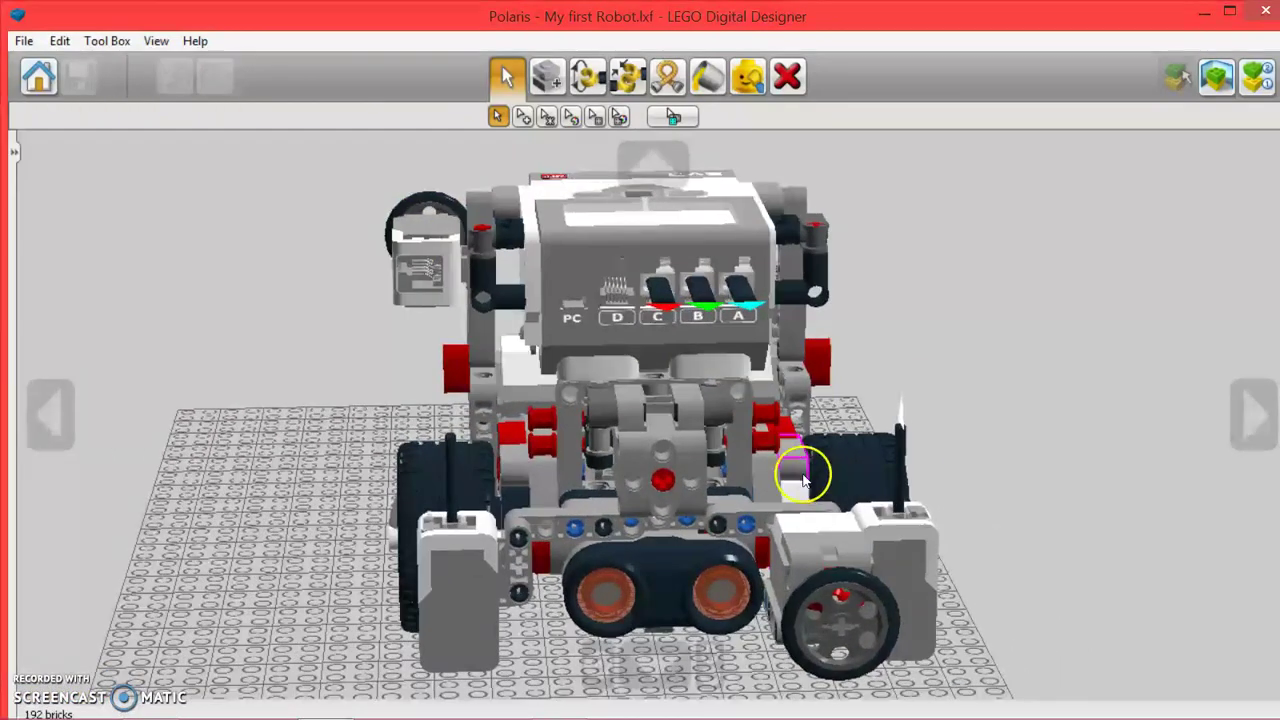
mouse_move(790, 395)
right_mouse_down()
mouse_move(415, 343)
mouse_move(12, 152)
right_mouse_up()
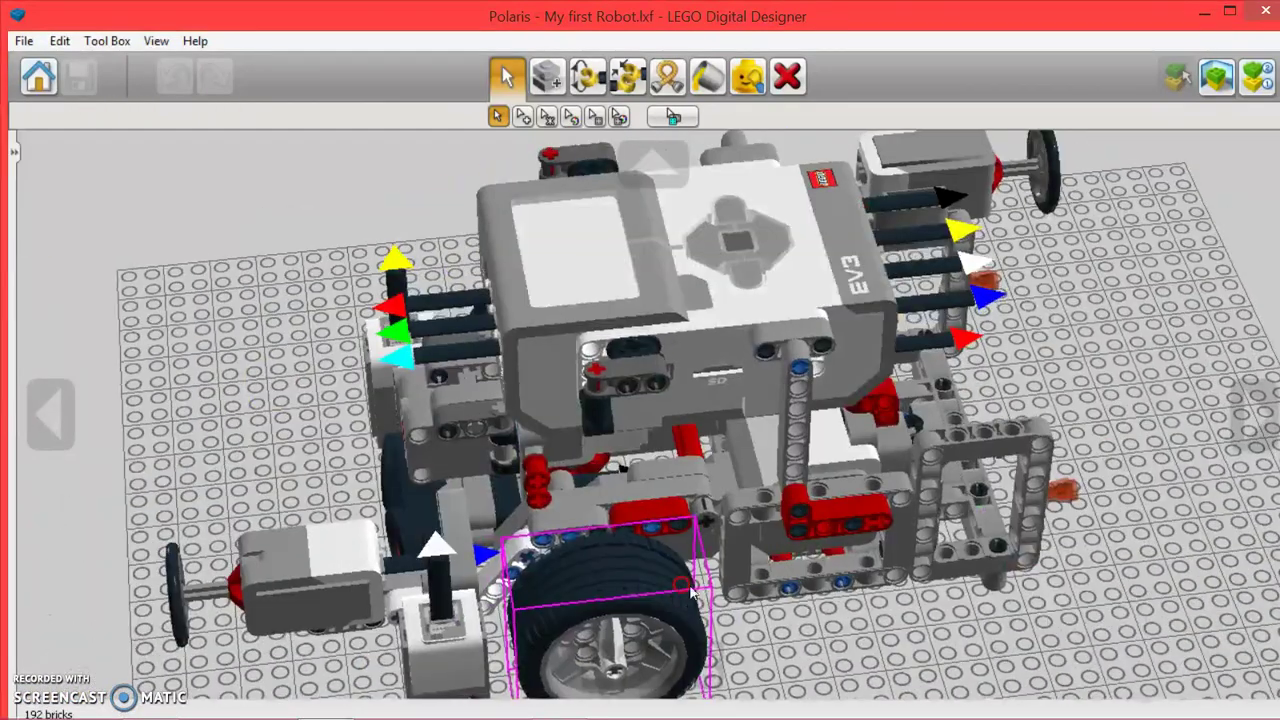
Restore the brick list and show the coloured variants of the beam parts
left_click(12, 152)
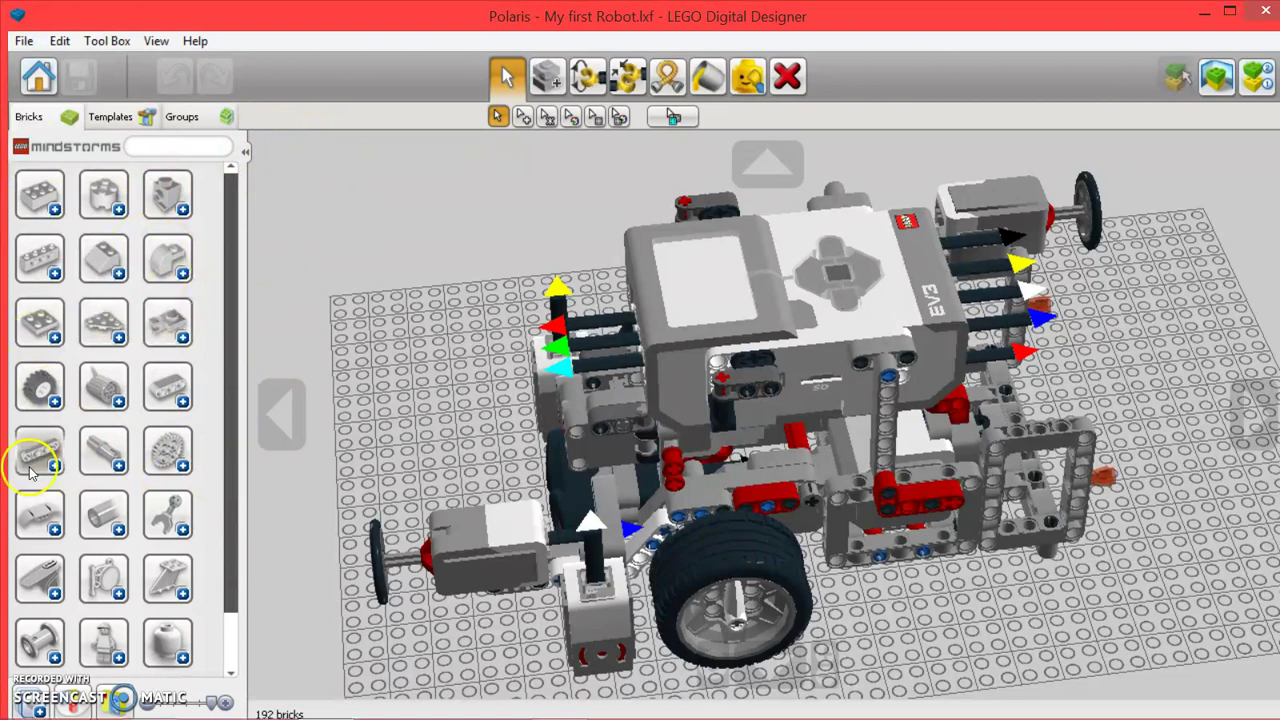
scroll(200, 375, "down", 2)
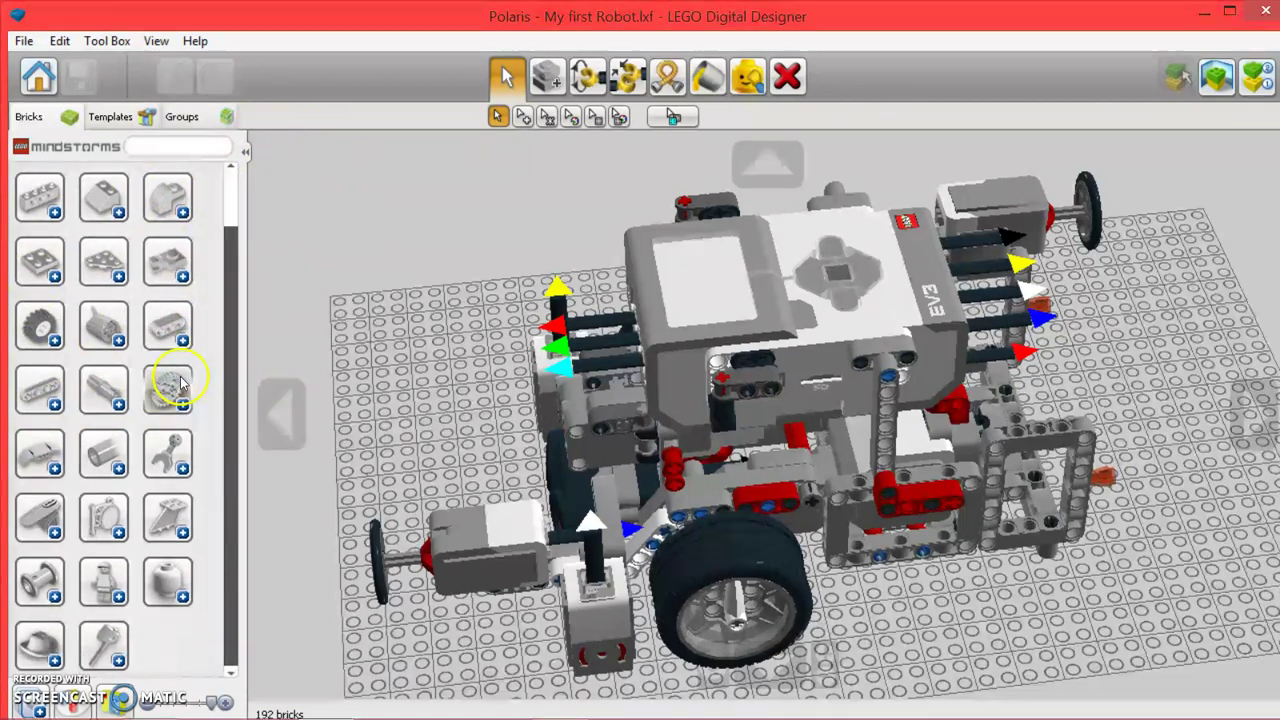
scroll(200, 380, "down", 2)
left_click(172, 392)
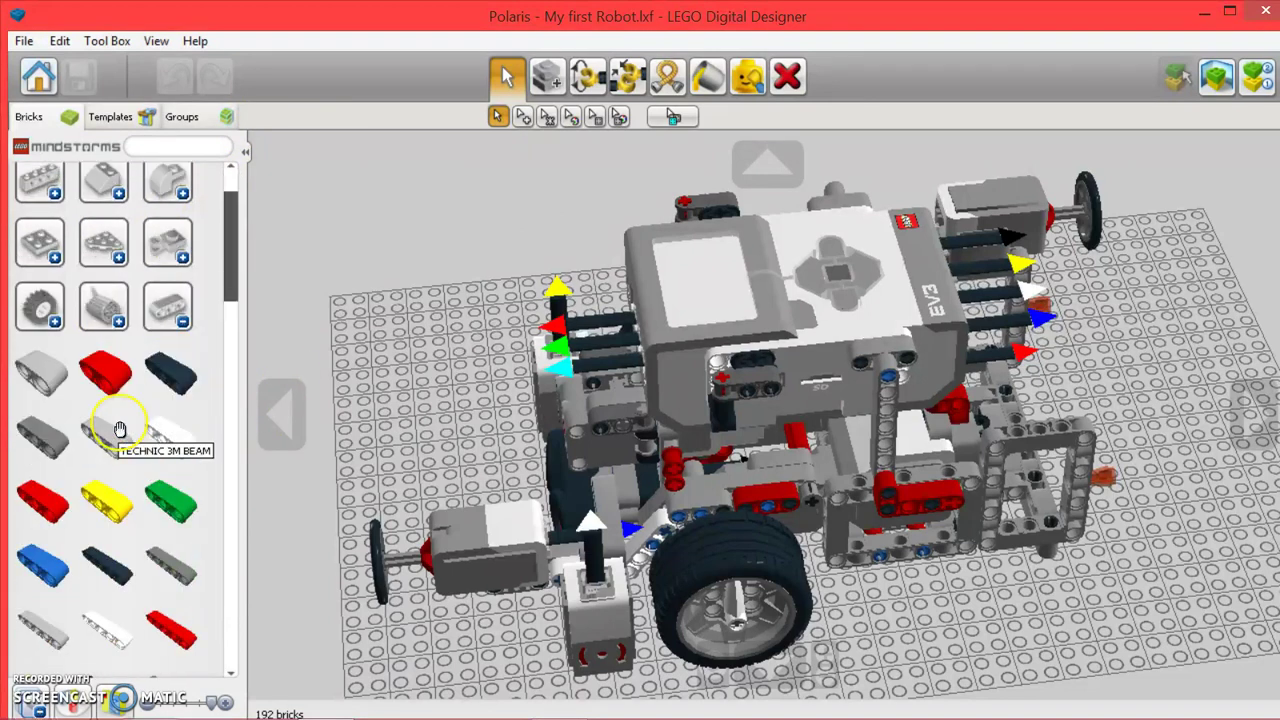
scroll(114, 429, "down", 5)
scroll(114, 429, "down", 5)
left_click(268, 420)
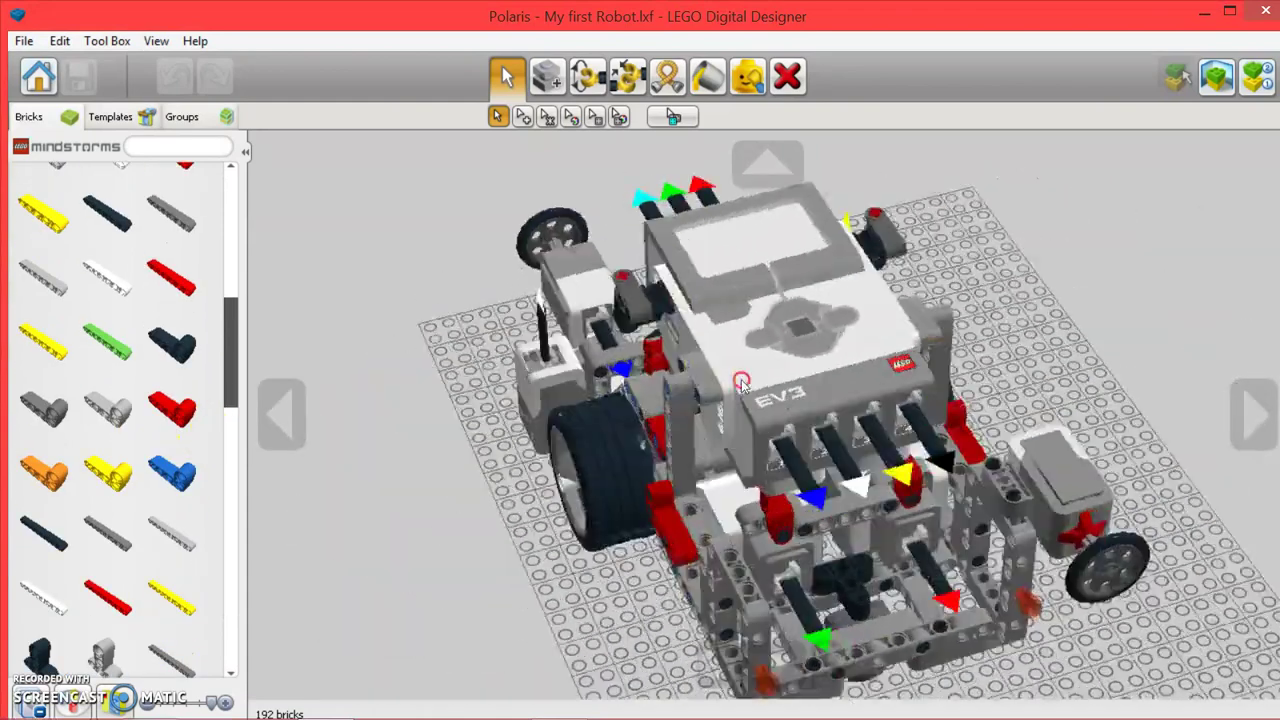
mouse_move(994, 537)
right_mouse_down()
mouse_move(765, 472)
mouse_move(509, 371)
right_mouse_up()
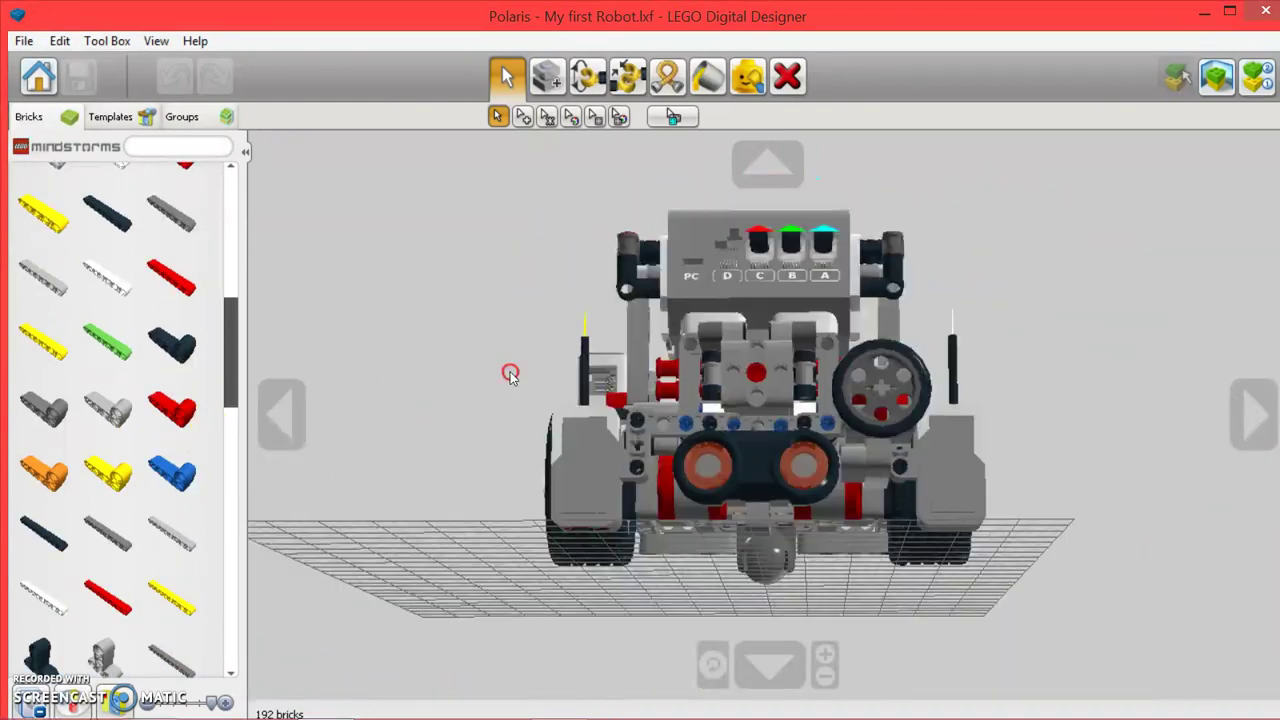
Expand the beam group to reveal the connector pegs, viewing the robot from the front
scroll(89, 400, "down", 1)
scroll(90, 398, "down", 3)
scroll(92, 398, "down", 4)
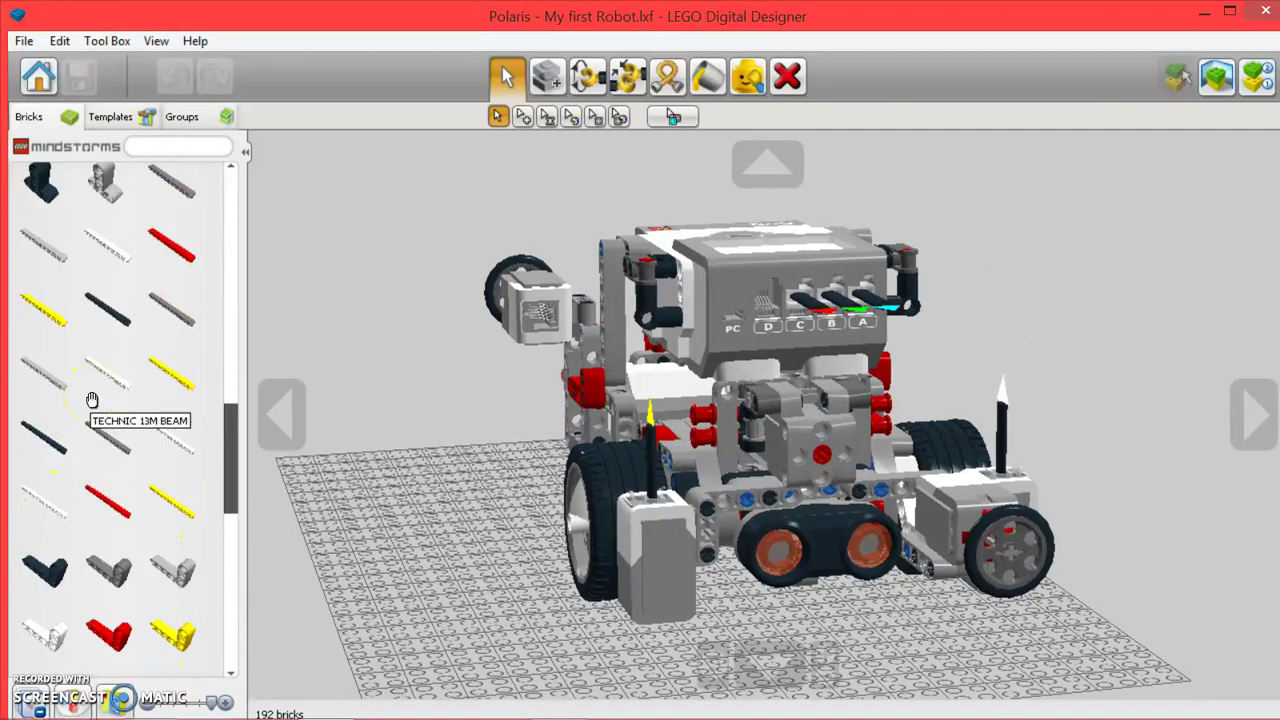
left_click(288, 425)
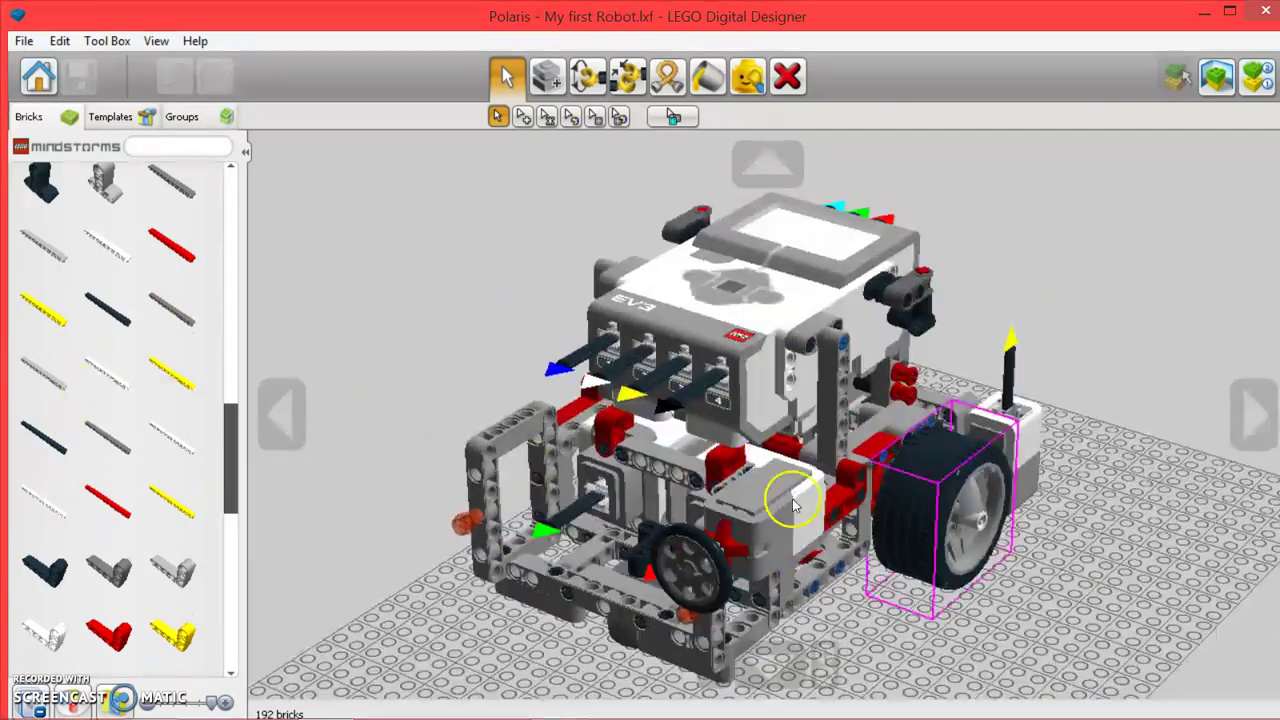
scroll(88, 370, "down", 3)
scroll(95, 385, "down", 3)
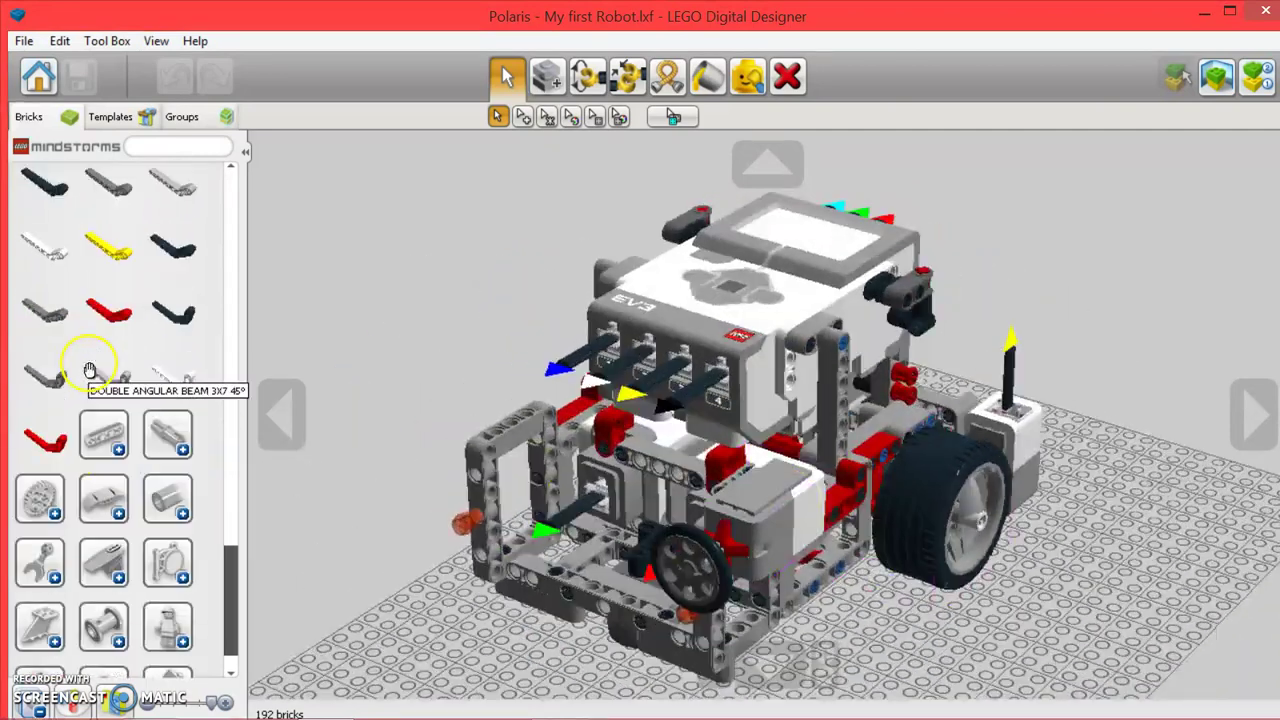
left_click(167, 440)
scroll(130, 455, "down", 3)
right_click_drag(308, 556, 614, 500)
left_click(614, 500)
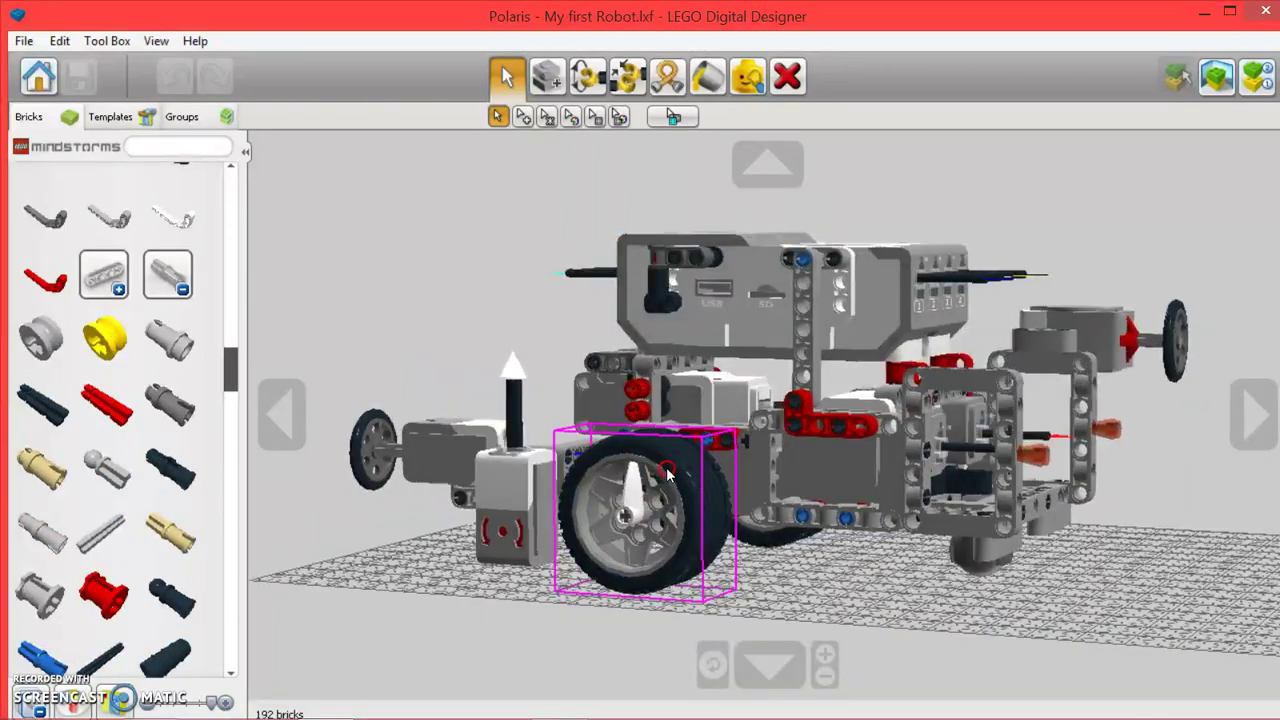
right_click_drag(630, 460, 257, 555)
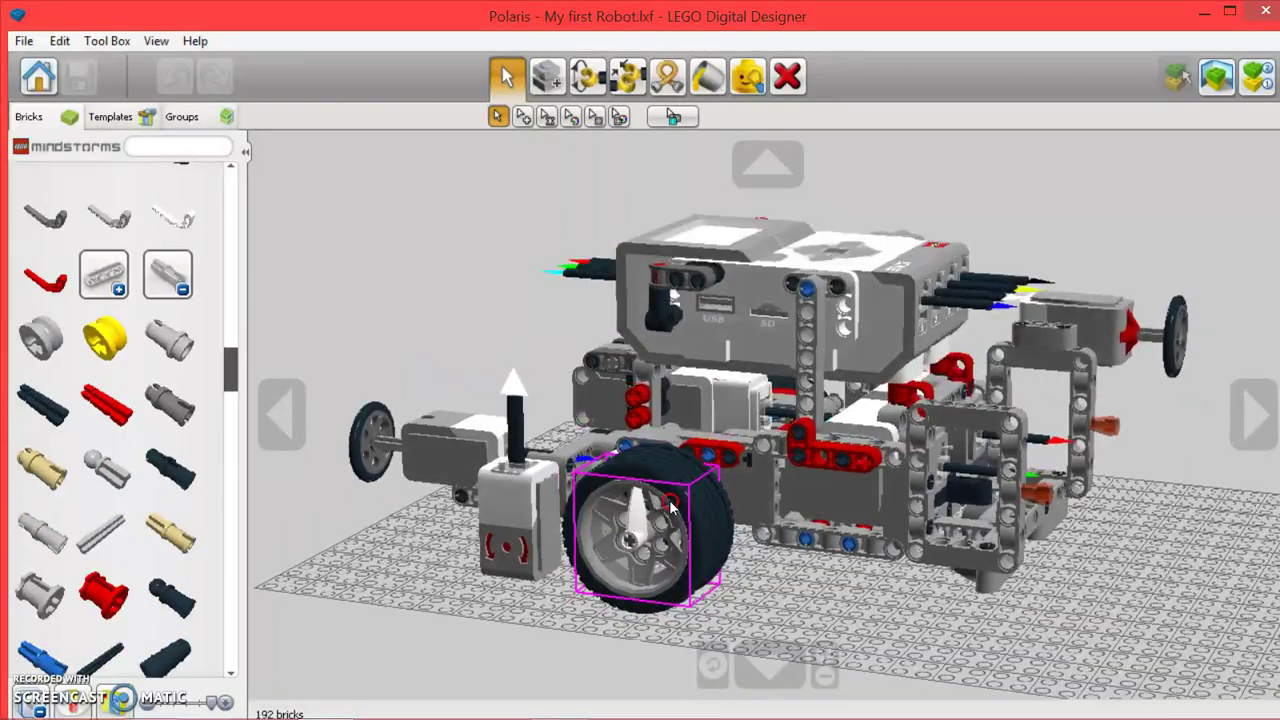
Place two black Connector Peg w. Friction pieces on the robot's right frame, reaching 194 bricks
left_click(168, 470)
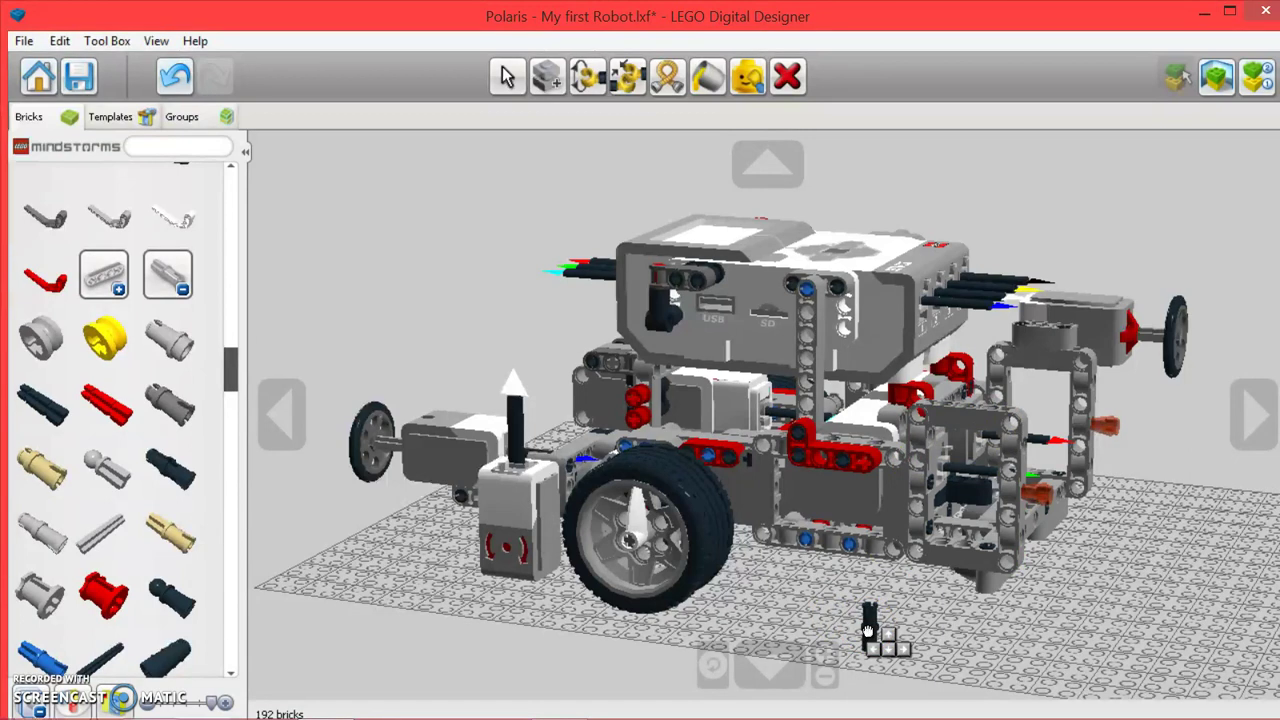
left_click_drag(868, 630, 948, 410)
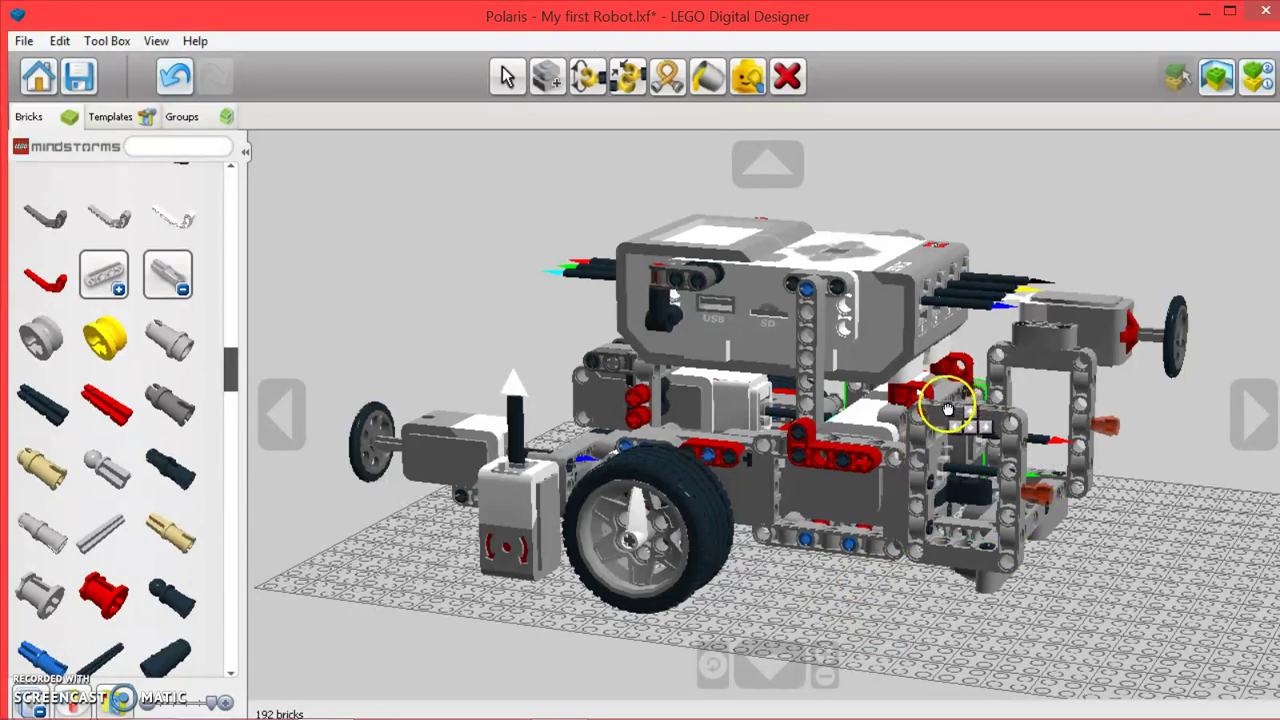
right_click_drag(877, 603, 890, 716)
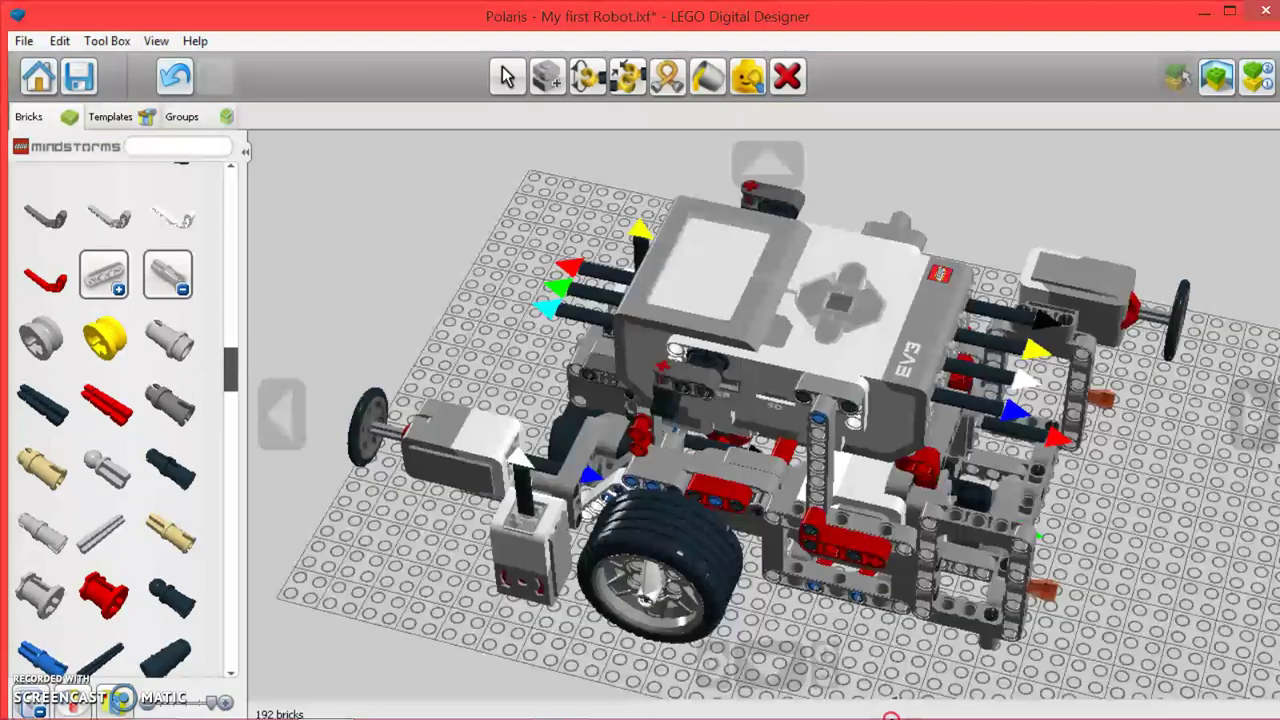
left_click(945, 515)
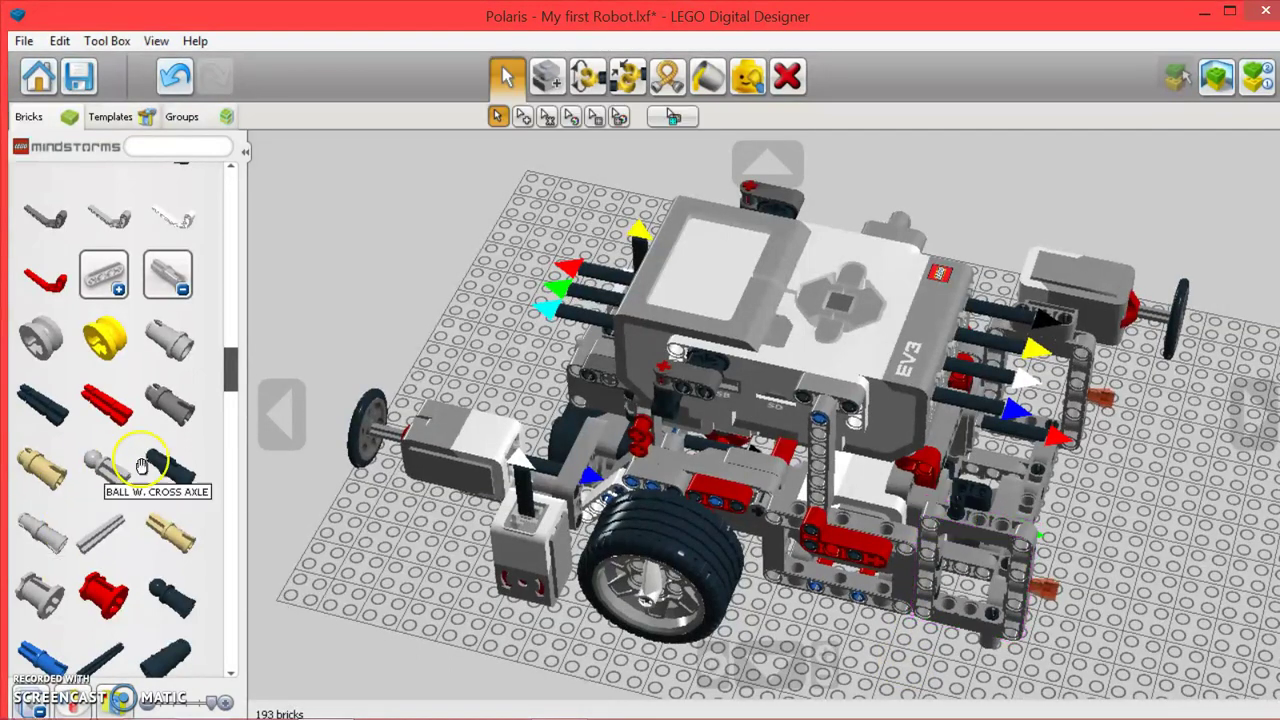
left_click(997, 530)
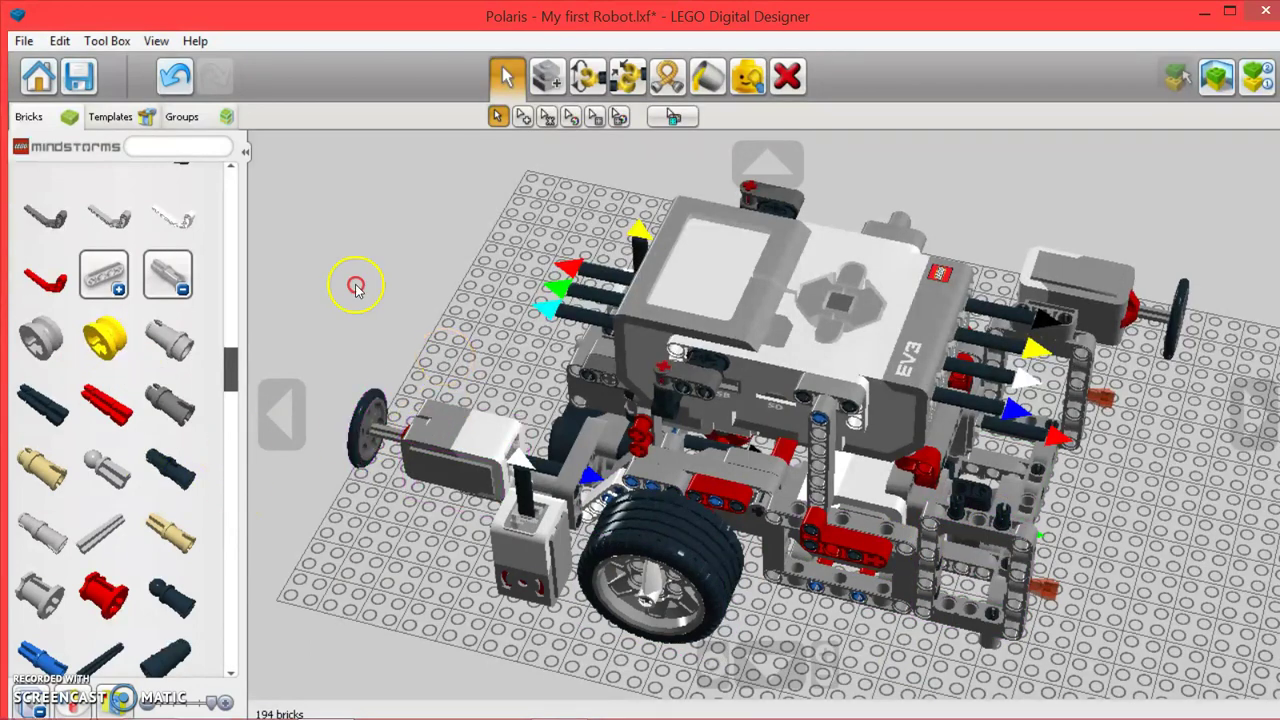
right_click_drag(355, 287, 729, 443)
left_click(172, 466)
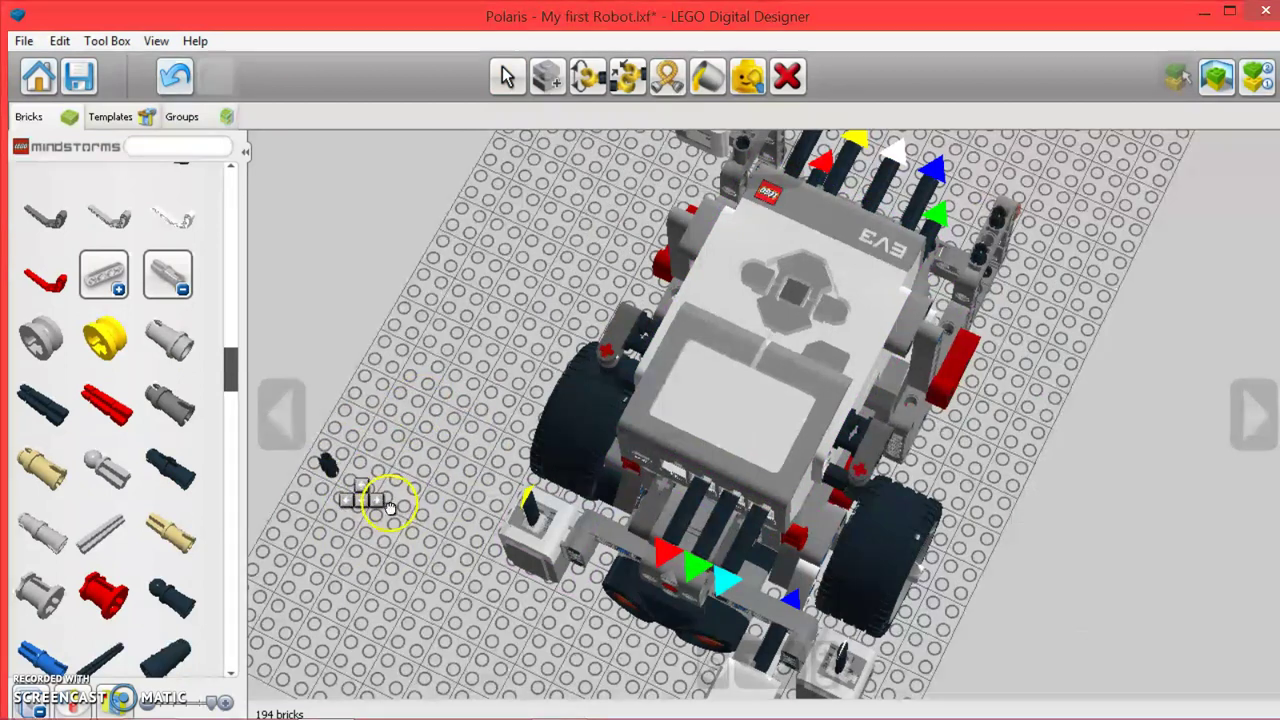
left_click(419, 508)
left_click(785, 78)
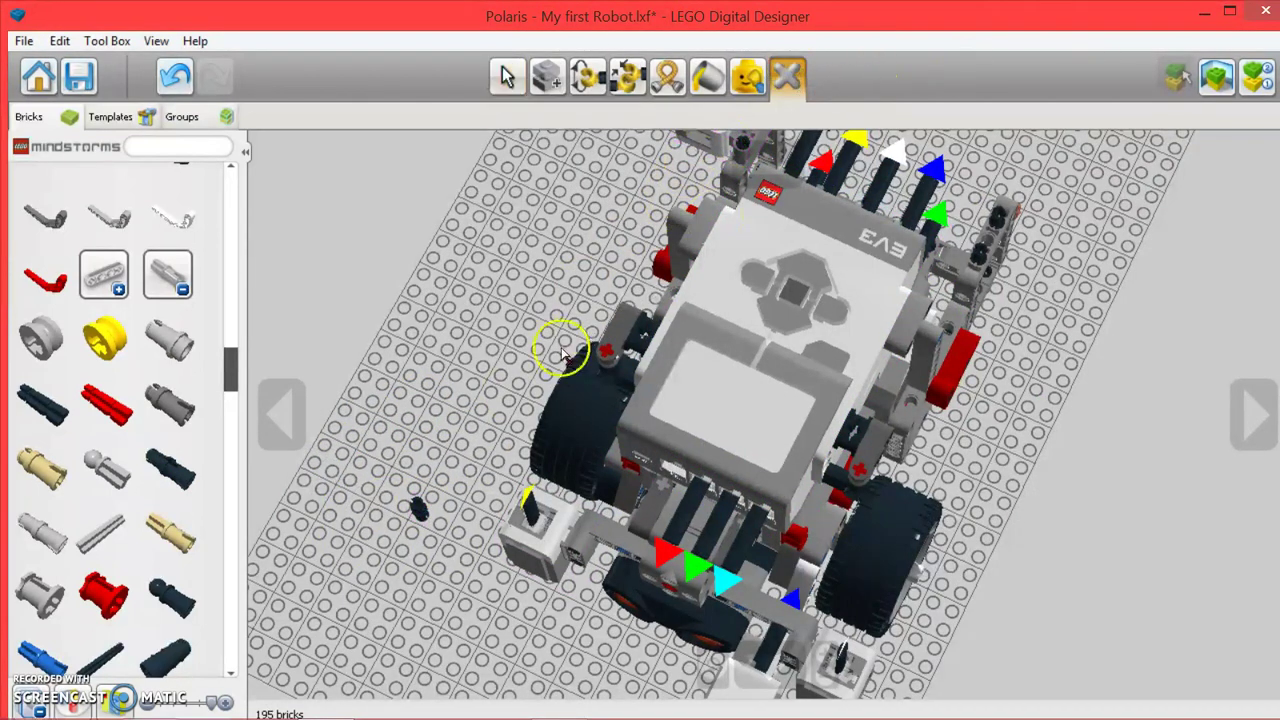
left_click(419, 508)
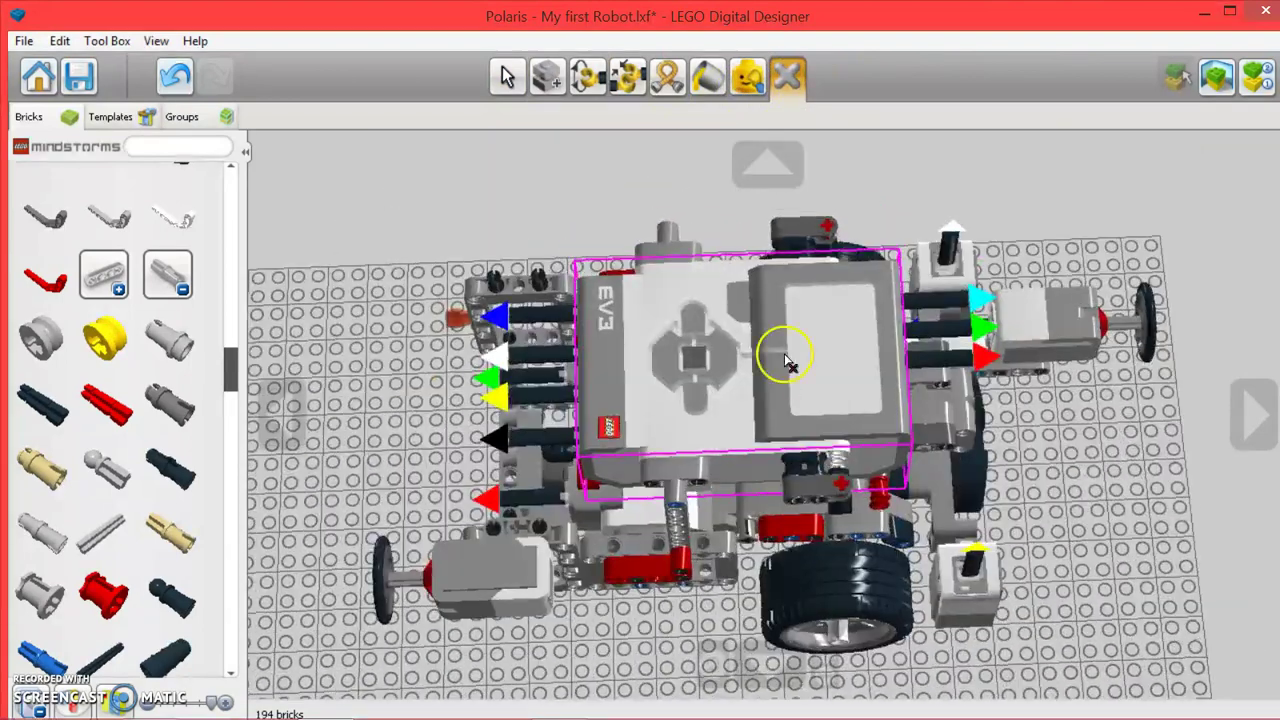
left_click(786, 351)
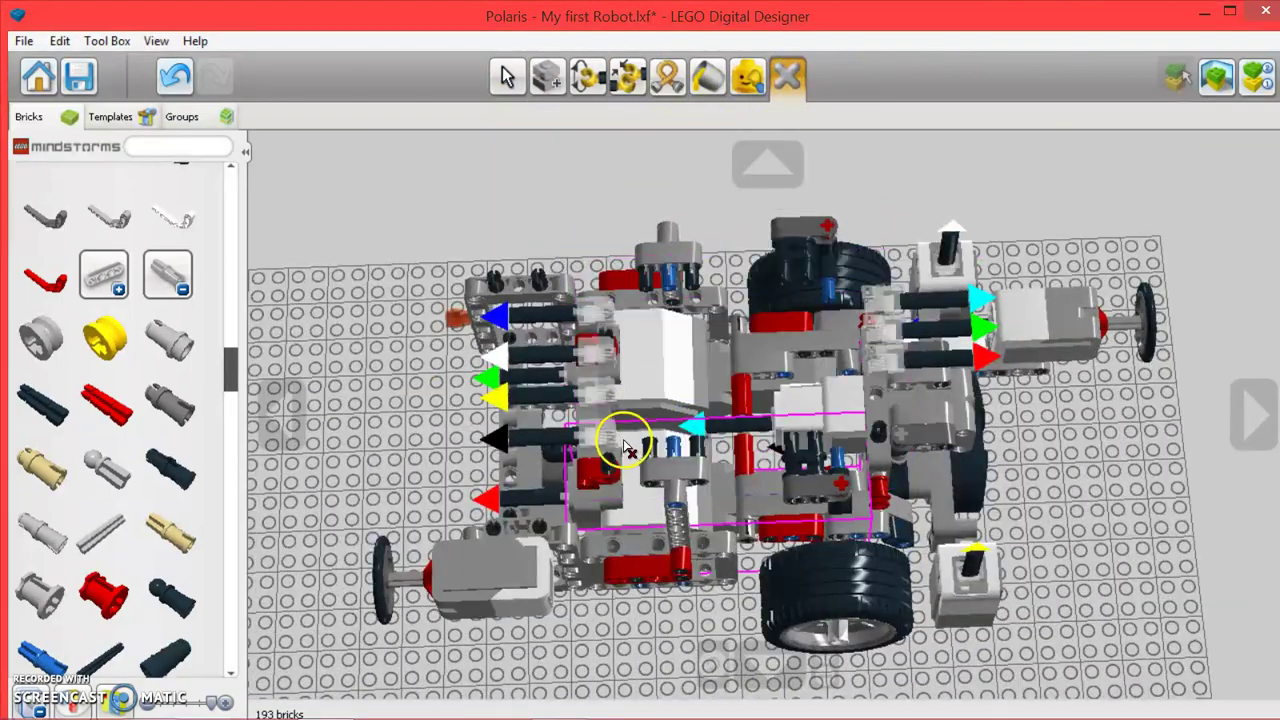
left_click(612, 460)
left_click(652, 385)
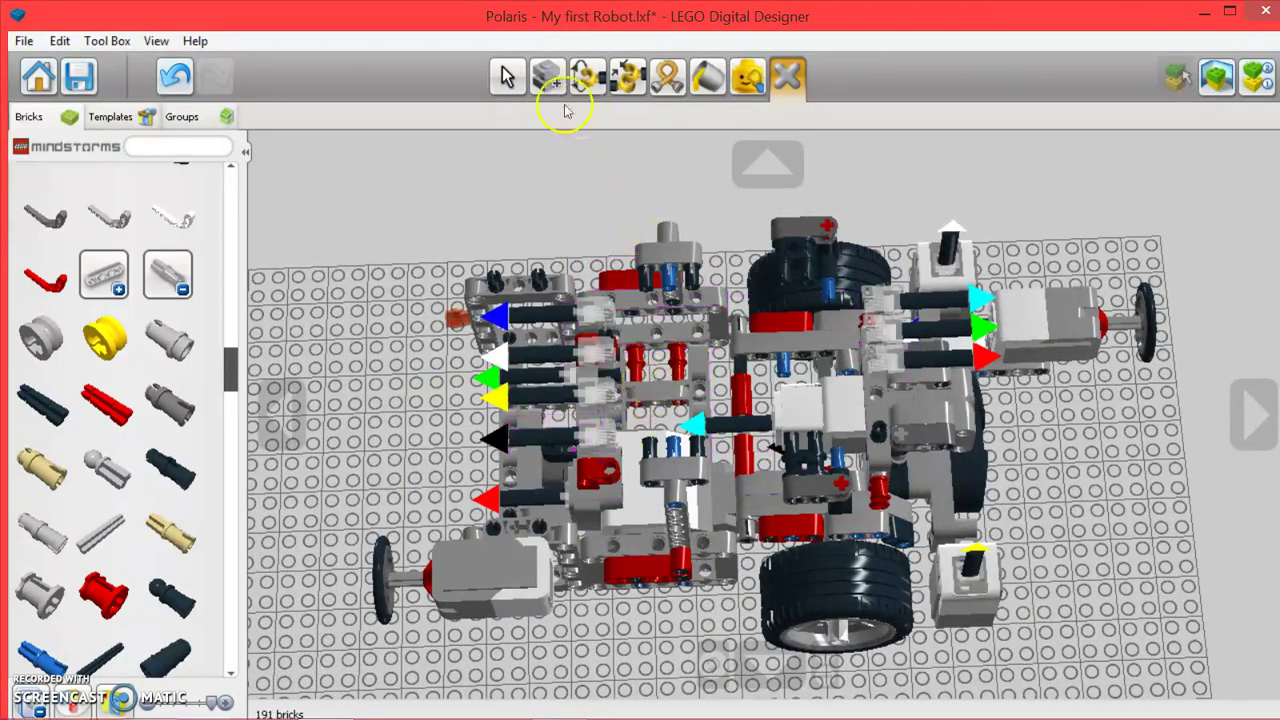
left_click(168, 78)
left_click(162, 80)
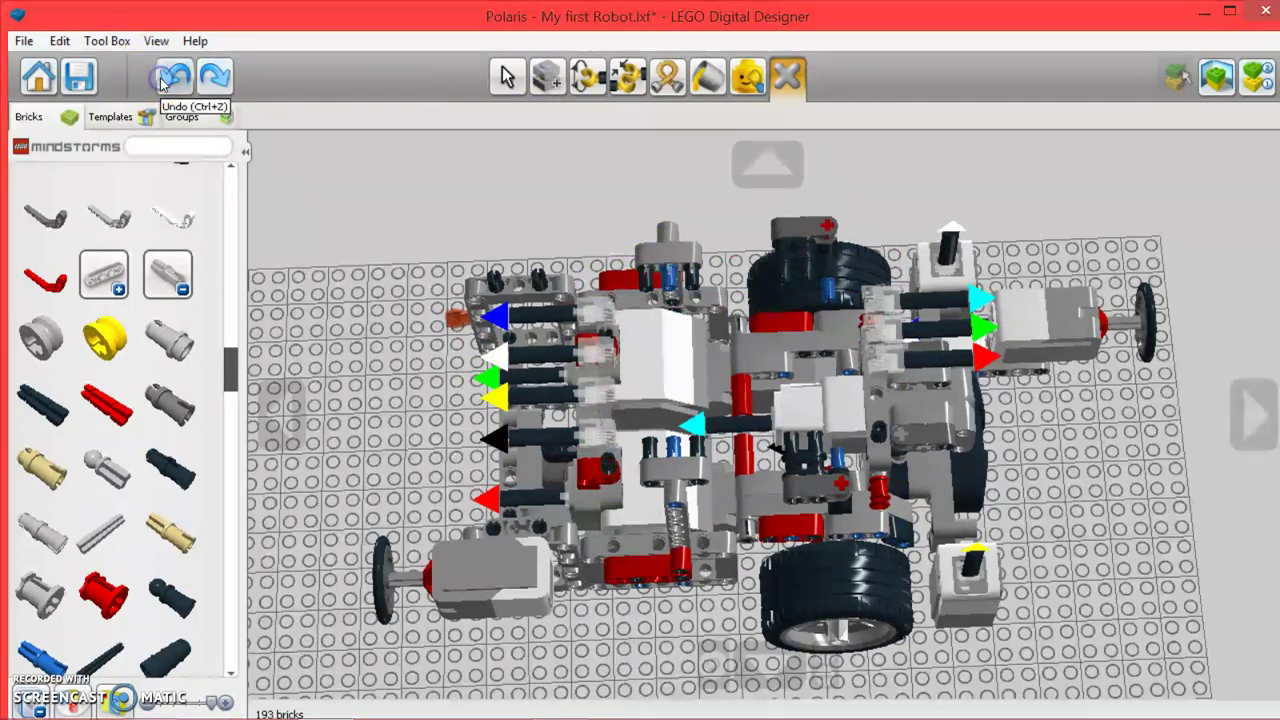
Switch from the Delete tool back to the Select tool and scroll the palette to the top
mouse_move(326, 428)
right_mouse_down()
mouse_move(595, 293)
mouse_move(800, 260)
right_mouse_up()
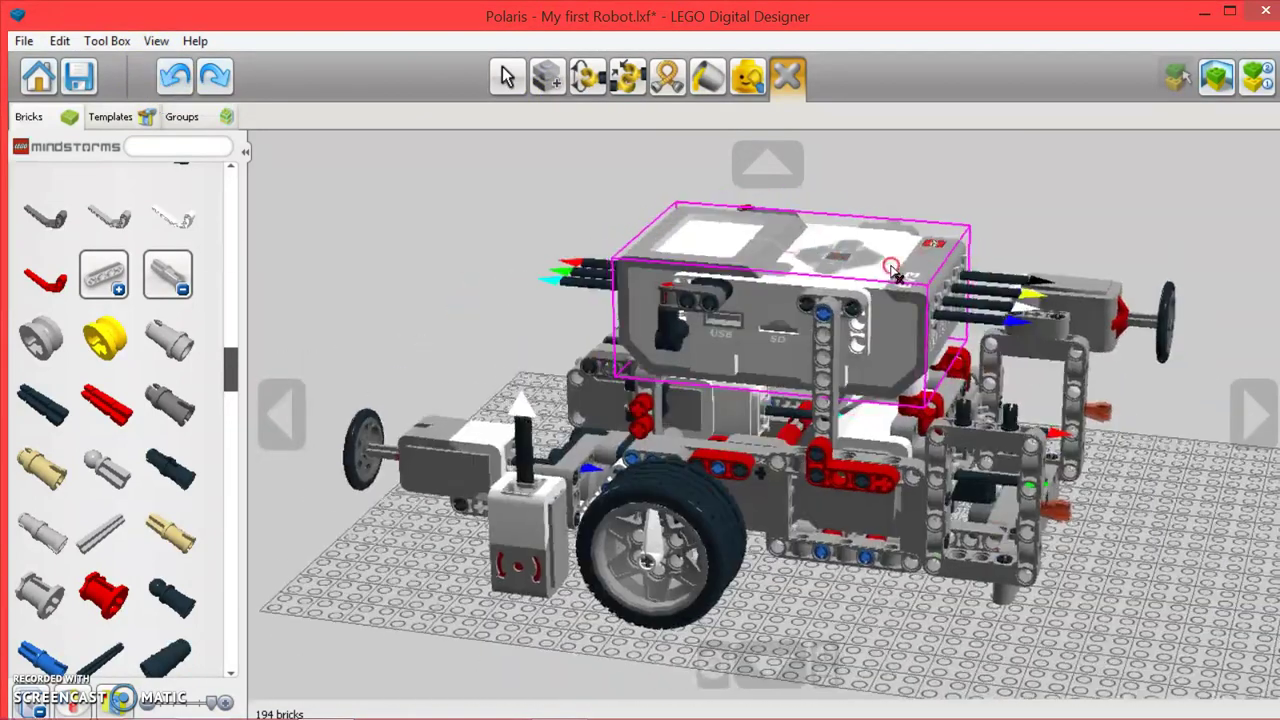
left_click(185, 78)
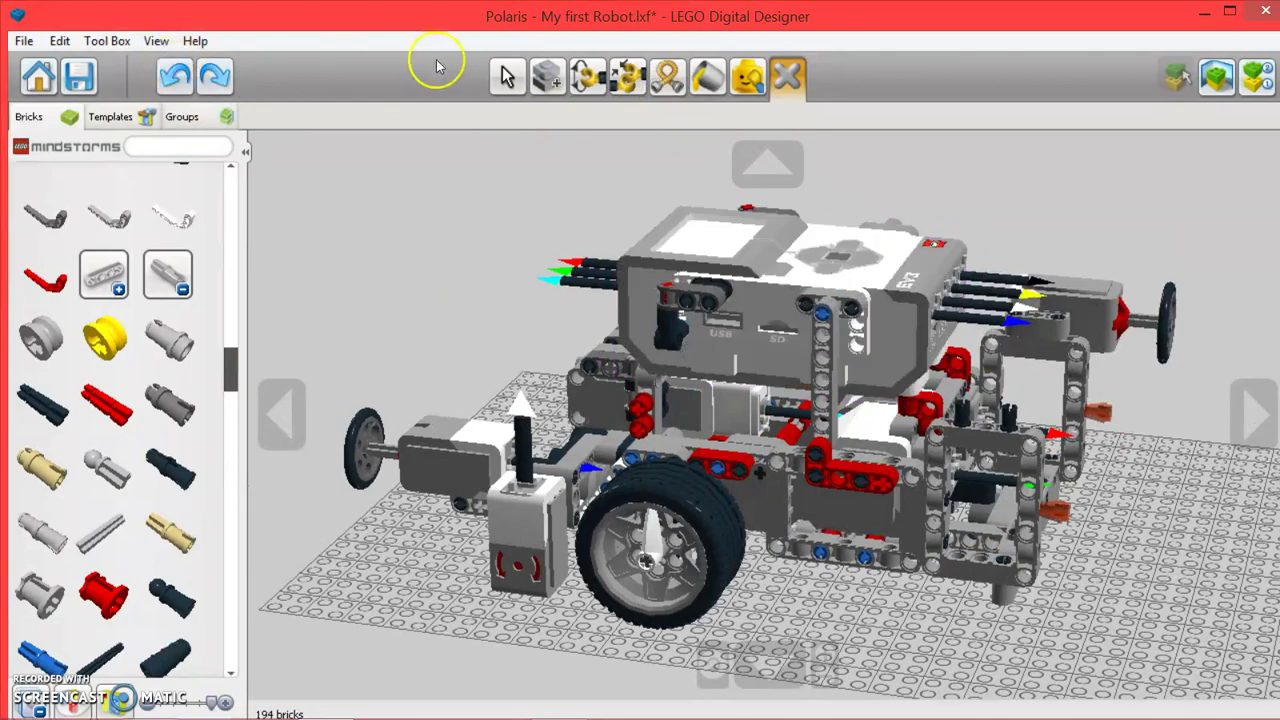
left_click(503, 77)
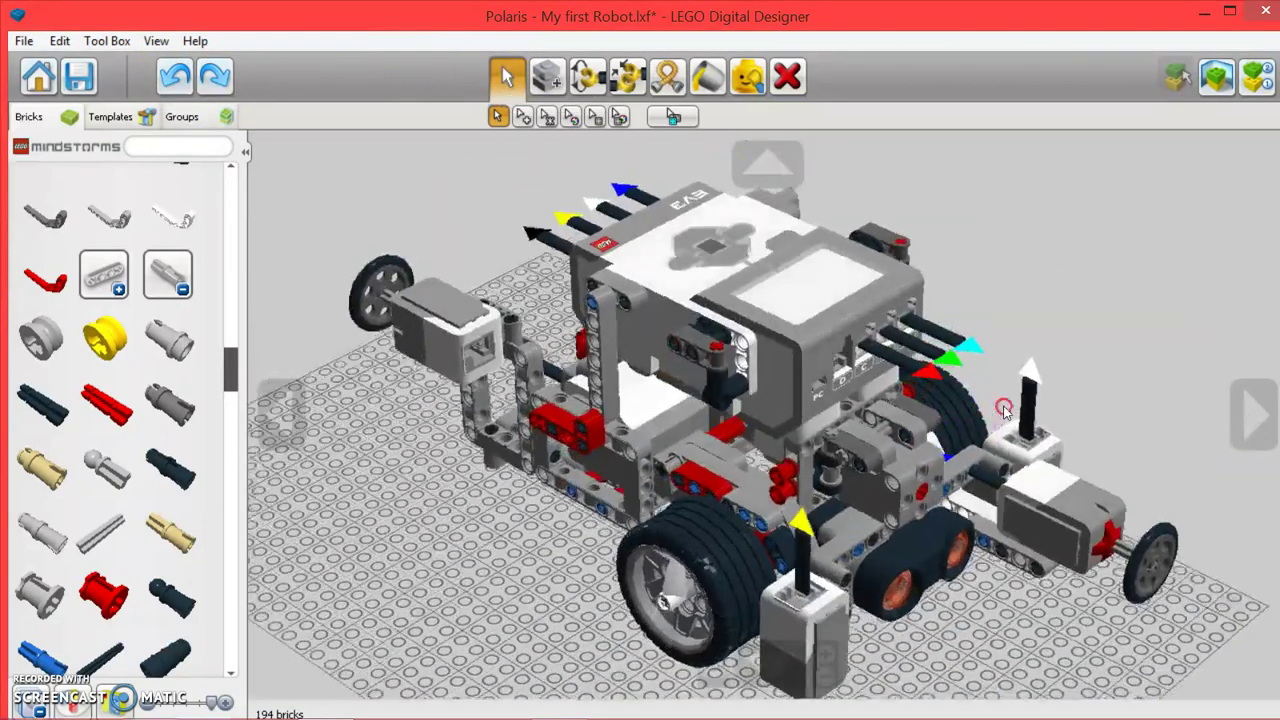
mouse_move(458, 392)
right_mouse_down()
mouse_move(766, 434)
mouse_move(478, 548)
right_mouse_up()
scroll(150, 300, "down", 3)
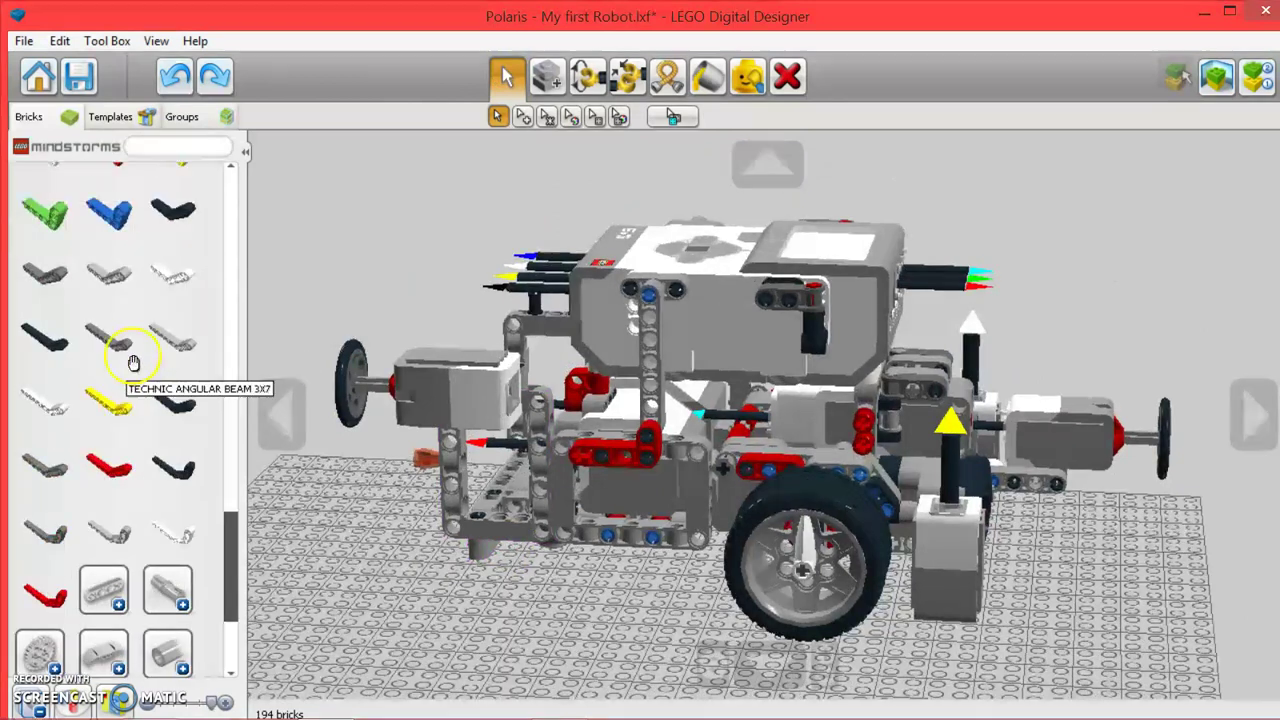
scroll(148, 280, "down", 2)
scroll(145, 280, "up", 3)
scroll(137, 278, "up", 3)
scroll(150, 278, "up", 5)
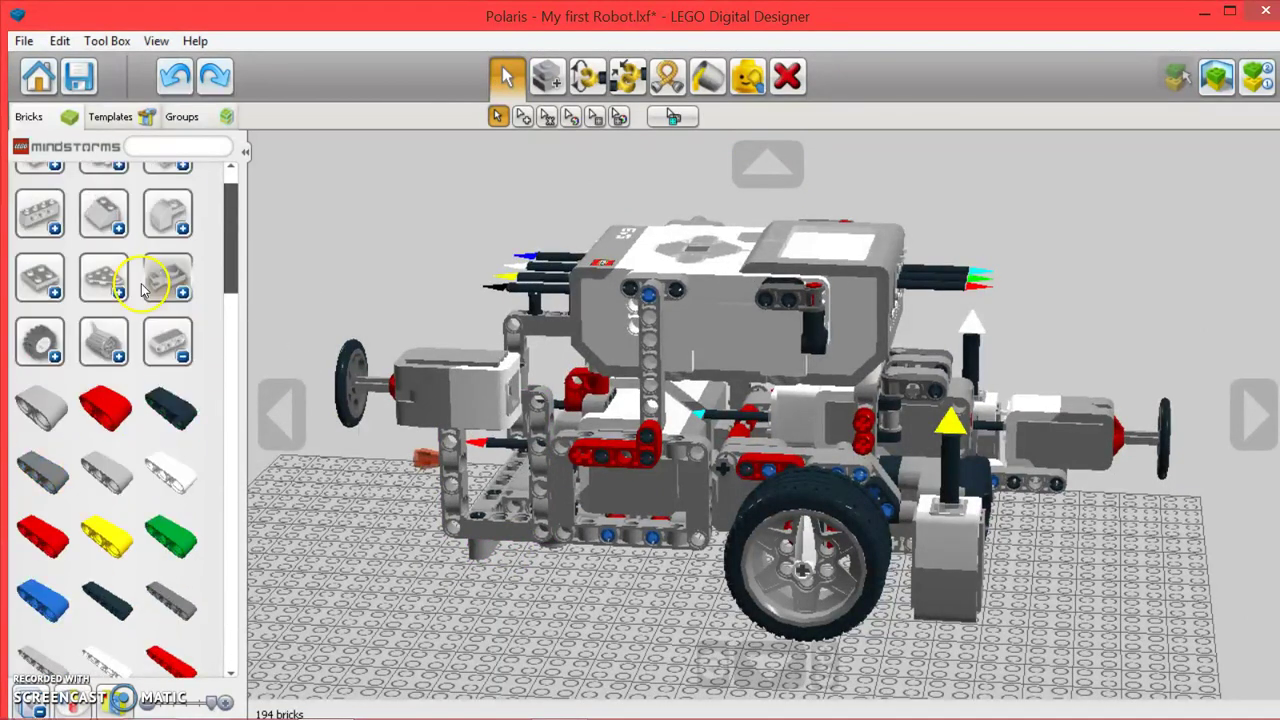
Collapse the beam group, try the plain LDD theme, then return to LEGO MINDSTORMS
left_click(170, 383)
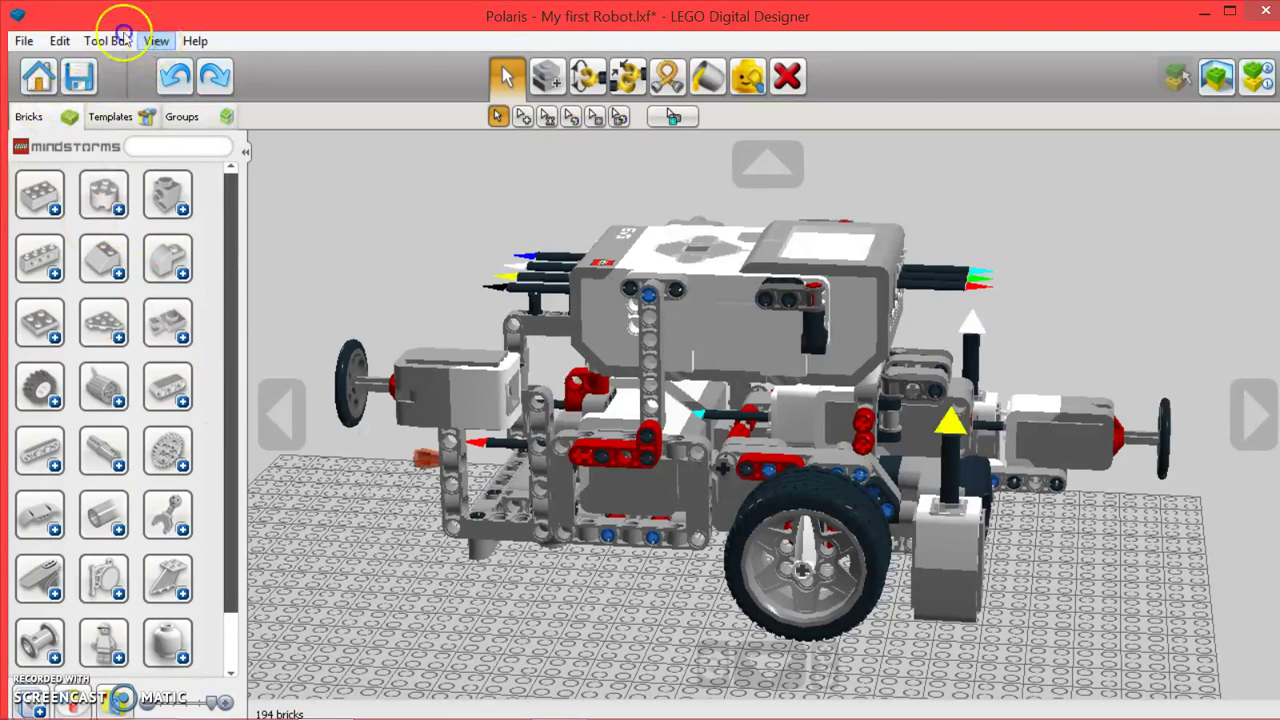
left_click(156, 40)
mouse_move(68, 137)
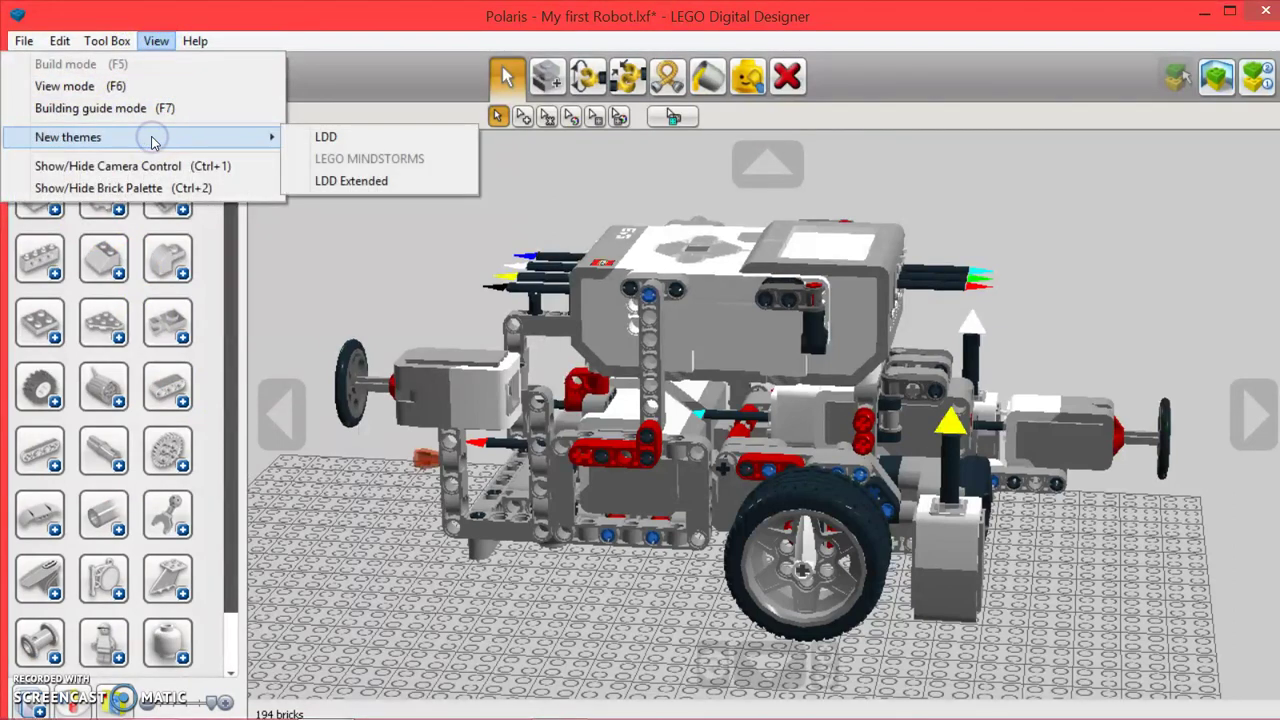
left_click(405, 158)
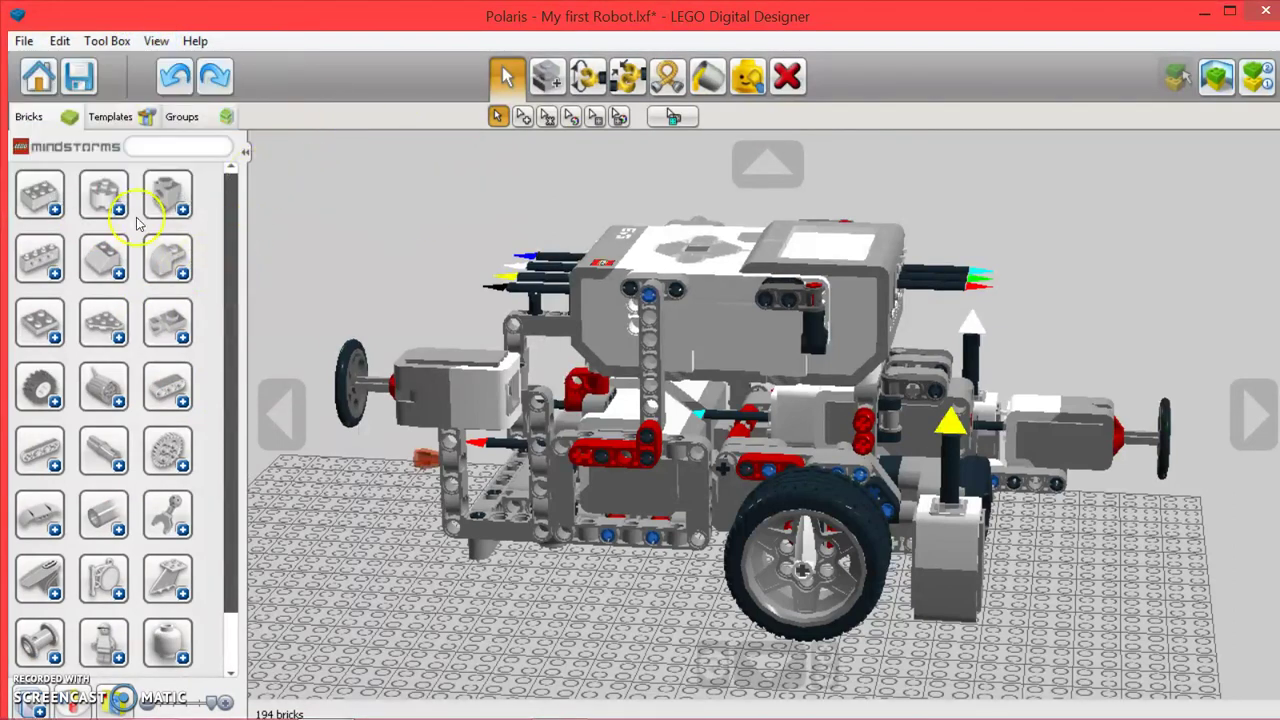
left_click(156, 40)
mouse_move(68, 137)
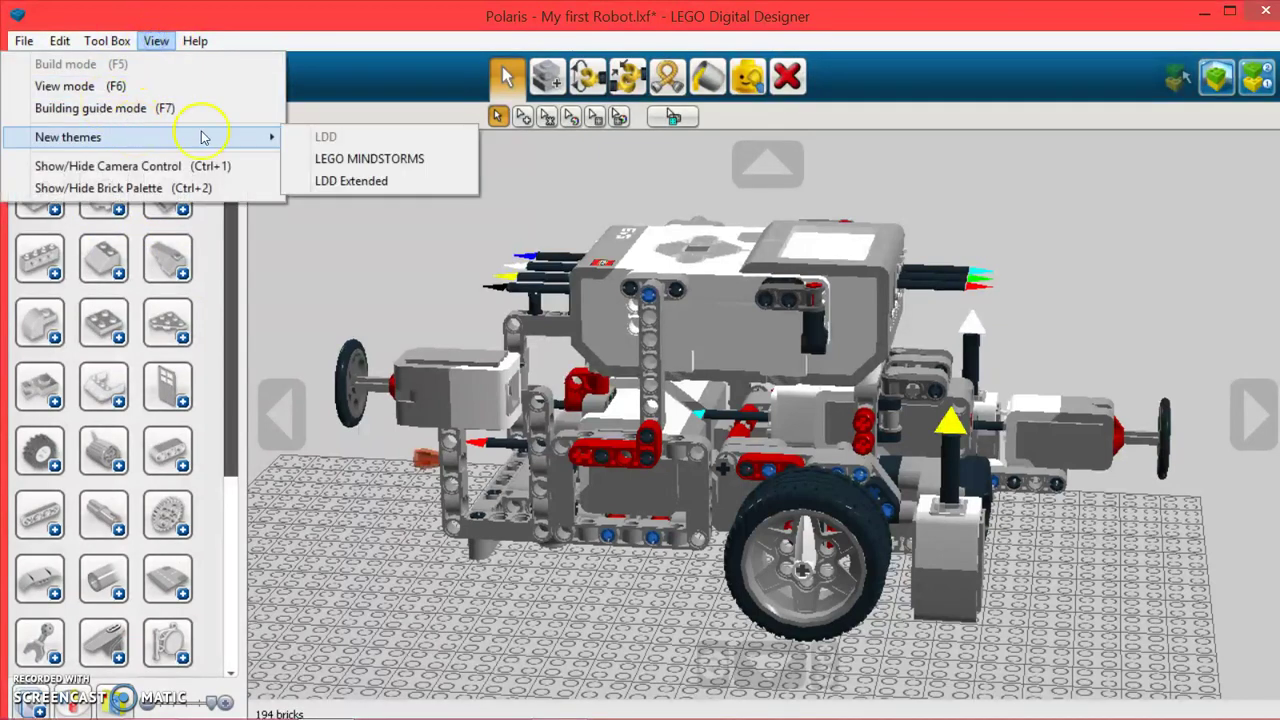
left_click(361, 172)
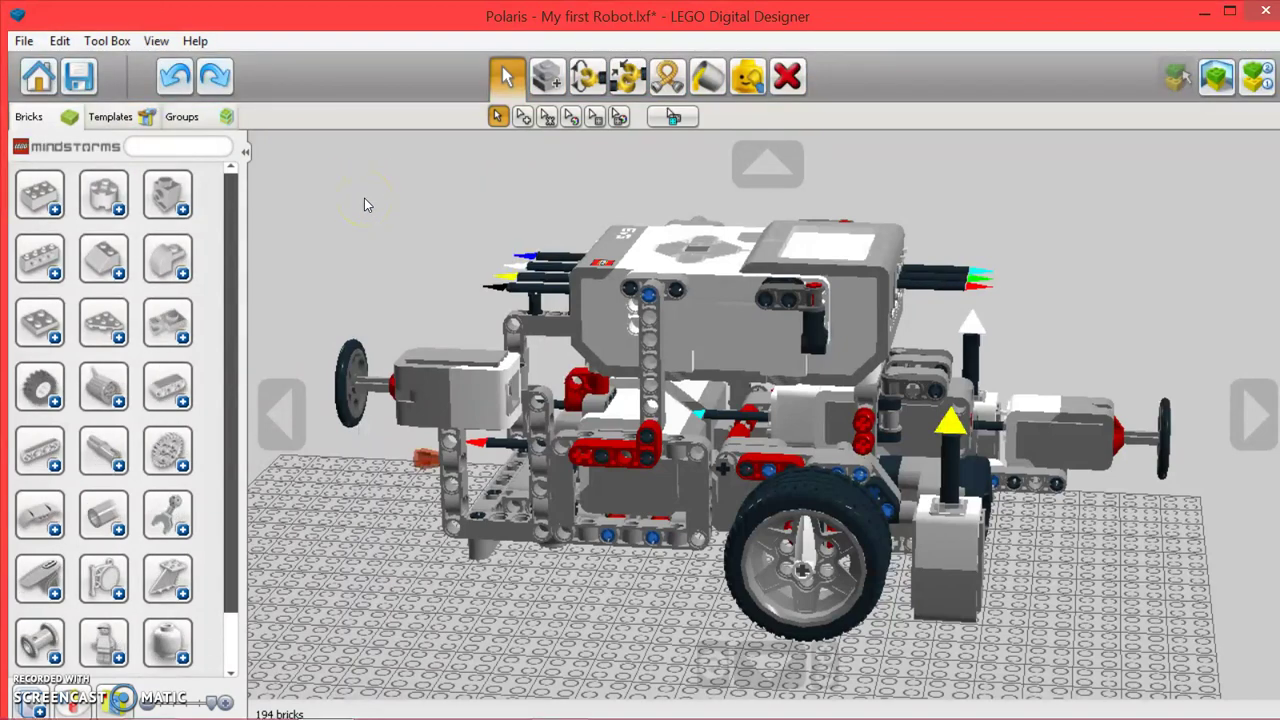
Apply the LDD Extended theme and expand the red window and door pieces group
mouse_move(364, 200)
right_mouse_down()
mouse_move(491, 352)
mouse_move(608, 380)
mouse_move(168, 246)
right_mouse_up()
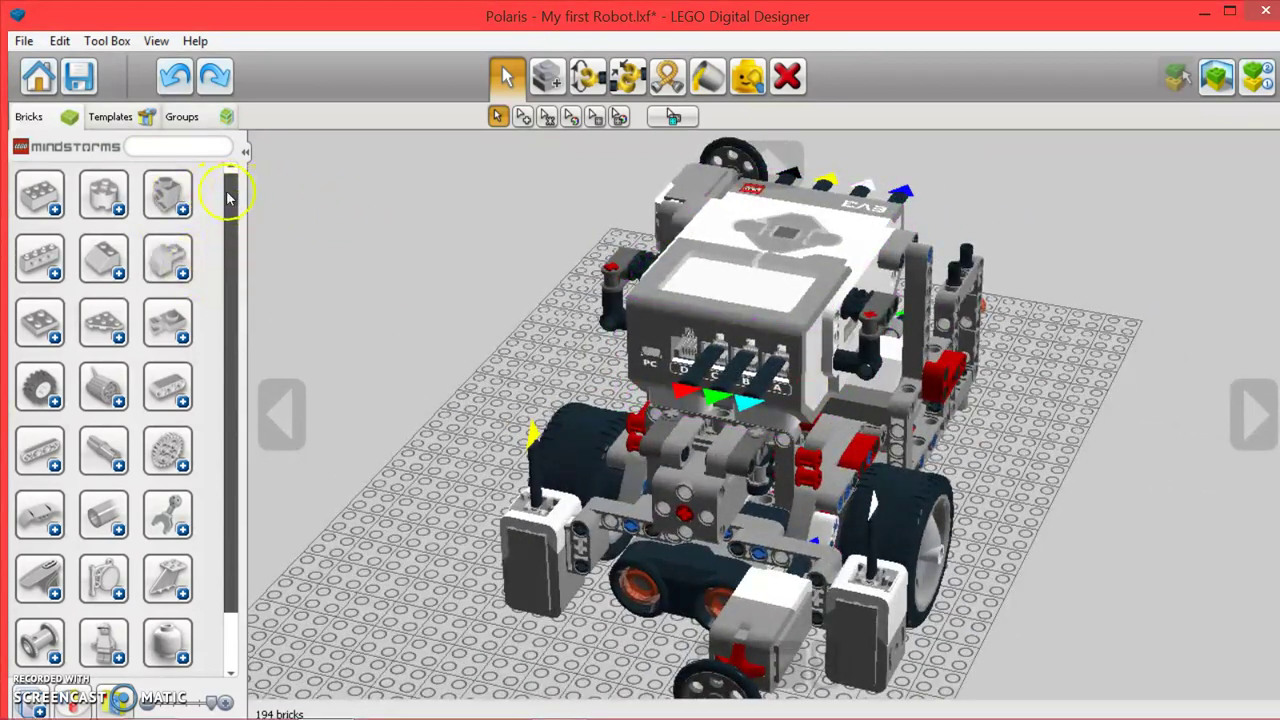
left_click(163, 44)
mouse_move(68, 137)
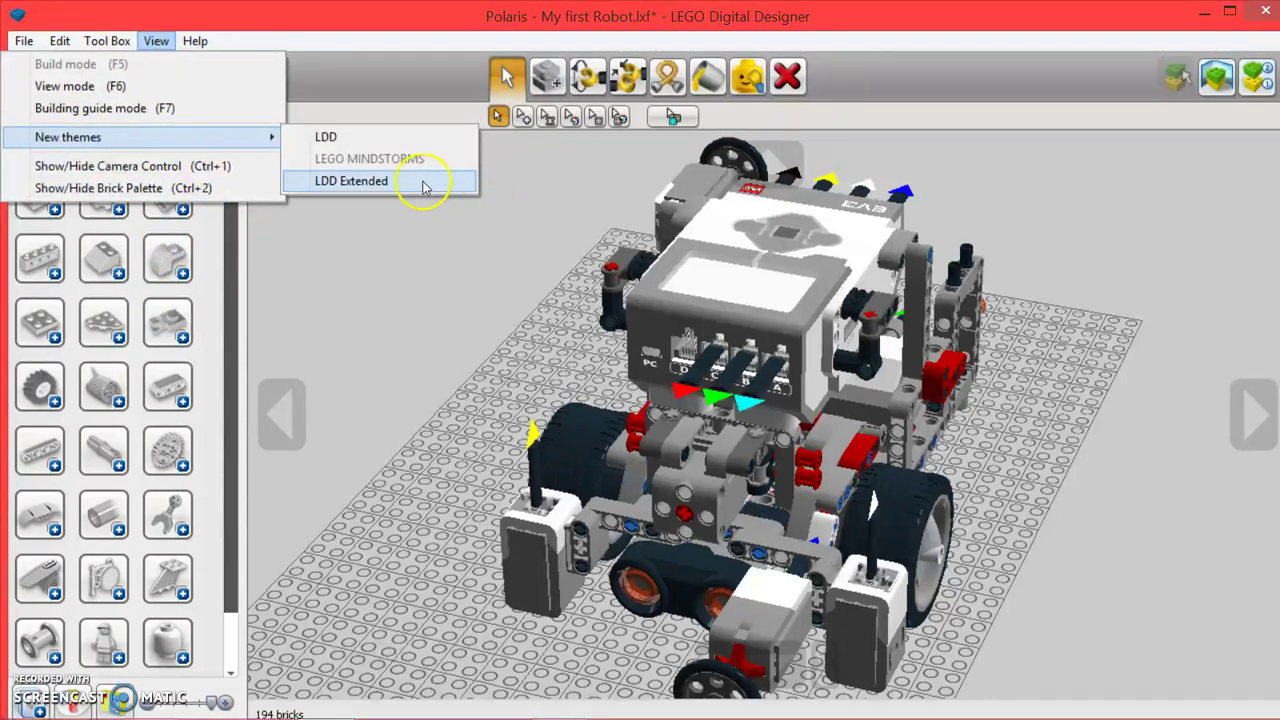
left_click(420, 183)
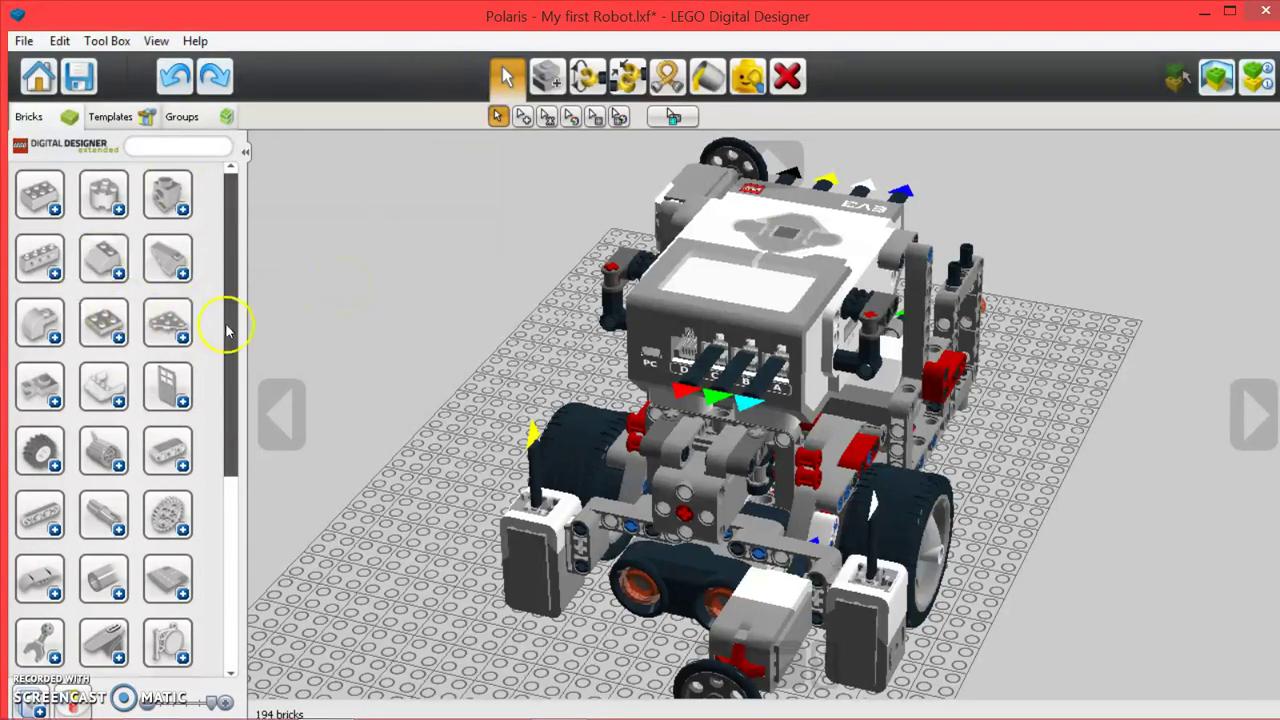
left_click(177, 396)
Place a test lattice window brick on the baseplate beside the robot
right_click_drag(528, 386, 651, 386)
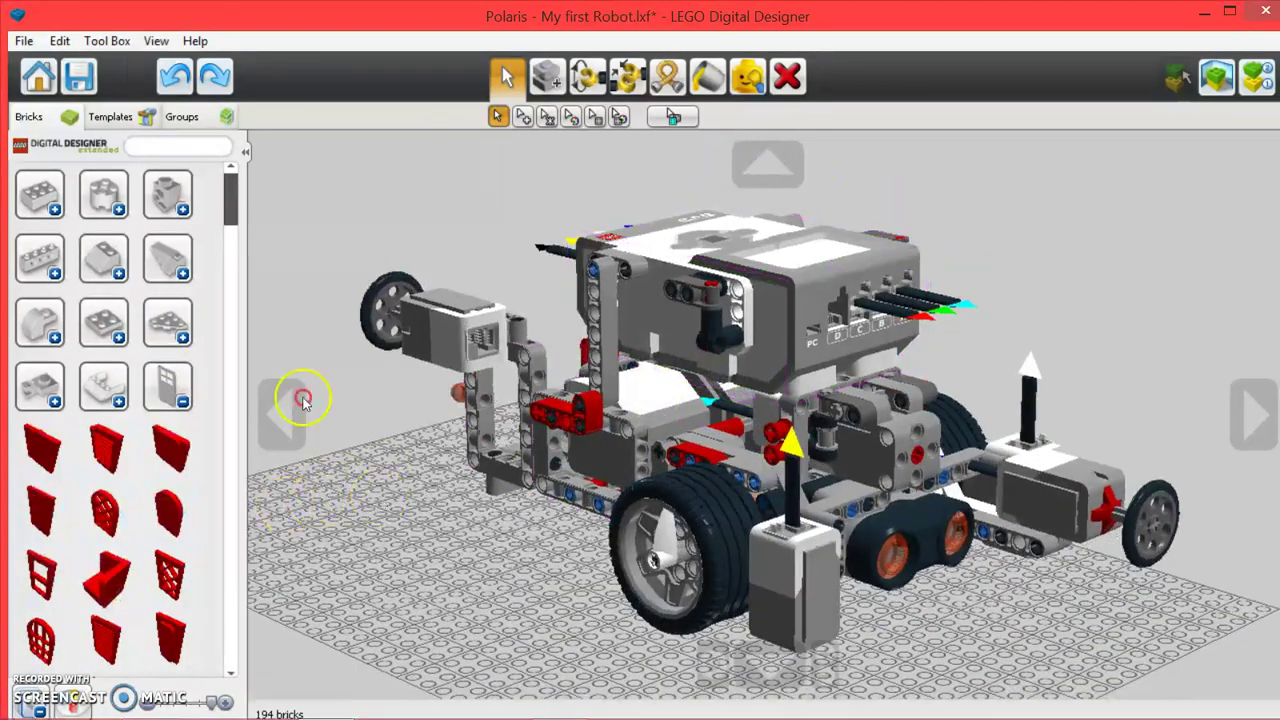
right_click_drag(300, 400, 240, 566)
left_click(172, 570)
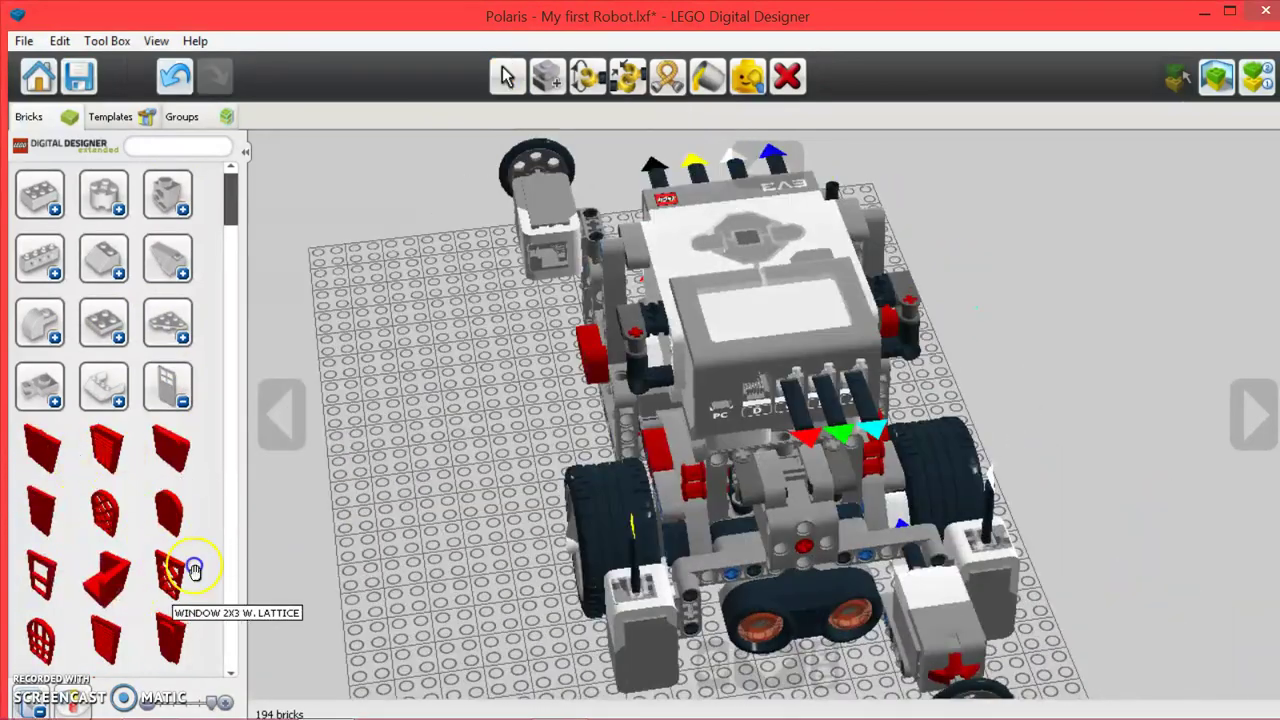
left_click(405, 375)
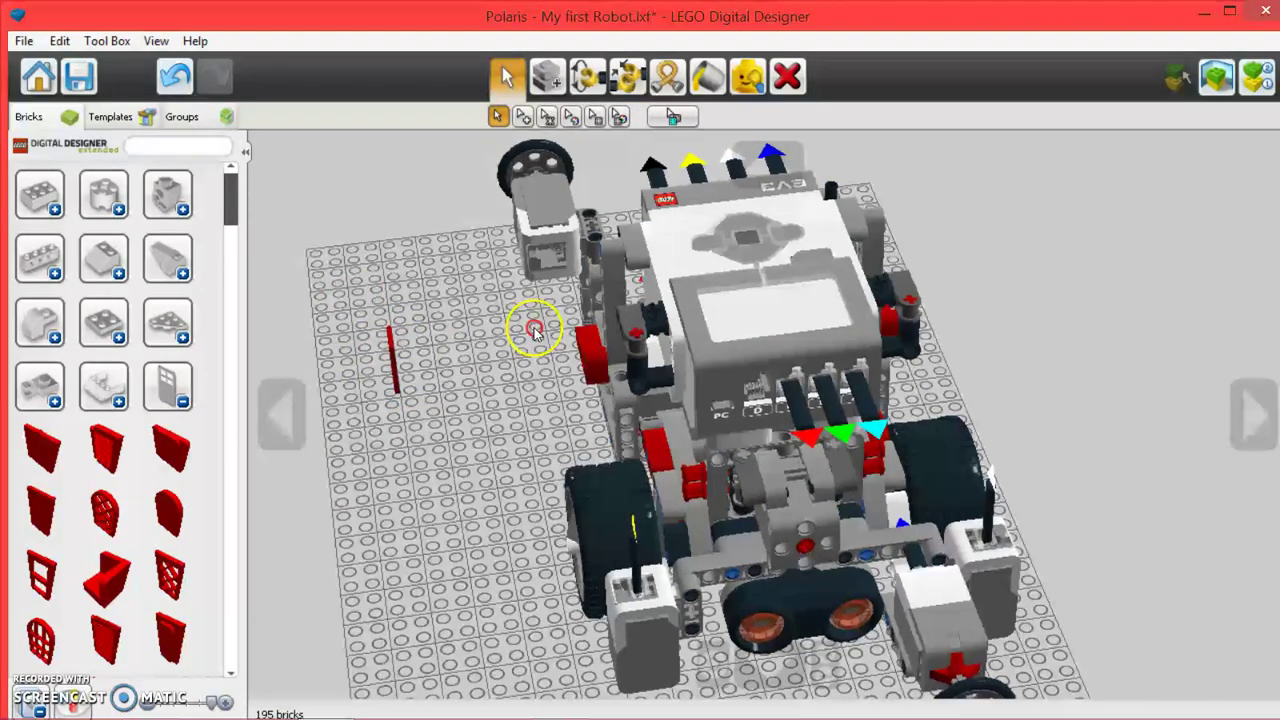
mouse_move(528, 329)
right_mouse_down()
mouse_move(727, 273)
mouse_move(560, 486)
mouse_move(515, 518)
right_mouse_up()
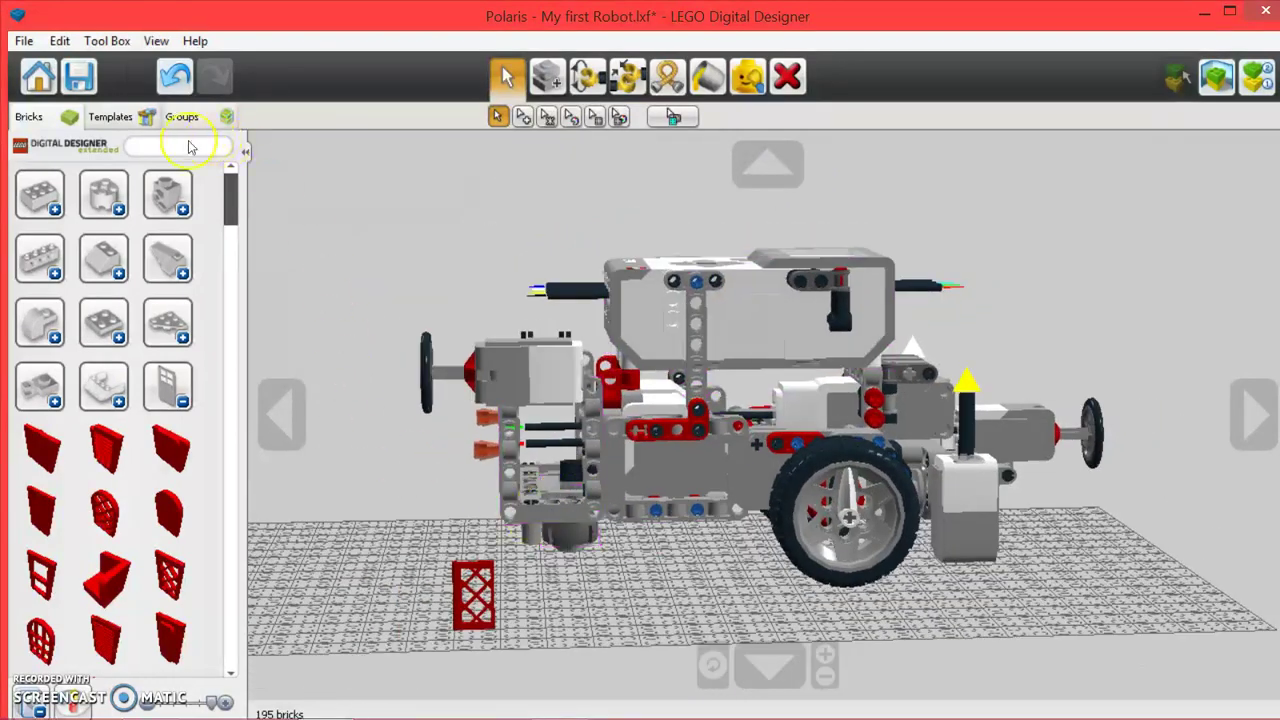
Paint the lattice brick Medium Azur, then delete it with the Delete tool
left_click(697, 83)
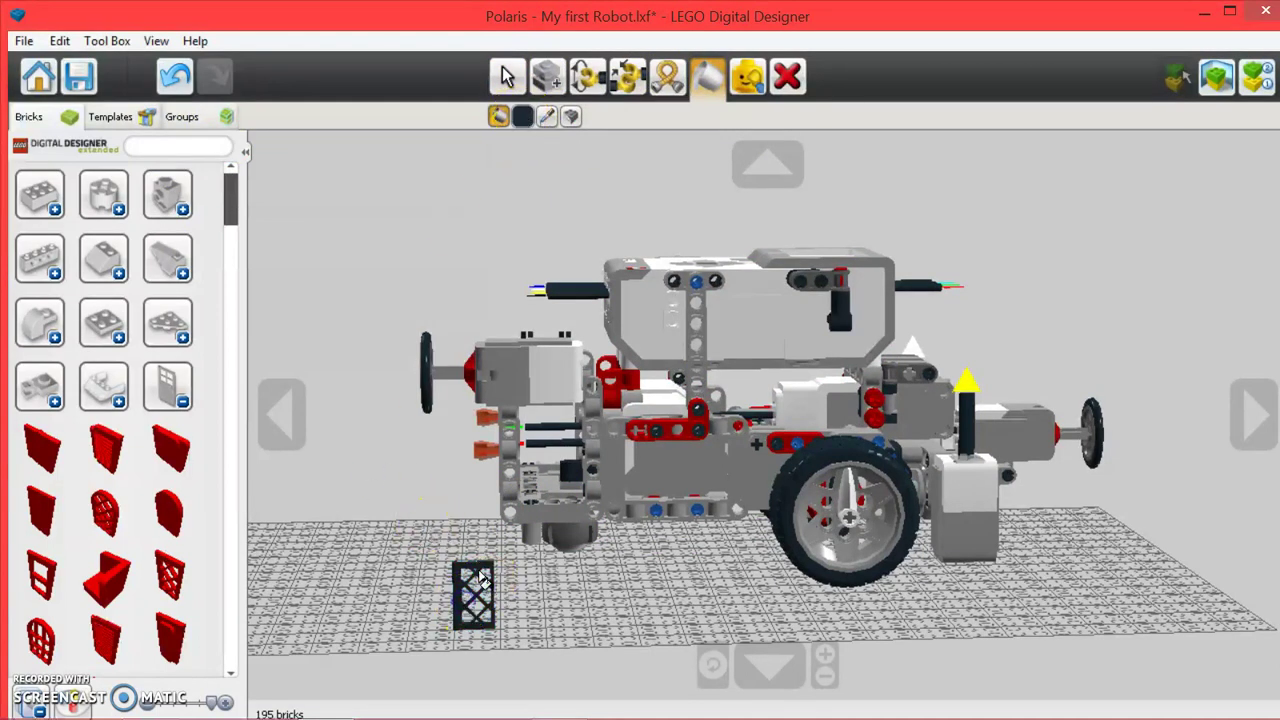
left_click(524, 114)
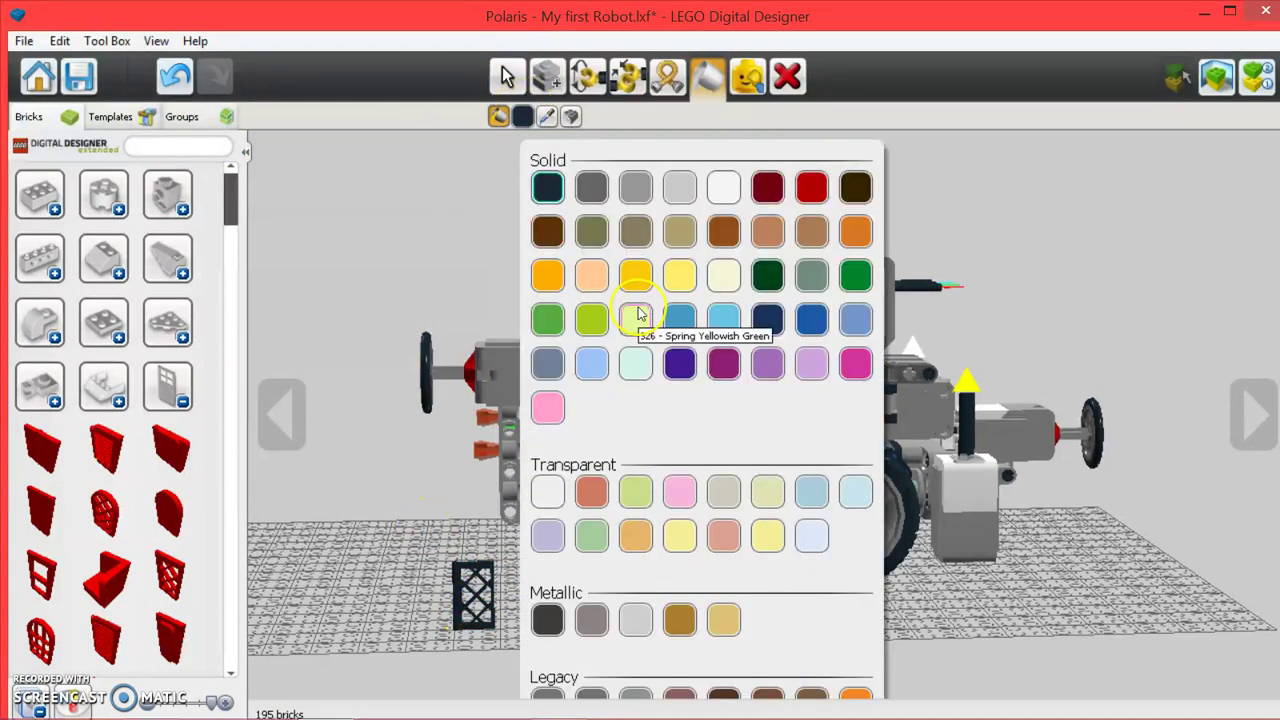
left_click(732, 321)
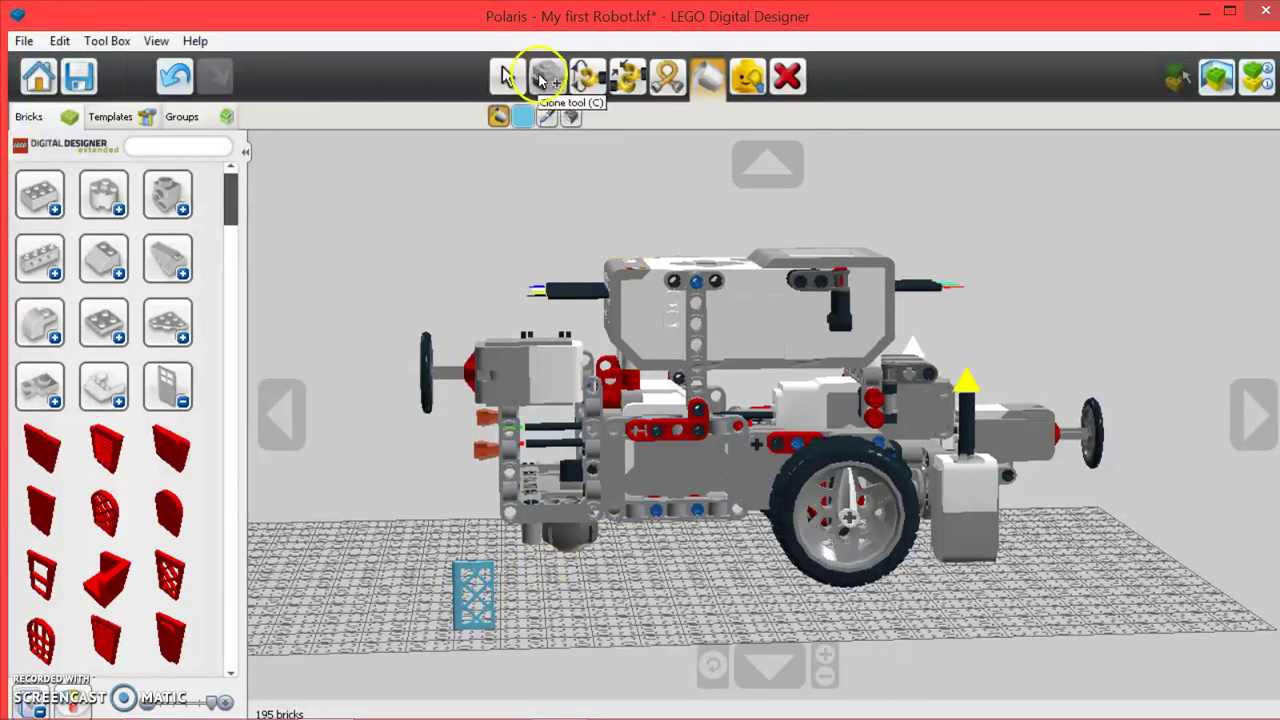
left_click(787, 76)
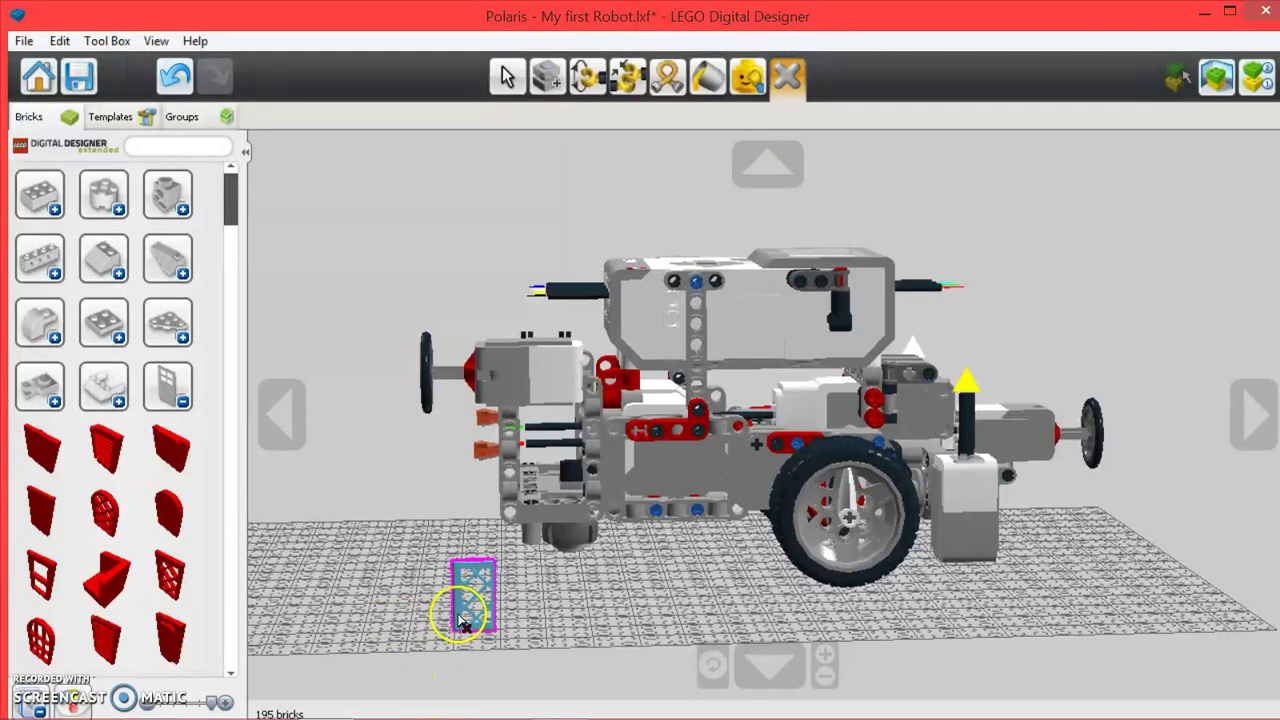
left_click(156, 40)
mouse_move(68, 137)
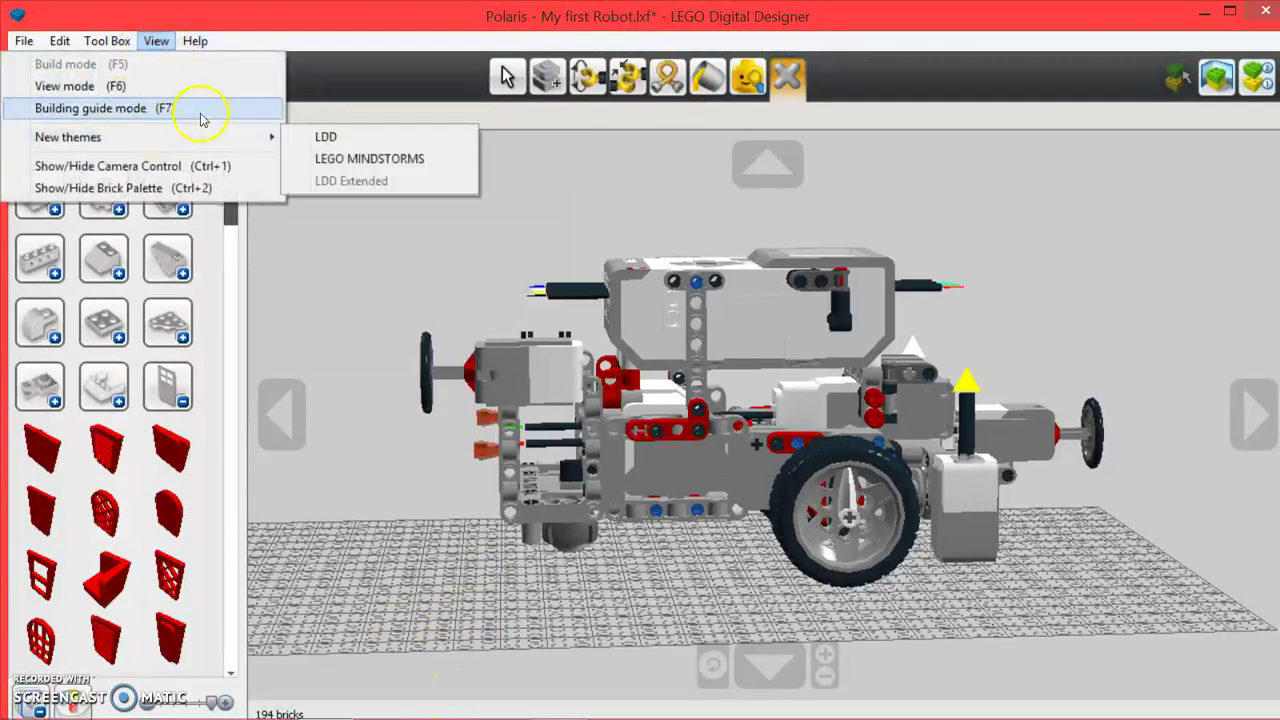
Switch to the LEGO MINDSTORMS theme and orbit the robot to its rear and top
left_click(420, 158)
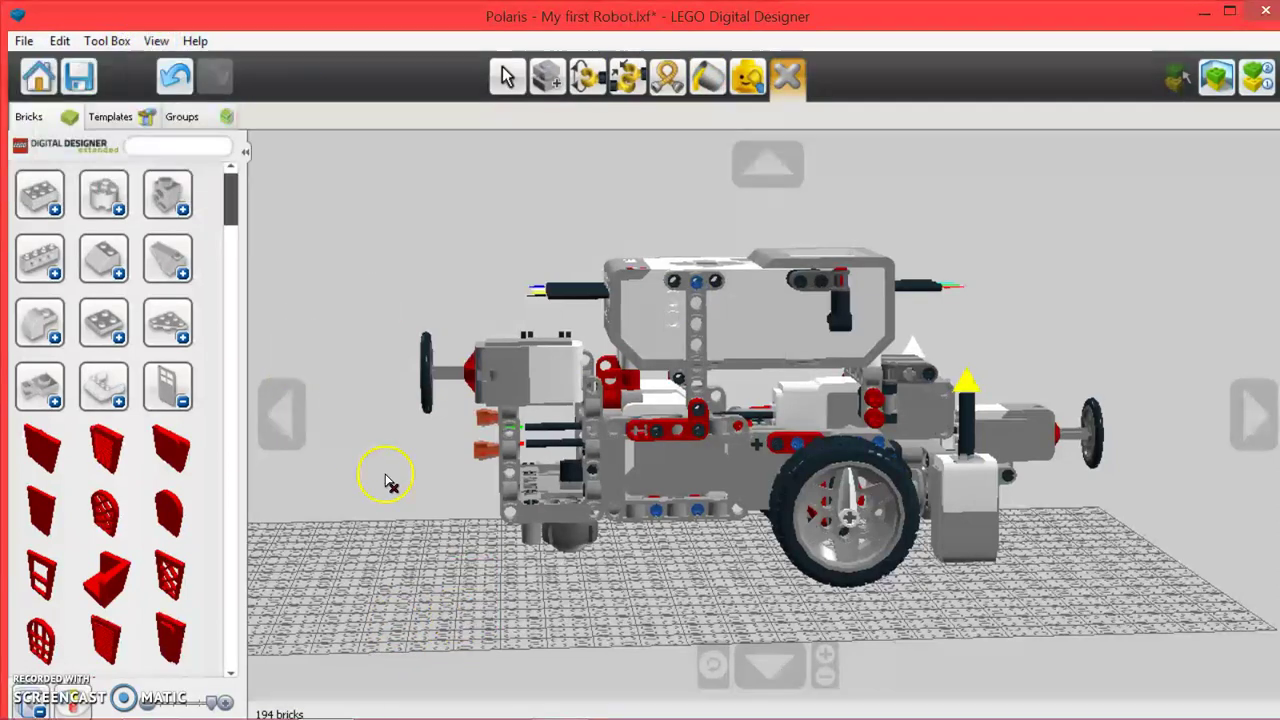
right_click_drag(367, 527, 1148, 551)
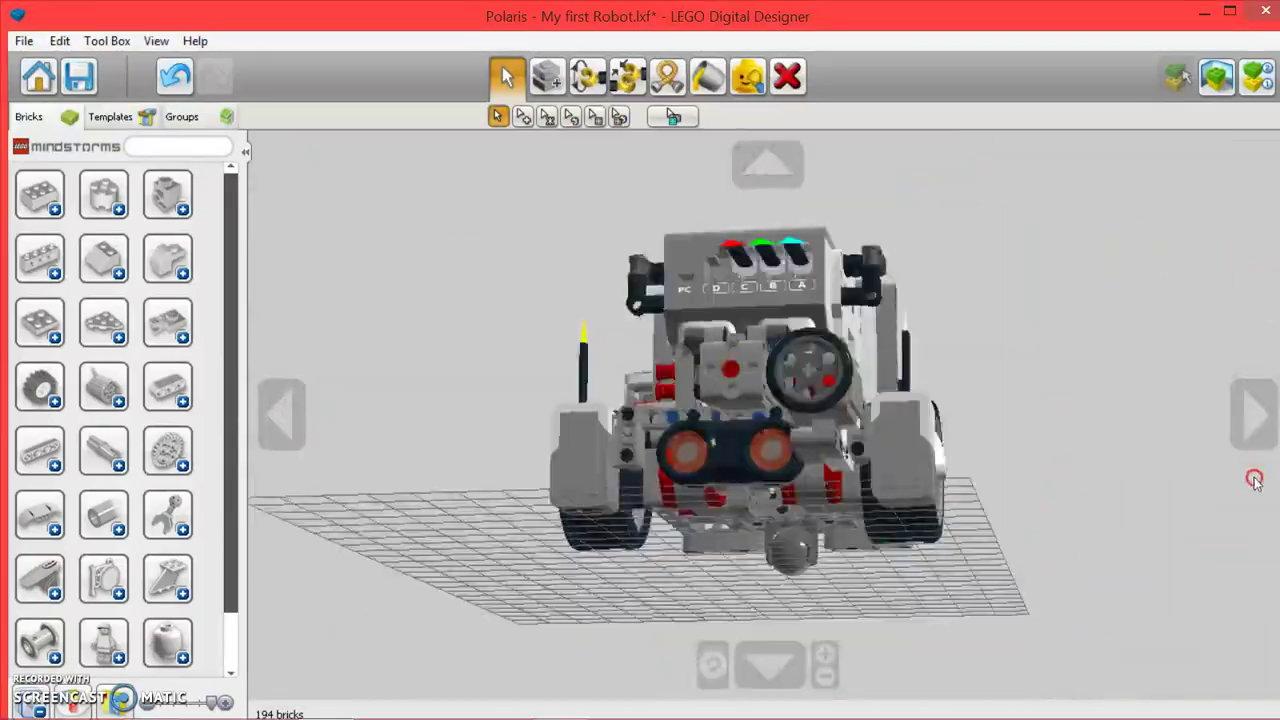
mouse_move(1074, 527)
right_mouse_down()
mouse_move(937, 586)
mouse_move(820, 590)
mouse_move(971, 543)
mouse_move(757, 563)
mouse_move(870, 567)
mouse_move(1094, 620)
mouse_move(1086, 606)
mouse_move(973, 641)
right_mouse_up()
right_click_drag(766, 514, 1027, 461)
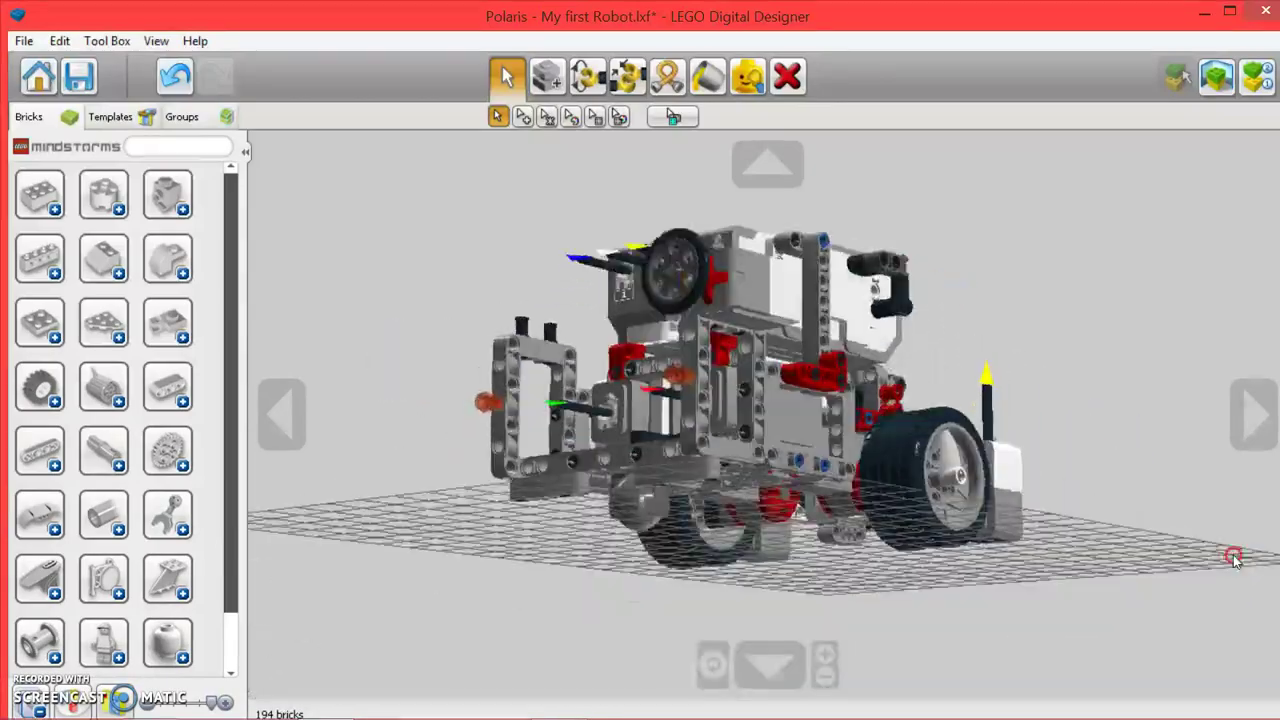
right_click_drag(1010, 342, 1006, 320)
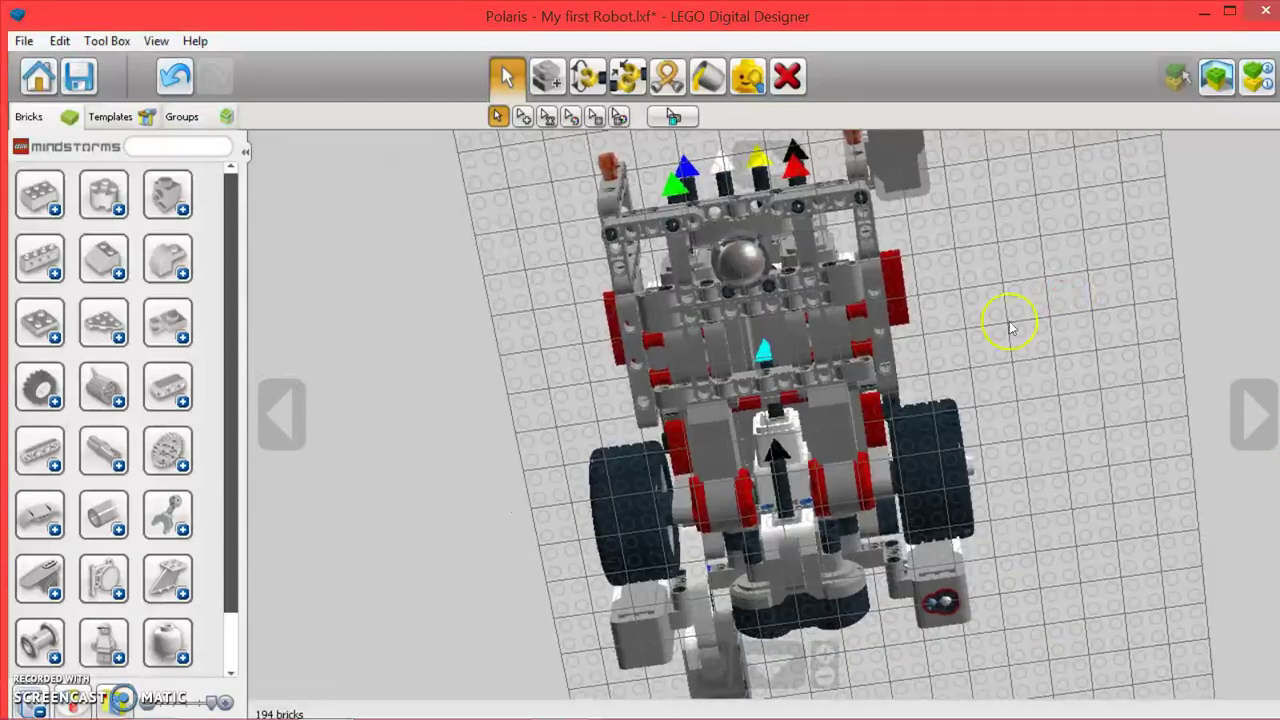
Zoom in on the steel ball under the frame and lift it out
scroll(986, 331, "up", 2)
scroll(1000, 360, "up", 1)
scroll(865, 260, "up", 2)
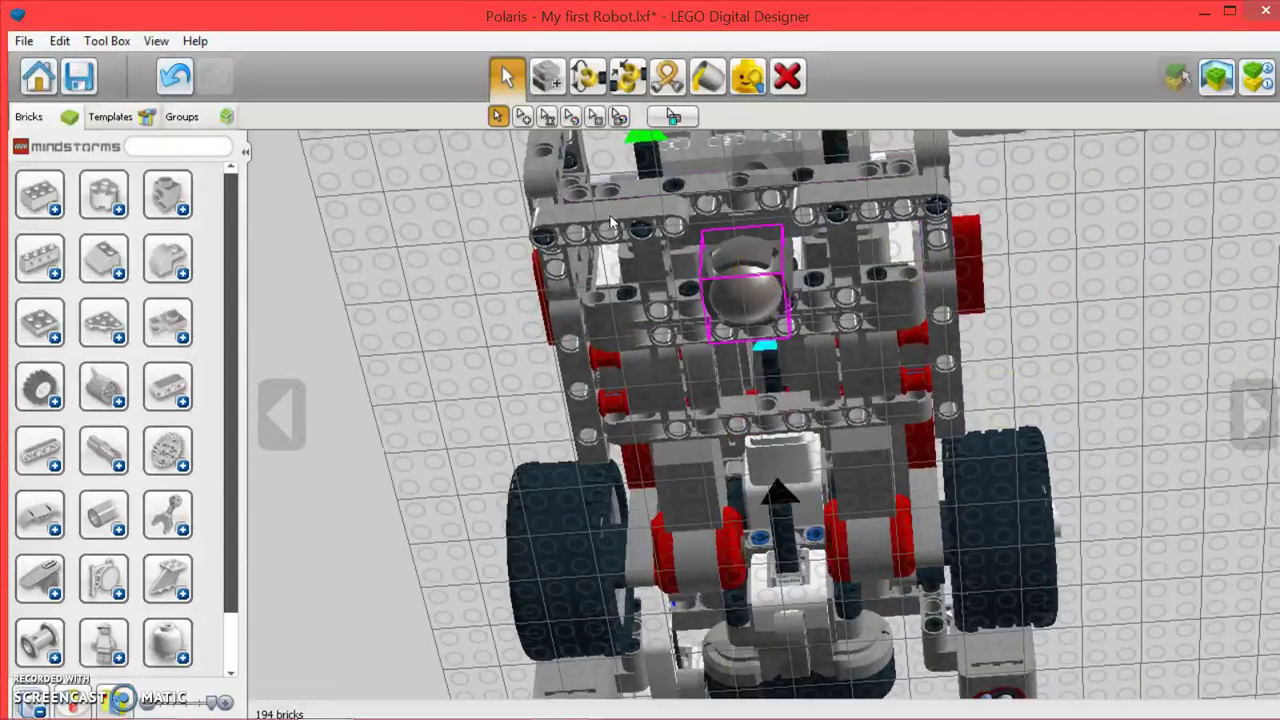
mouse_move(865, 260)
right_mouse_down()
mouse_move(881, 434)
mouse_move(902, 348)
right_mouse_up()
scroll(800, 415, "up", 2)
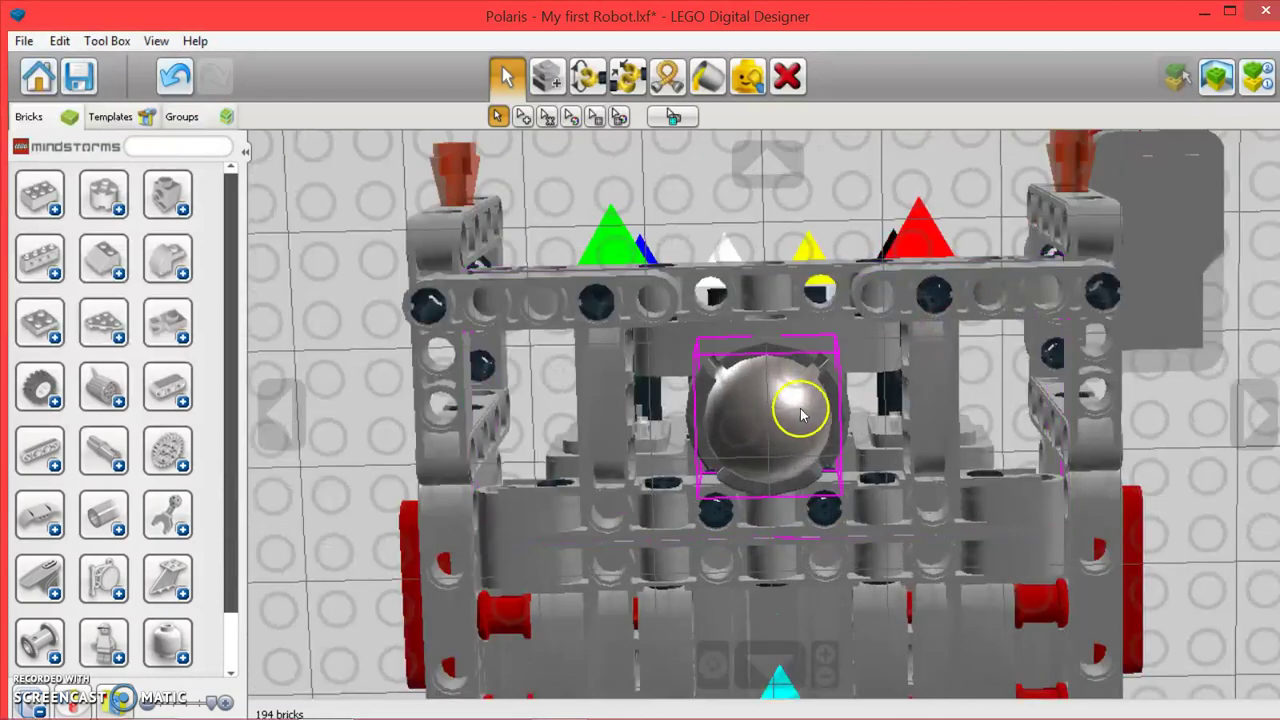
mouse_move(773, 408)
left_mouse_down()
mouse_move(646, 428)
mouse_move(368, 425)
mouse_move(745, 423)
left_mouse_up()
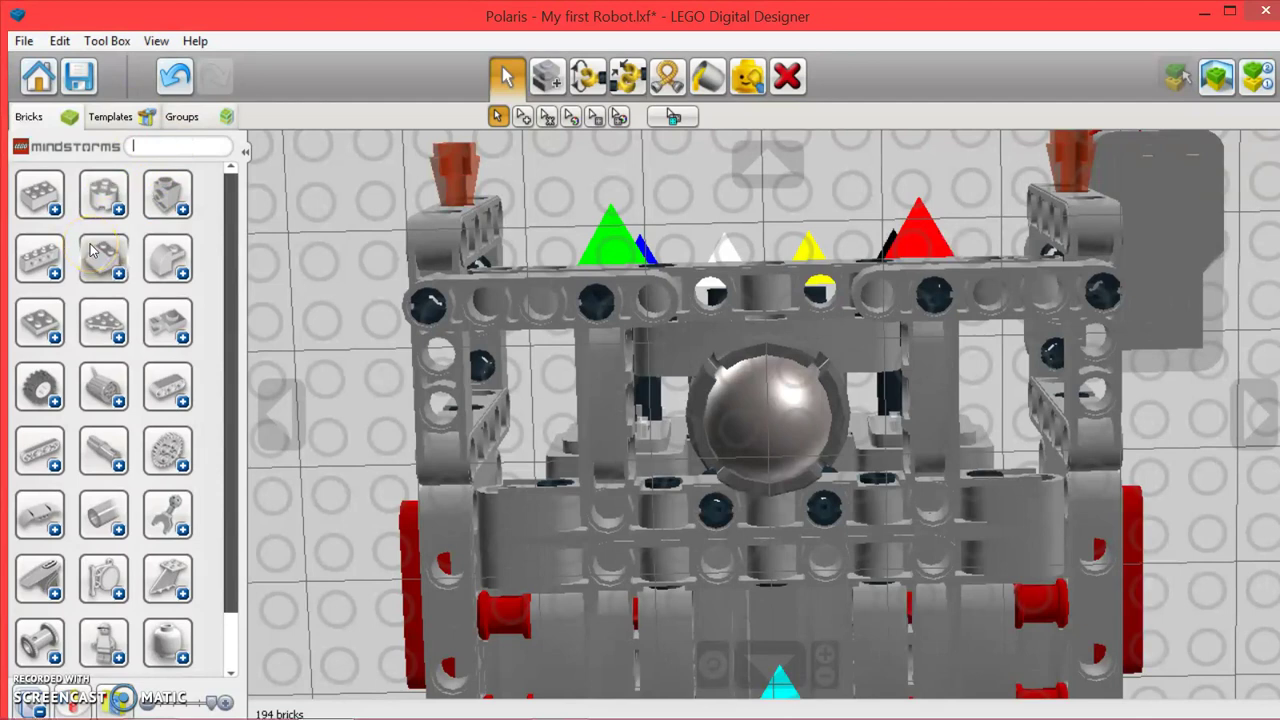
left_click(179, 146)
Search the MINDSTORMS parts for 'steel ball', find nothing, and clear the search
type("steel abll")
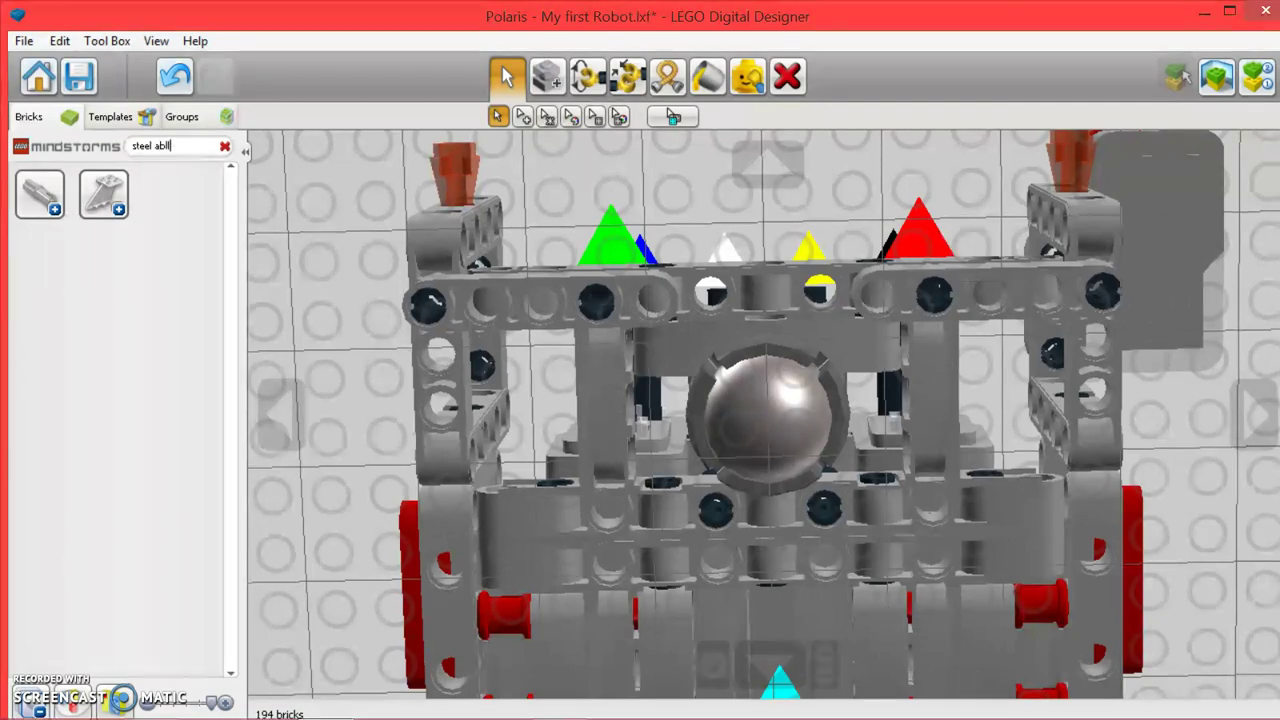
key("BackSpace")
key("BackSpace")
key("BackSpace")
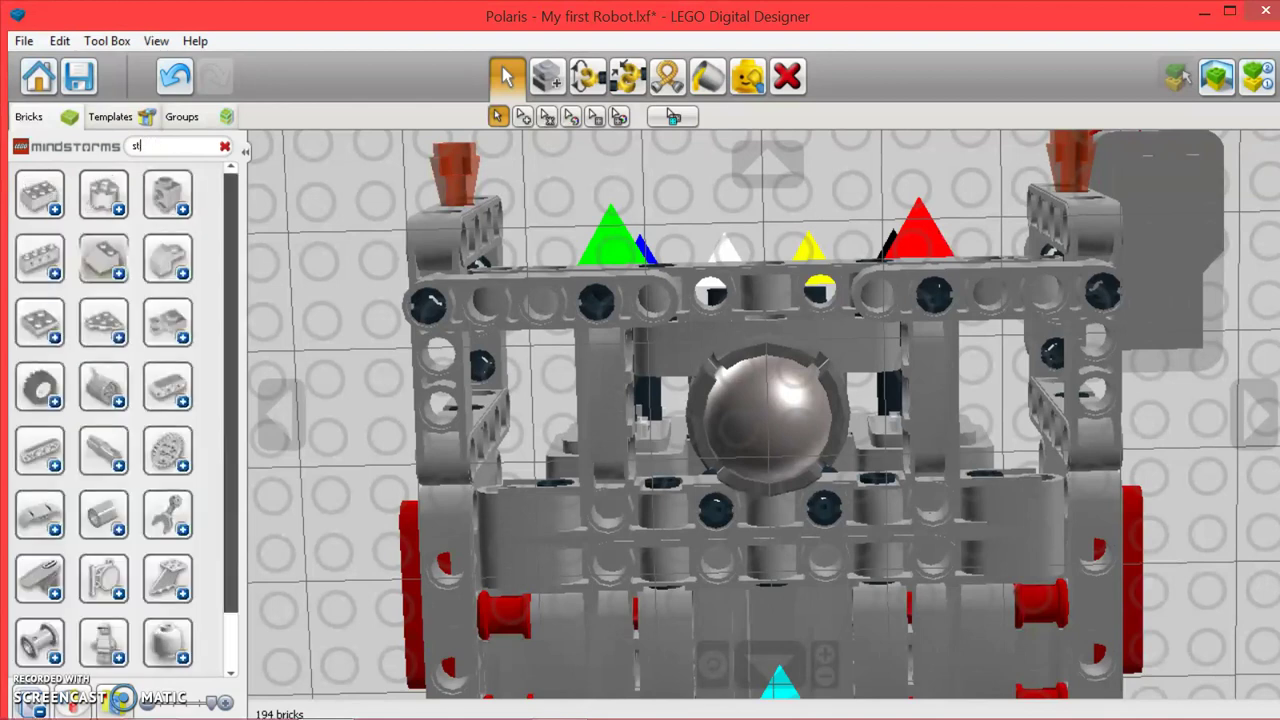
type("l")
key("BackSpace")
key("BackSpace")
type("ball")
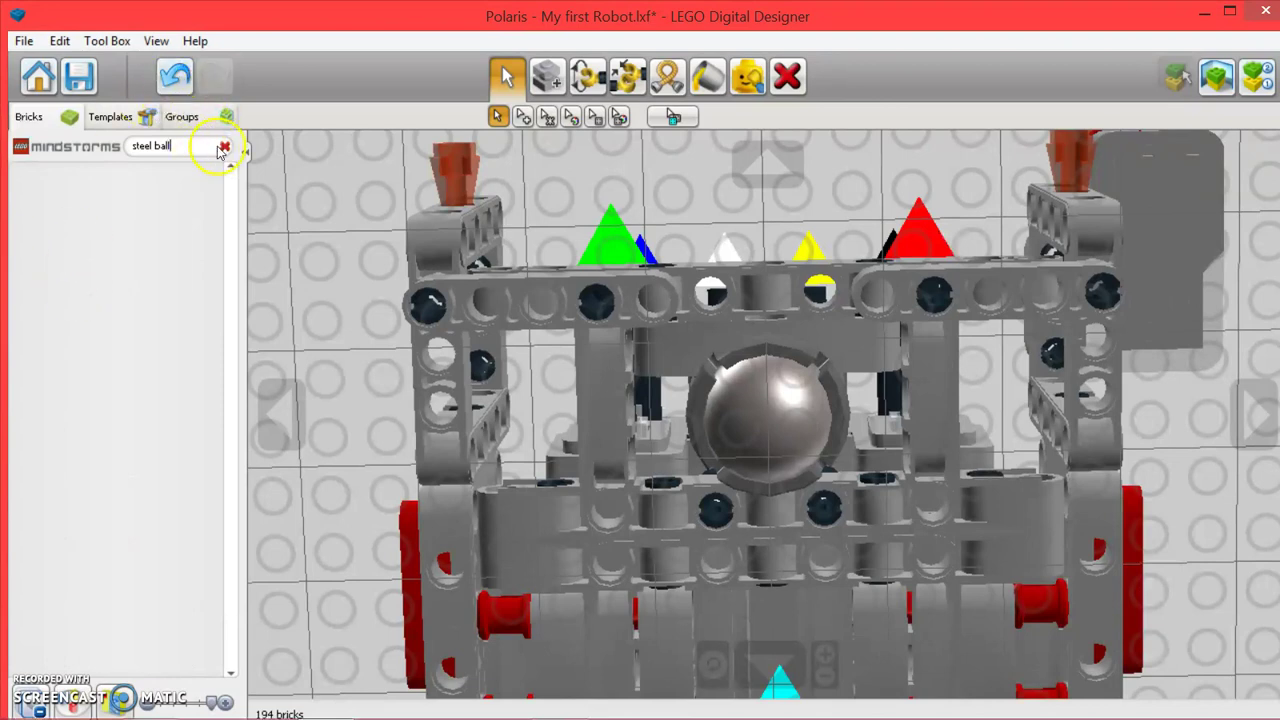
left_click(156, 40)
mouse_move(150, 137)
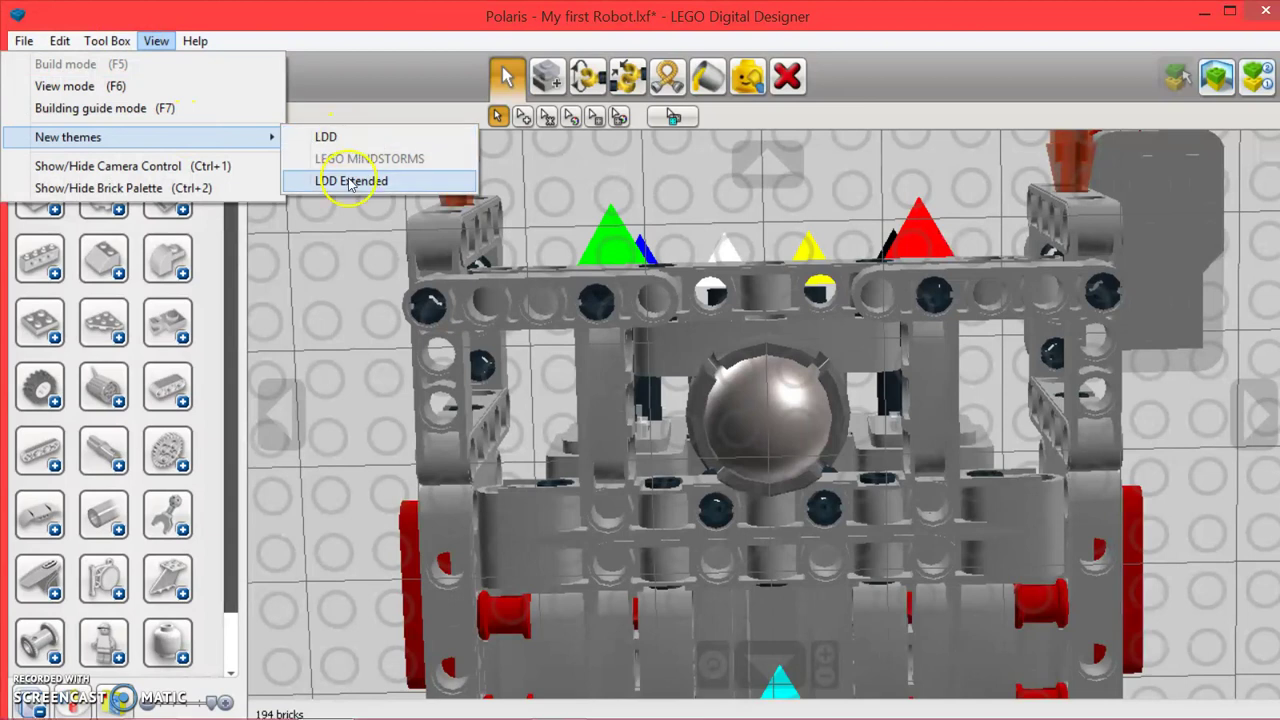
Switch to the LDD Extended theme and search the parts list for 'steel ball'
left_click(350, 181)
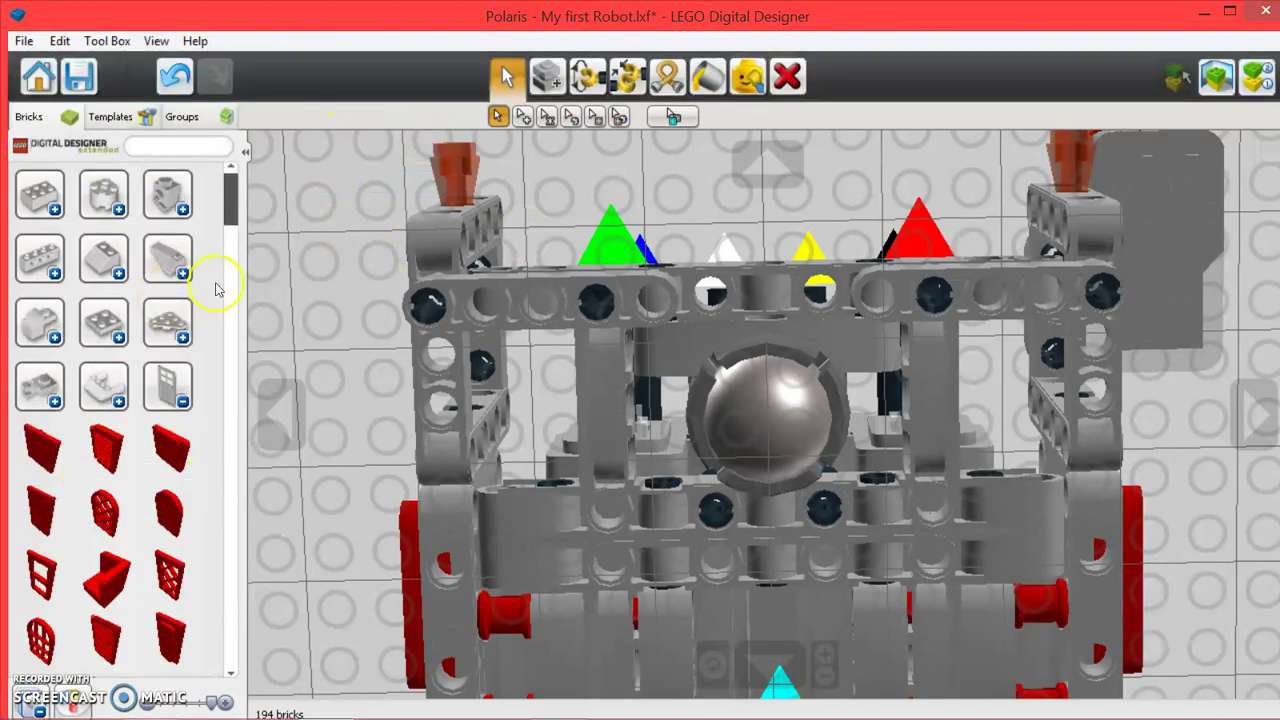
left_click(163, 377)
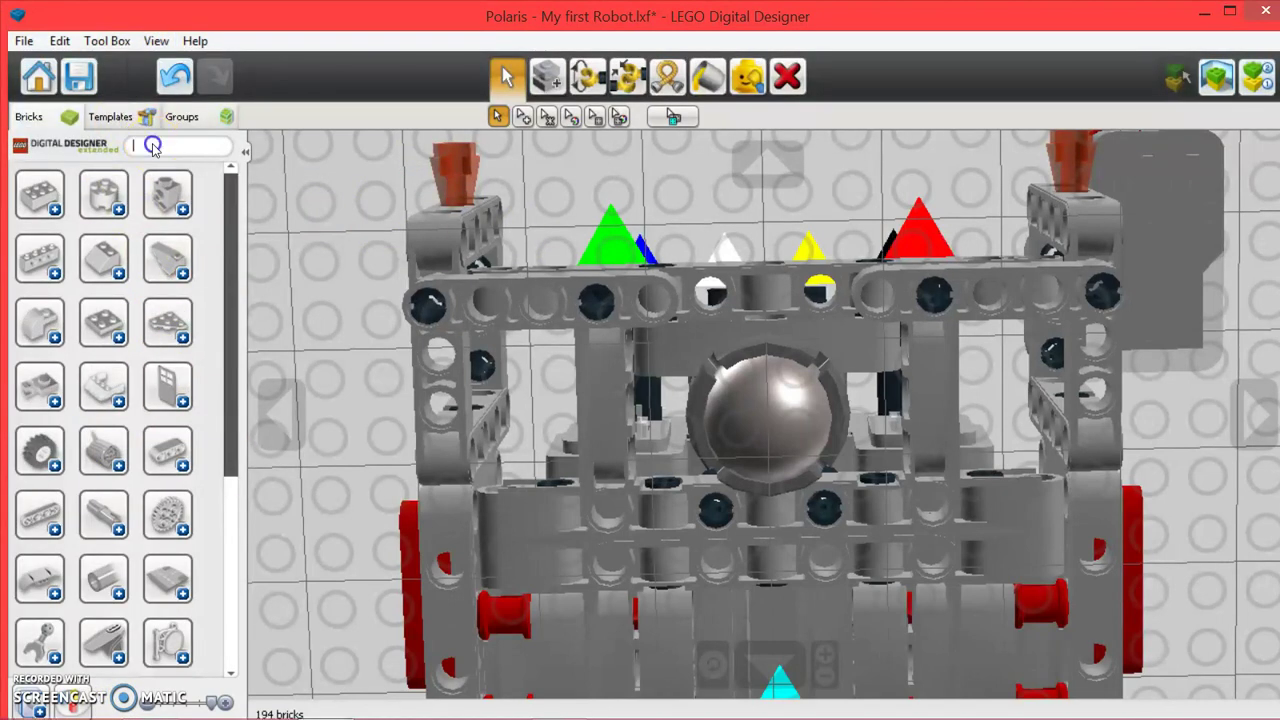
type("steel ball")
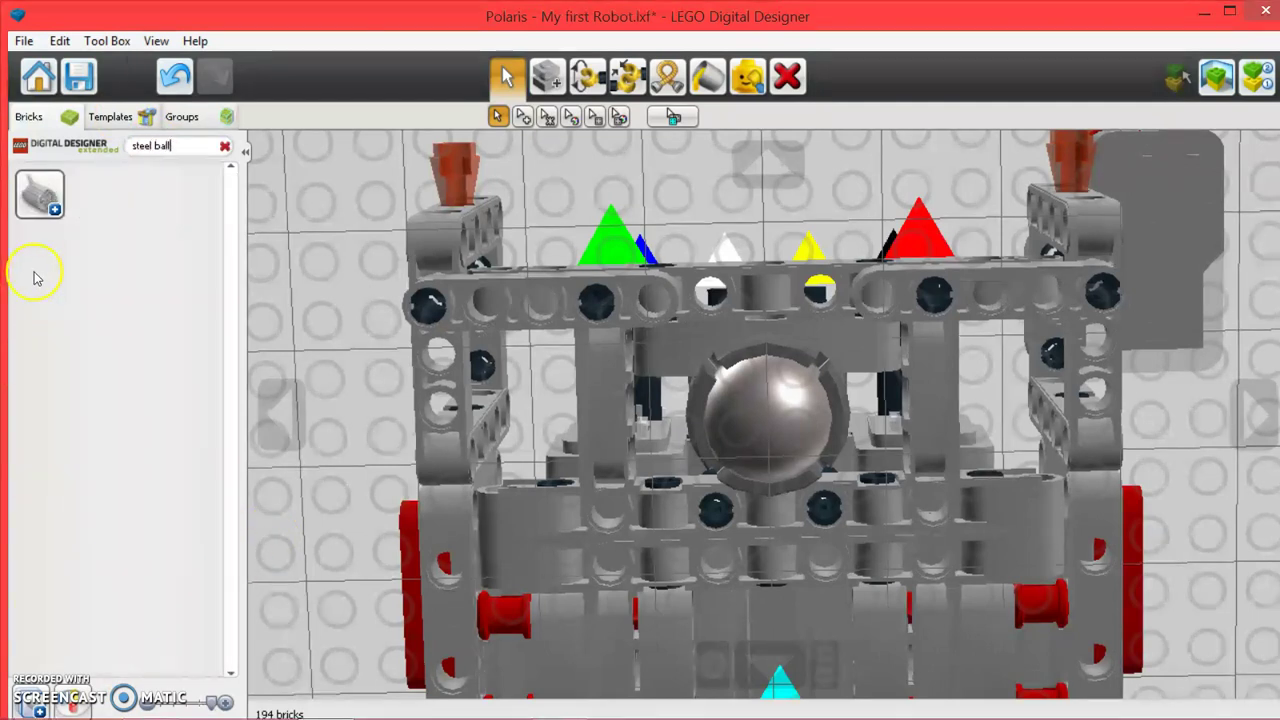
Place a test red steel ball beside the model, then delete it
left_click(117, 210)
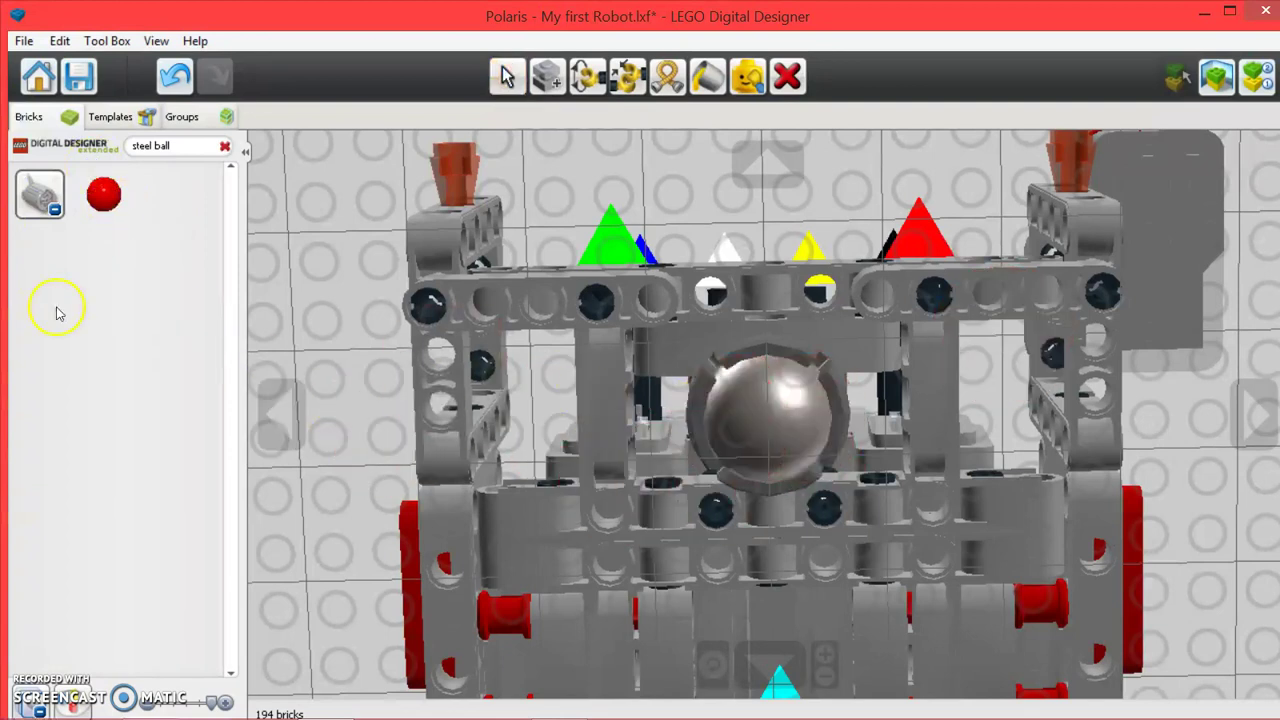
left_click(330, 340)
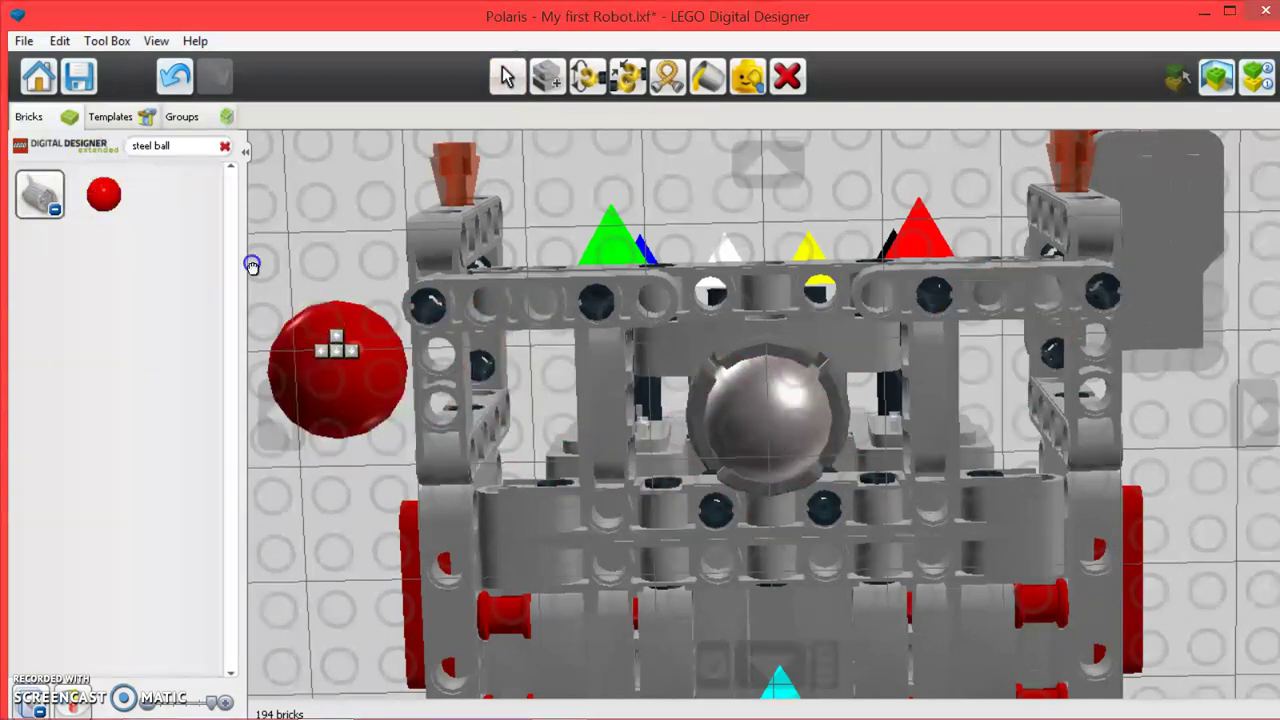
left_click(787, 76)
left_click(400, 394)
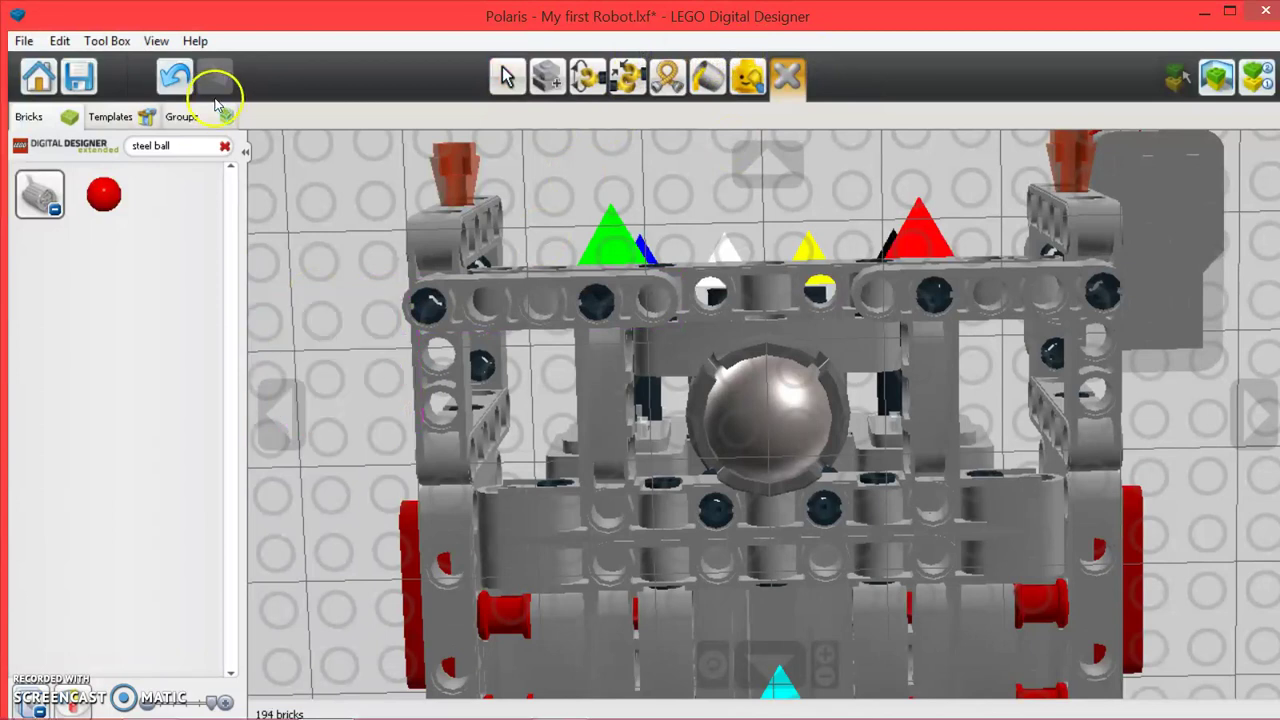
Switch back to the LEGO MINDSTORMS theme, then zoom and orbit to a rear three-quarter view
left_click(150, 41)
mouse_move(68, 137)
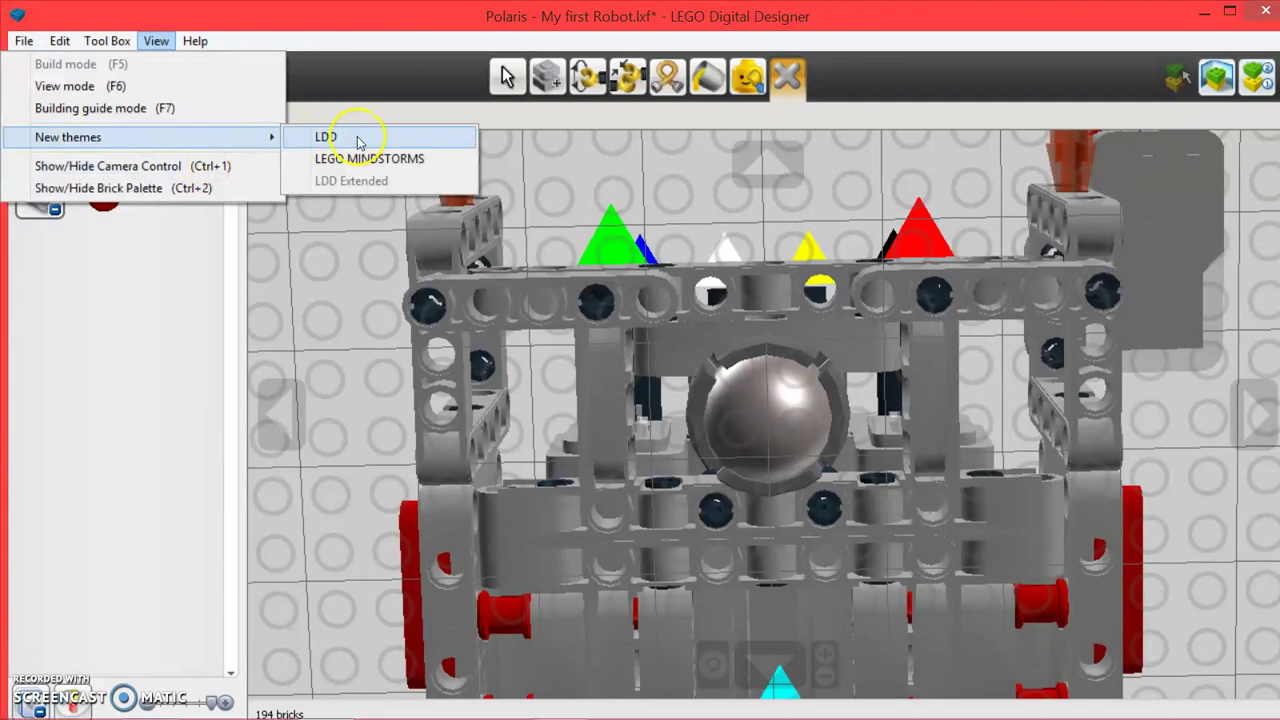
left_click(714, 200)
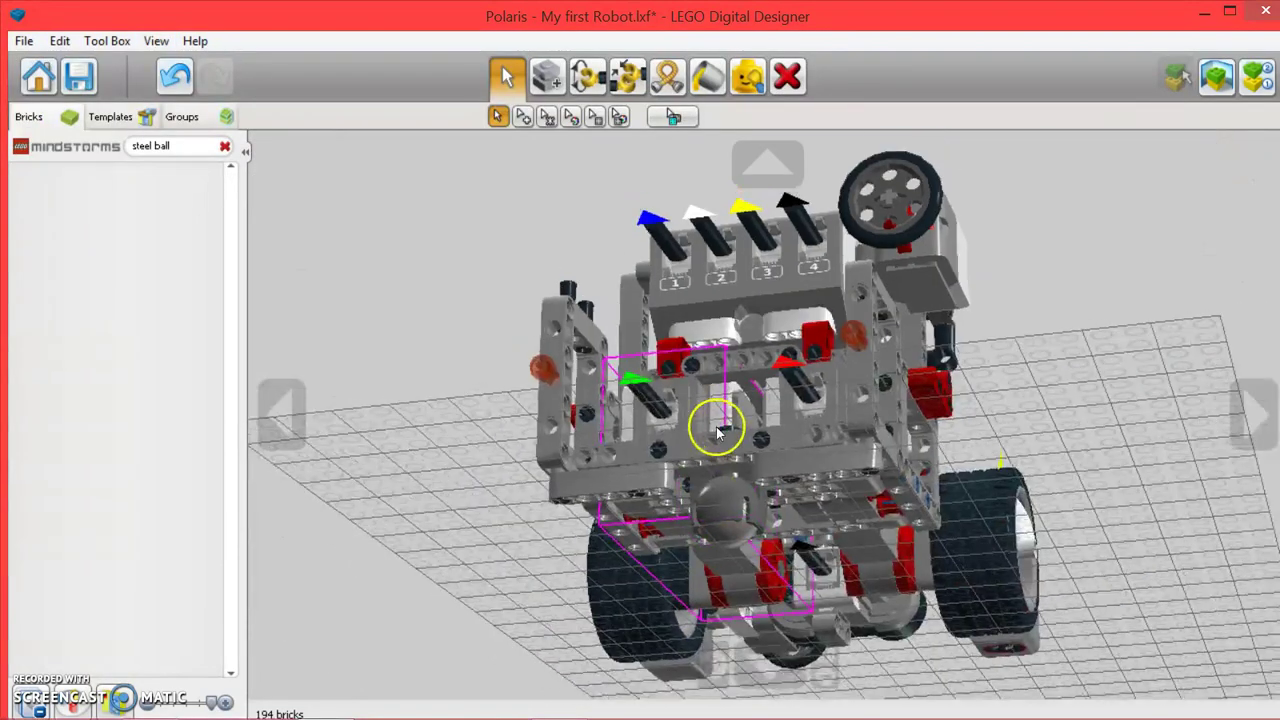
scroll(894, 469, "up", 1)
scroll(894, 480, "up", 3)
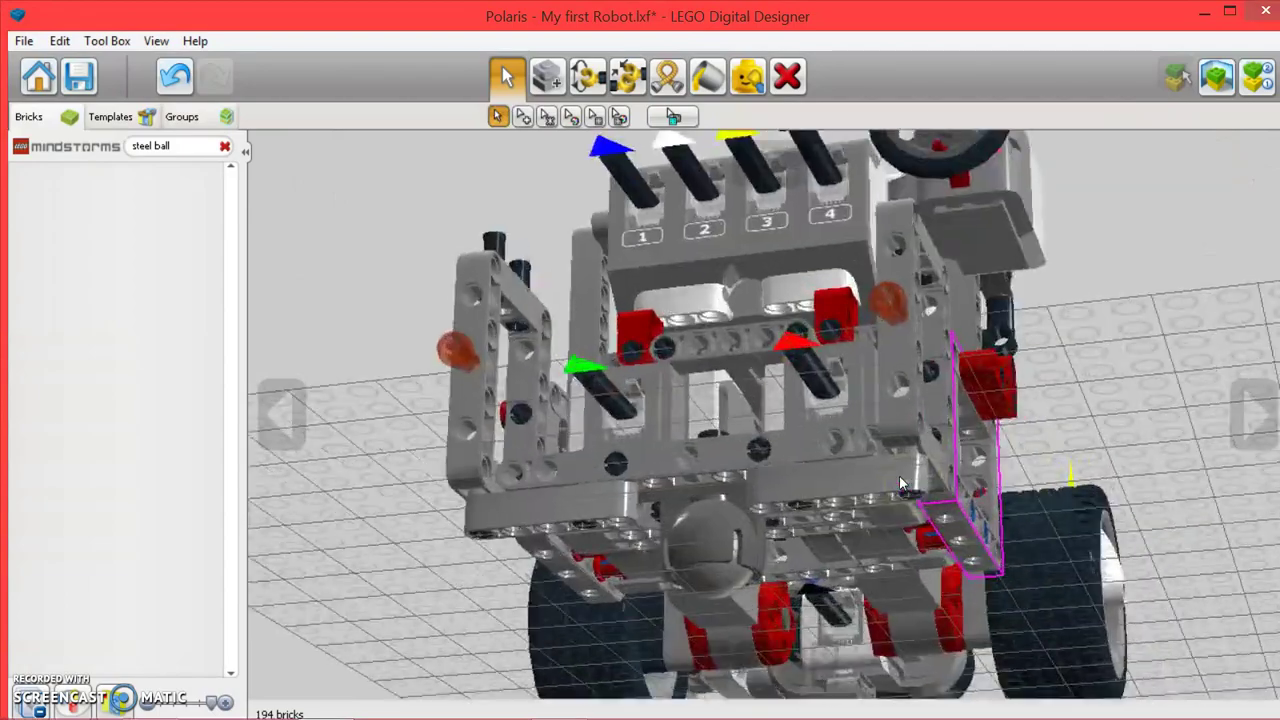
scroll(901, 484, "up", 1)
mouse_move(900, 483)
right_mouse_down()
mouse_move(986, 614)
mouse_move(751, 434)
mouse_move(545, 390)
mouse_move(737, 314)
right_mouse_up()
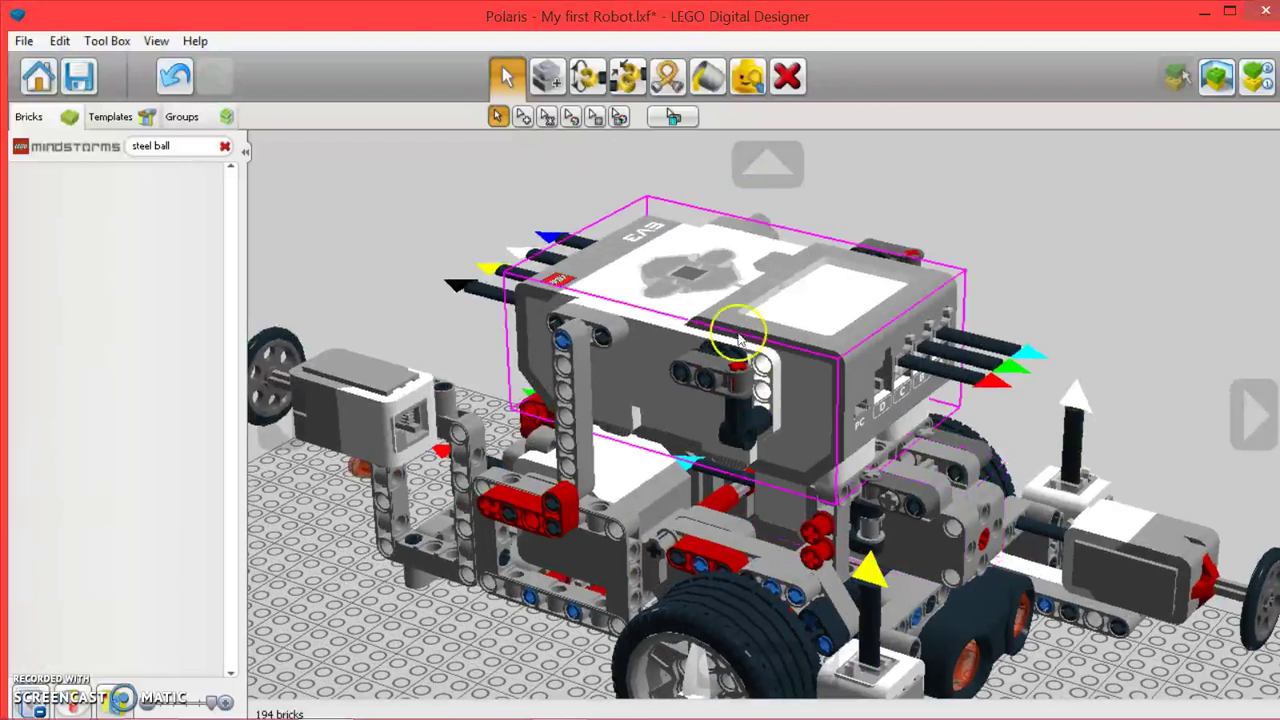
left_click(588, 76)
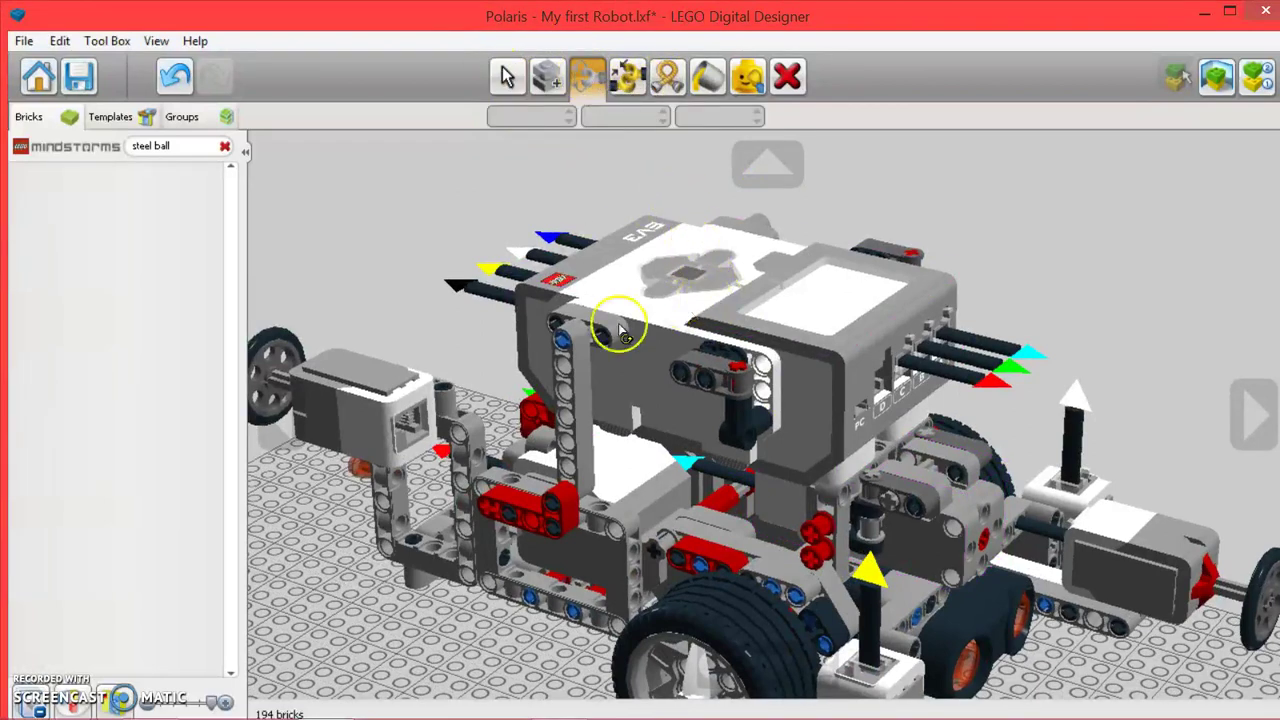
mouse_move(340, 655)
right_mouse_down()
mouse_move(737, 651)
mouse_move(729, 586)
right_mouse_up()
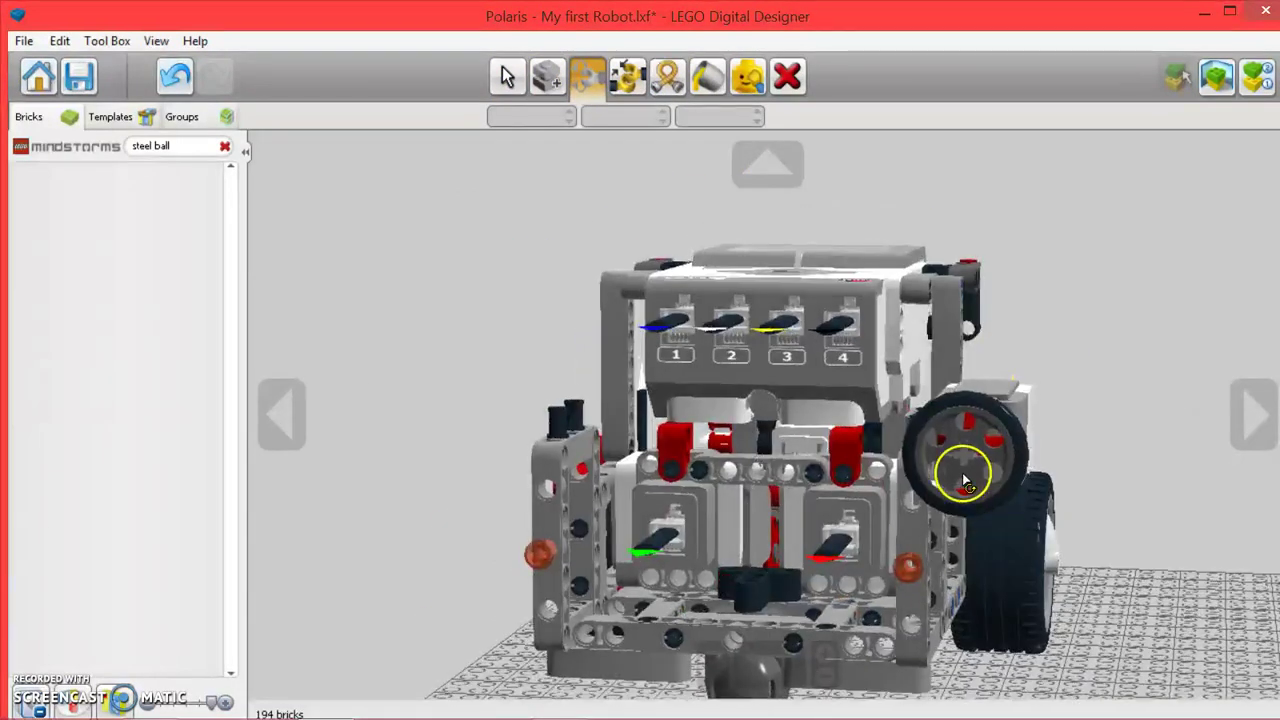
left_click(970, 442)
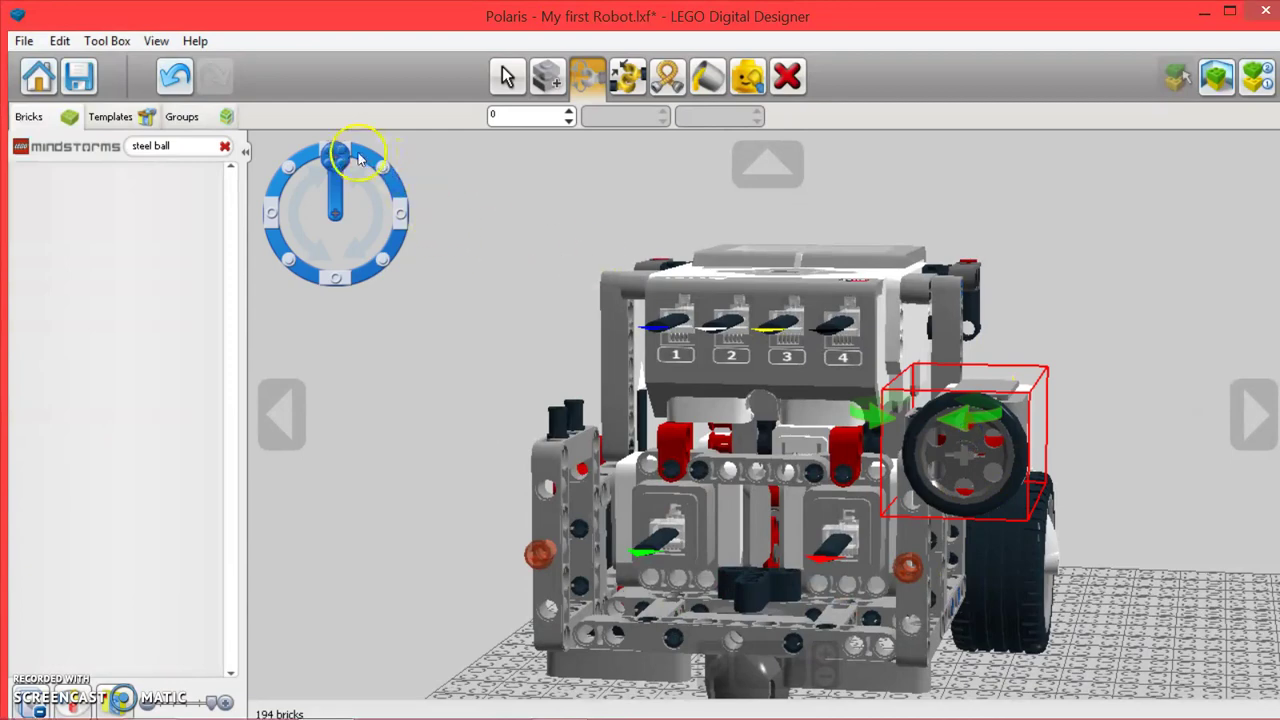
mouse_move(306, 165)
left_mouse_down()
mouse_move(286, 177)
mouse_move(334, 200)
mouse_move(423, 163)
mouse_move(359, 145)
mouse_move(380, 150)
mouse_move(429, 120)
mouse_move(457, 406)
mouse_move(234, 322)
mouse_move(390, 140)
mouse_move(305, 128)
left_mouse_up()
left_click(486, 194)
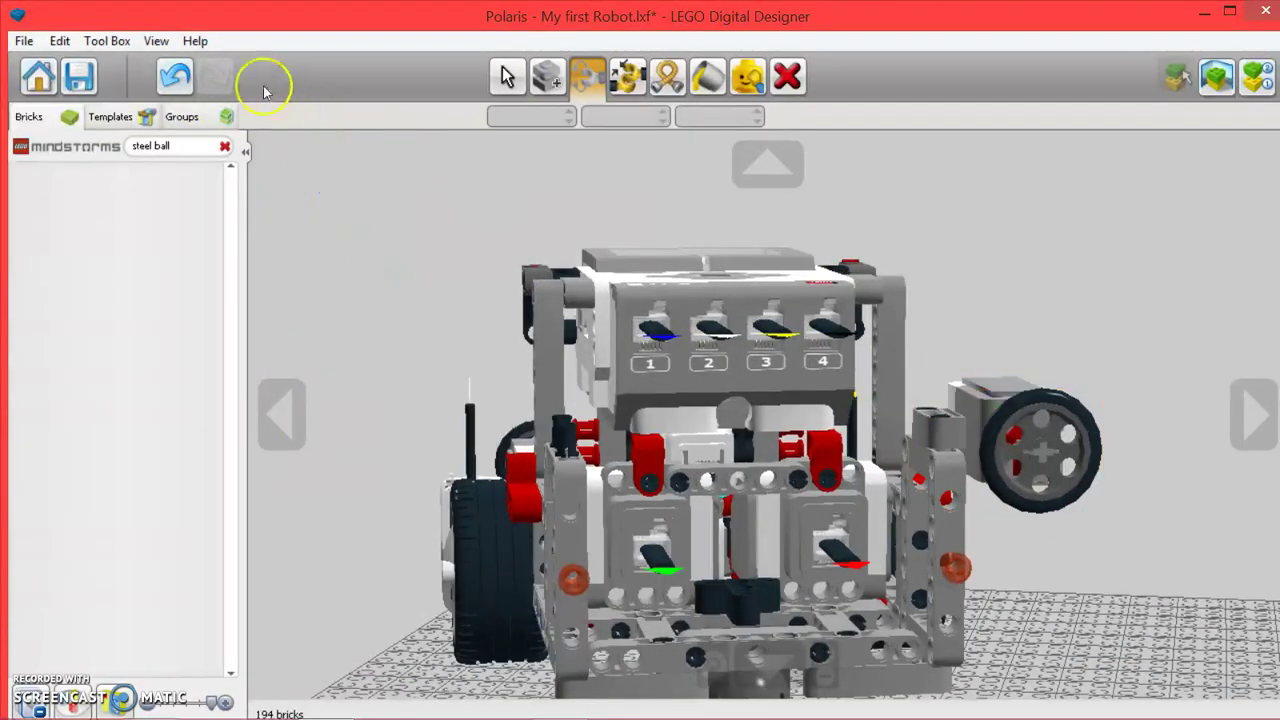
left_click(190, 92)
mouse_move(1237, 513)
right_mouse_down()
mouse_move(730, 520)
mouse_move(486, 449)
mouse_move(1114, 609)
mouse_move(1108, 680)
mouse_move(62, 226)
right_mouse_up()
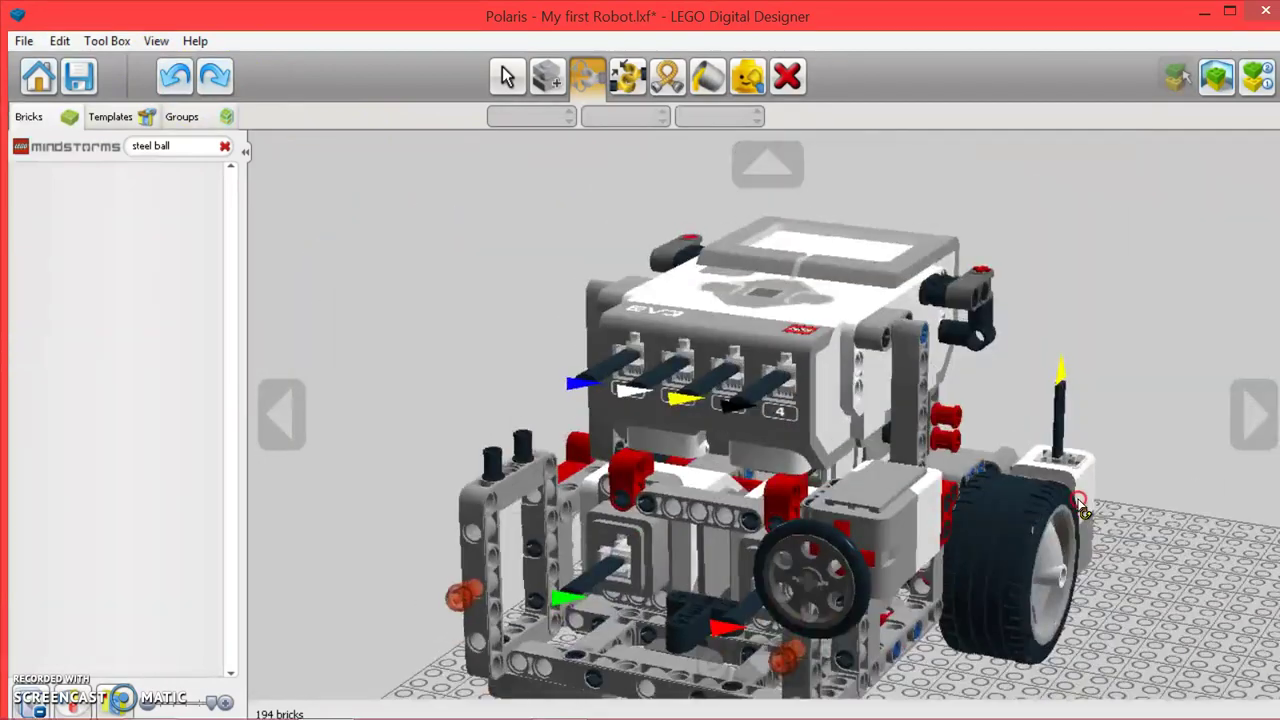
Clear the steel ball search and browse the palette's brick groups, including liftarms
left_click(222, 150)
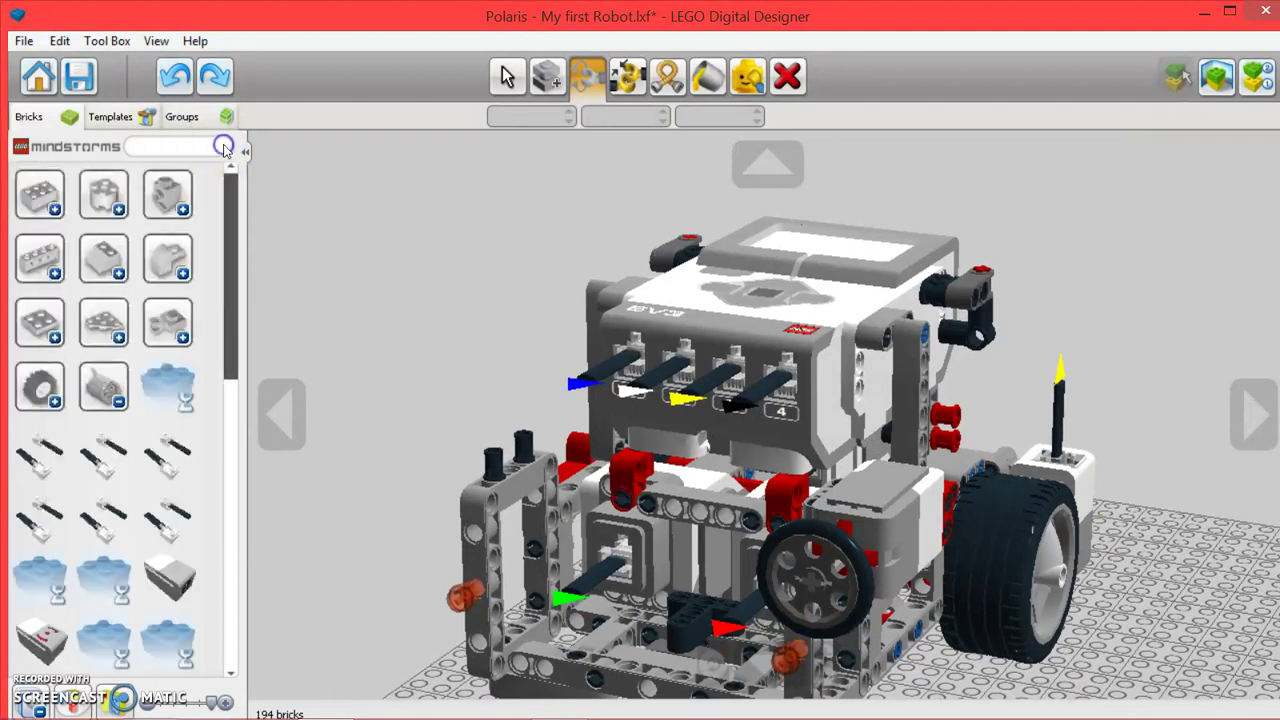
scroll(120, 380, "down", 2)
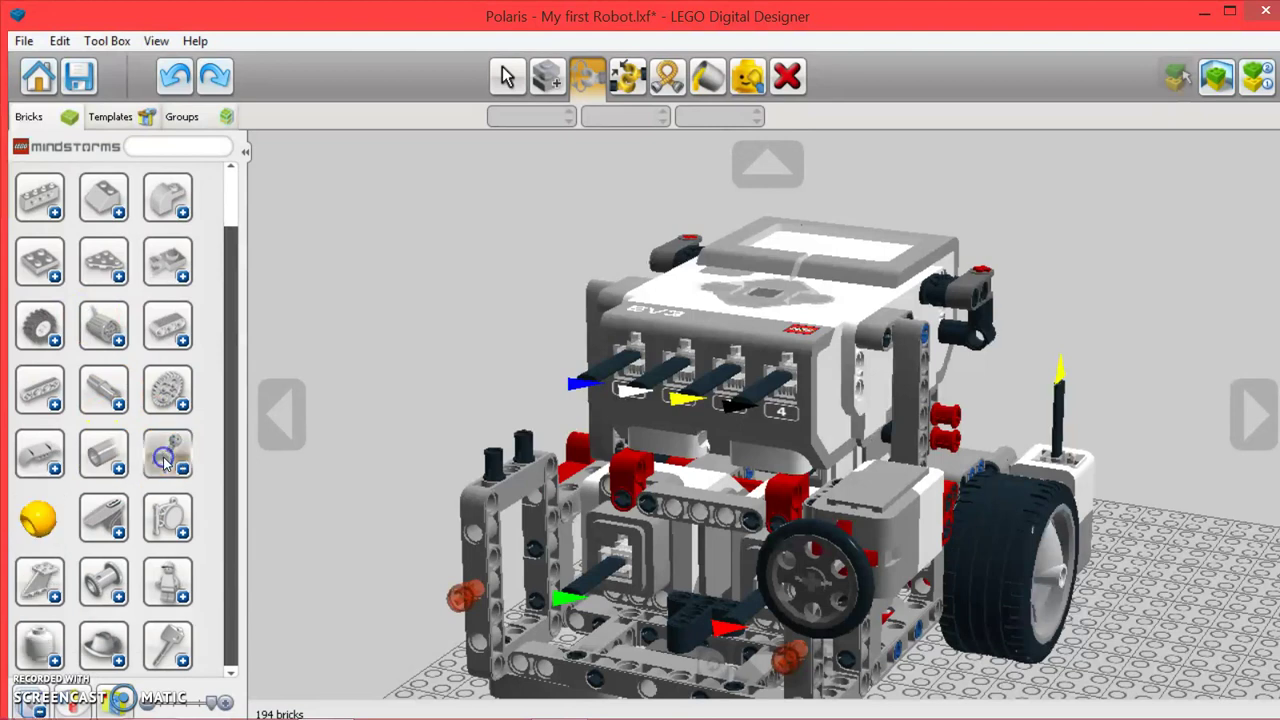
left_click(116, 410)
left_click(100, 398)
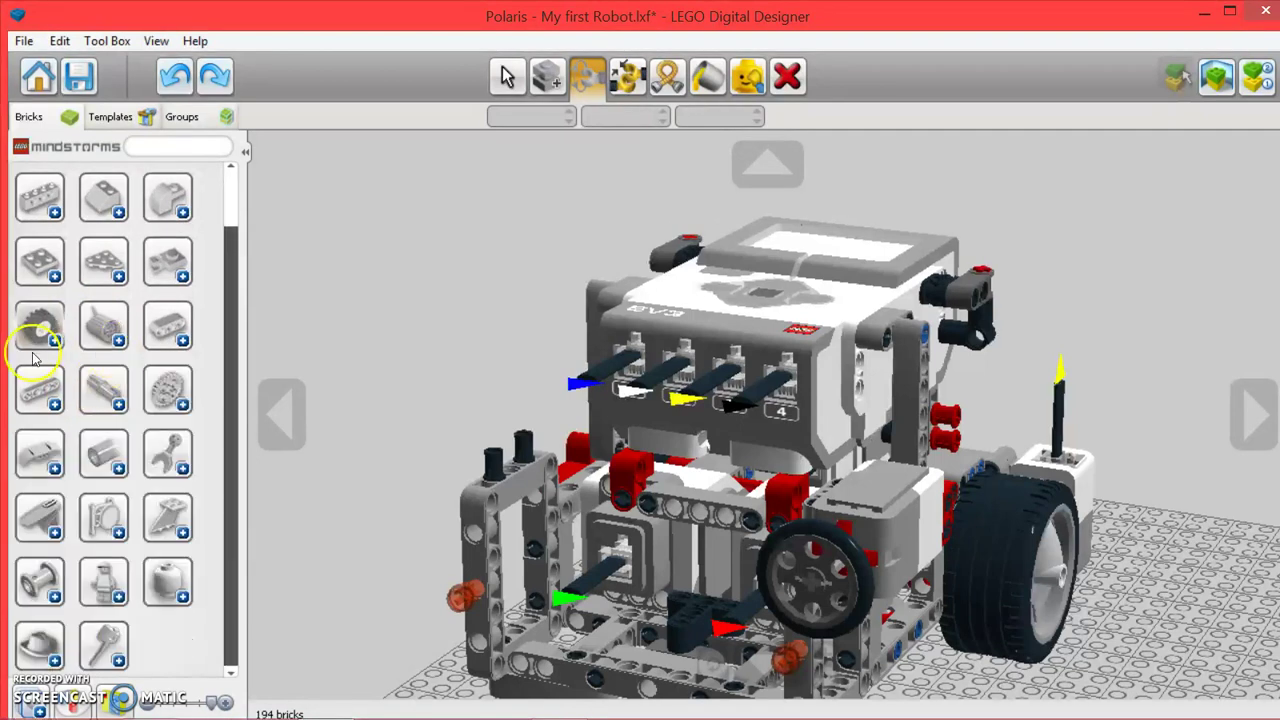
left_click(40, 390)
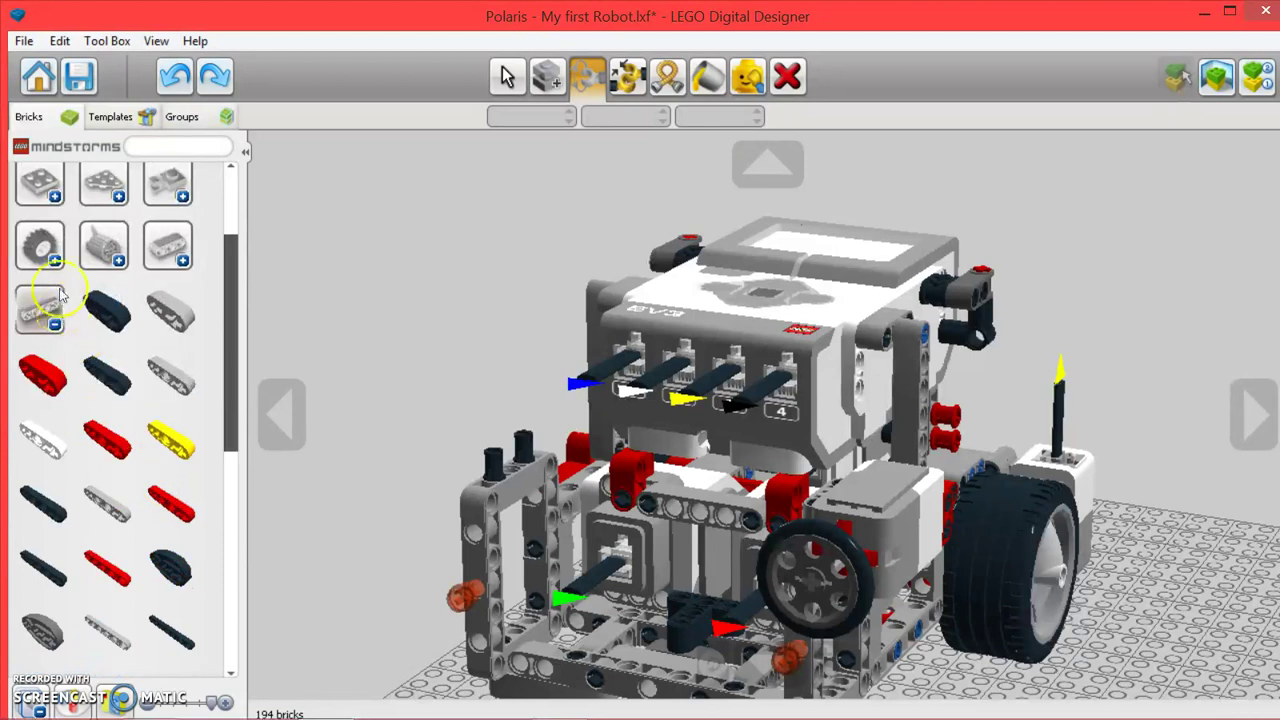
left_click(52, 305)
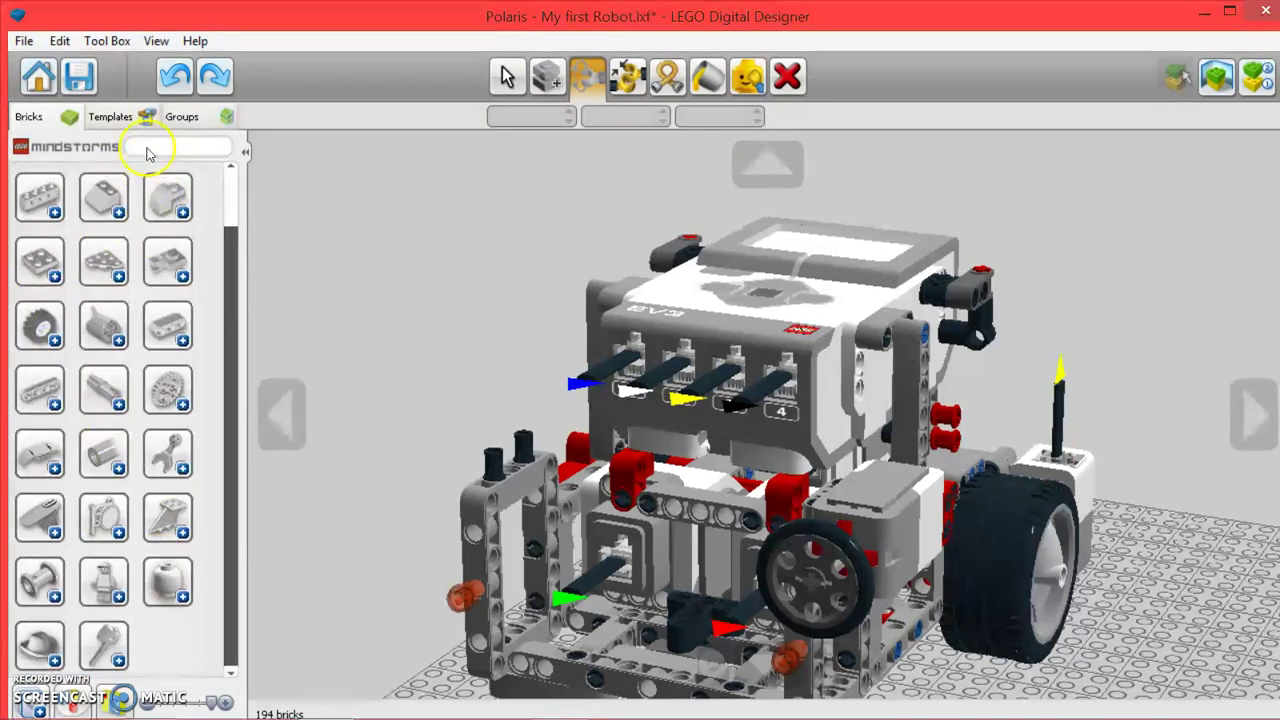
Search 'flex', expand the result and pick up the FLEX ROD 12M
type("flex")
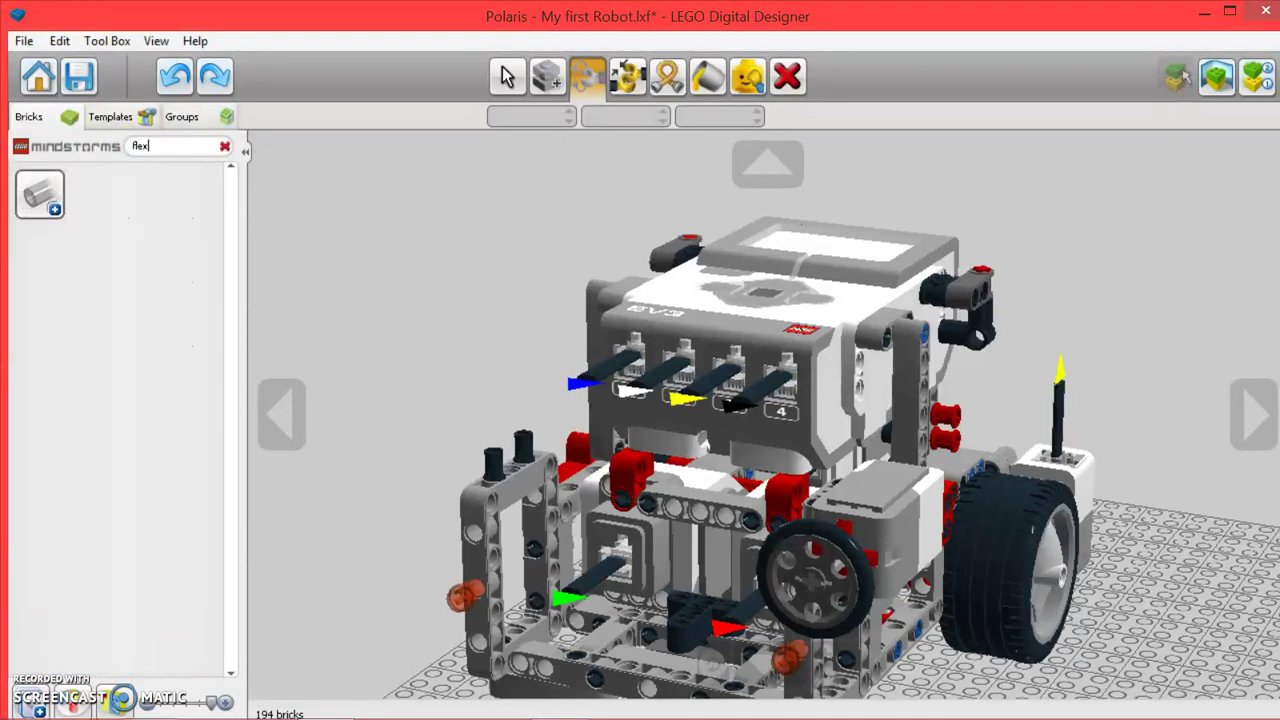
left_click(16, 194)
mouse_move(286, 323)
right_mouse_down()
mouse_move(429, 194)
mouse_move(486, 229)
mouse_move(180, 352)
right_mouse_up()
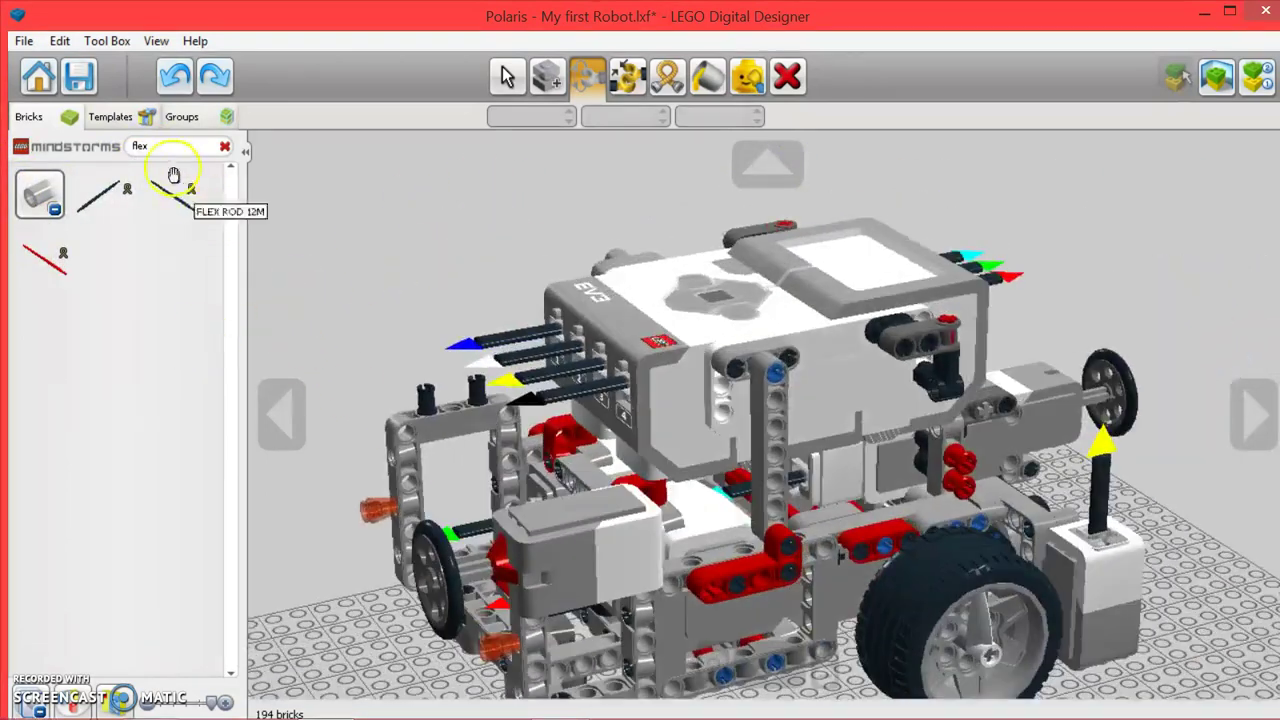
left_click(112, 195)
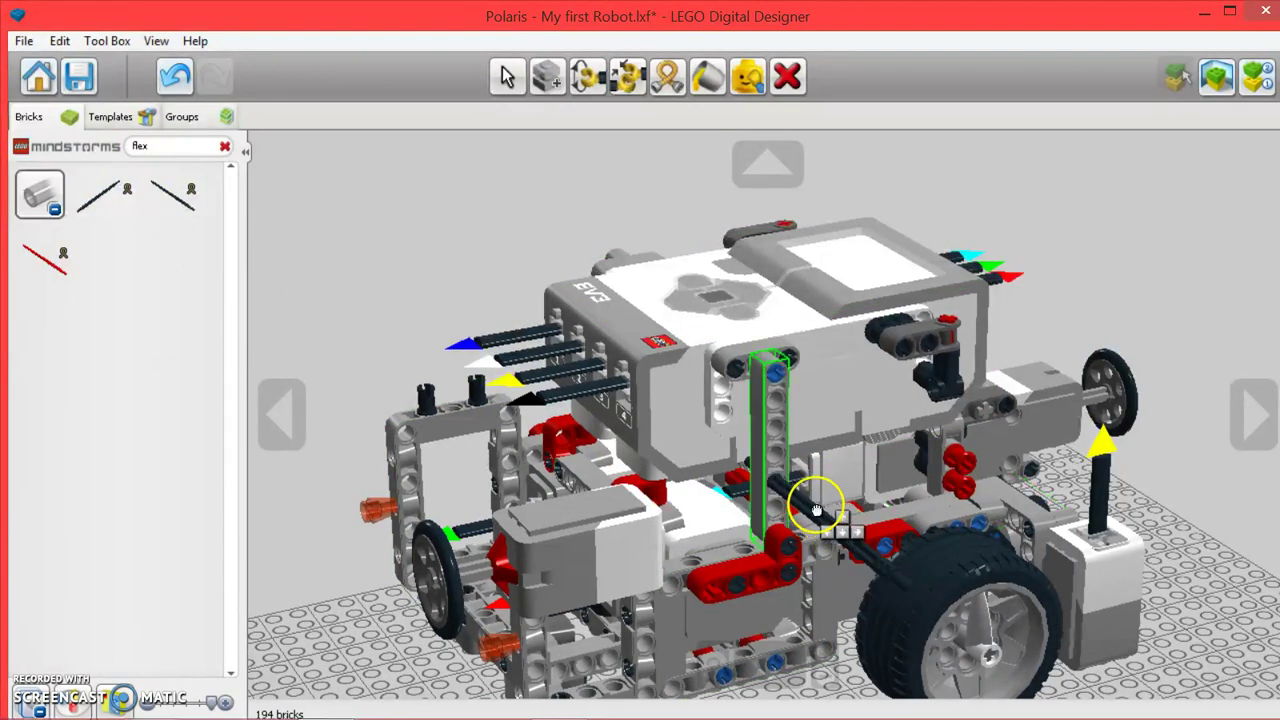
left_click(811, 505)
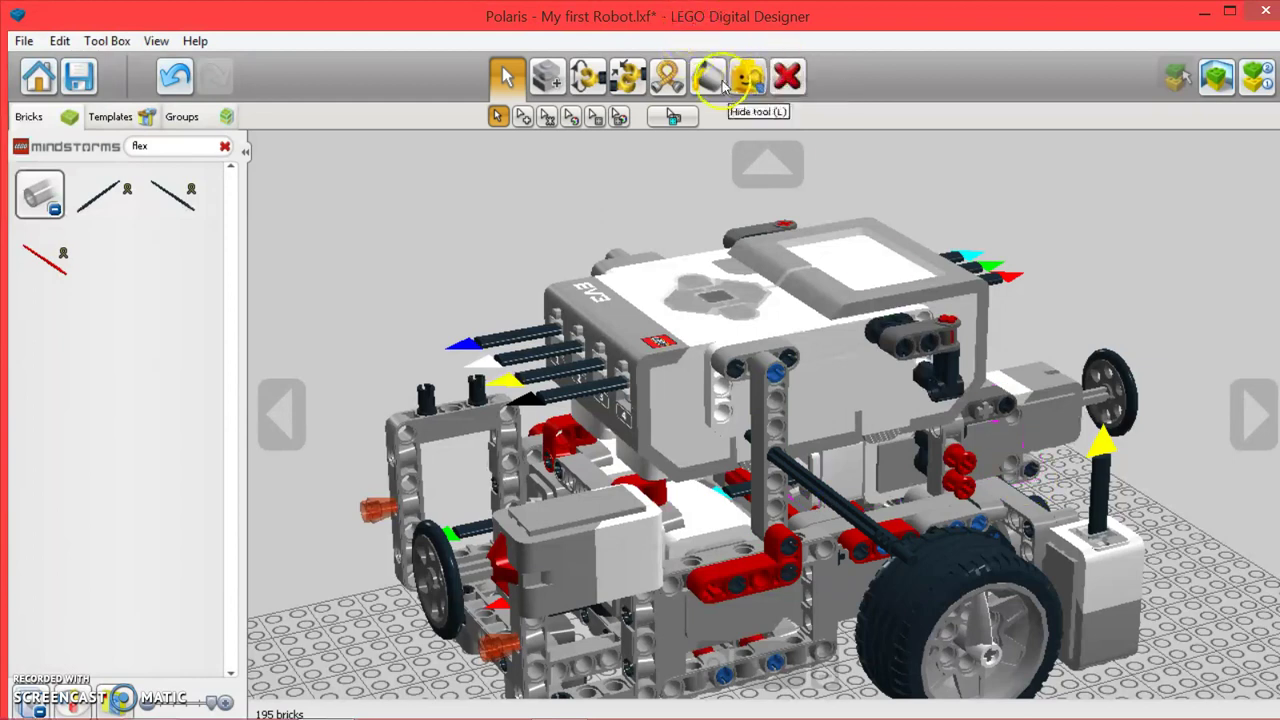
left_click(667, 76)
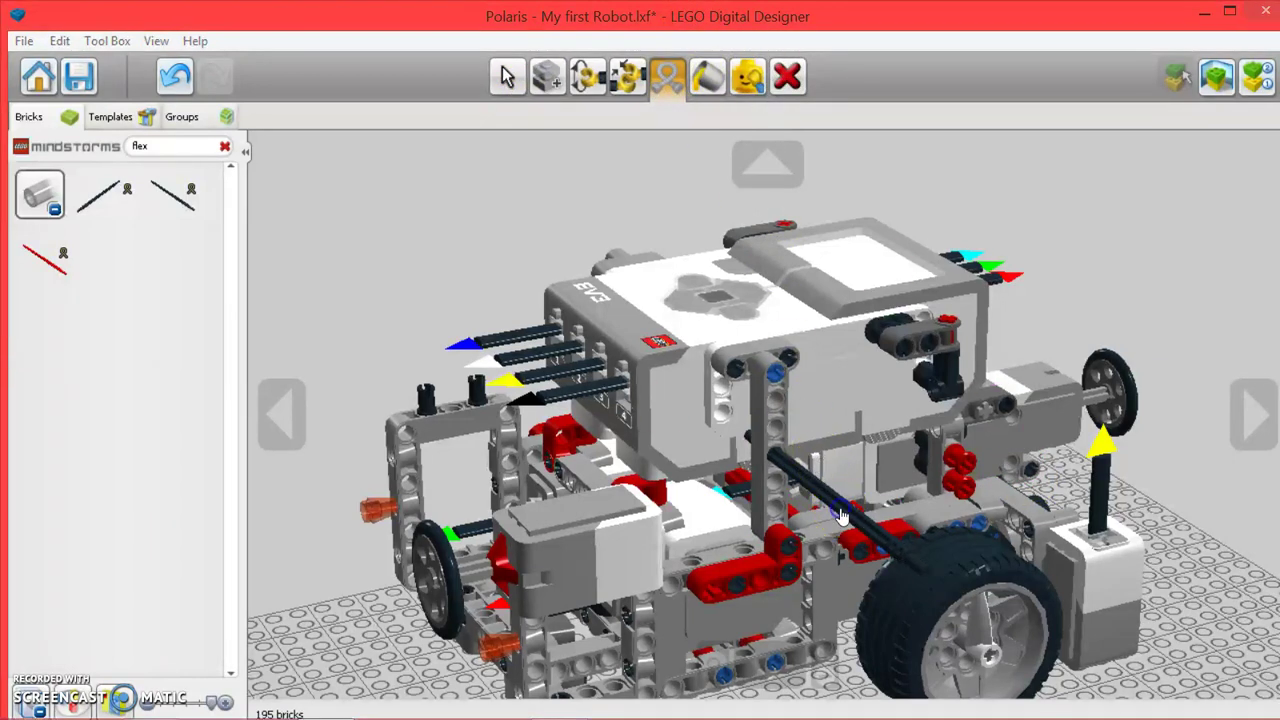
mouse_move(841, 515)
left_mouse_down()
mouse_move(845, 263)
mouse_move(812, 645)
left_mouse_up()
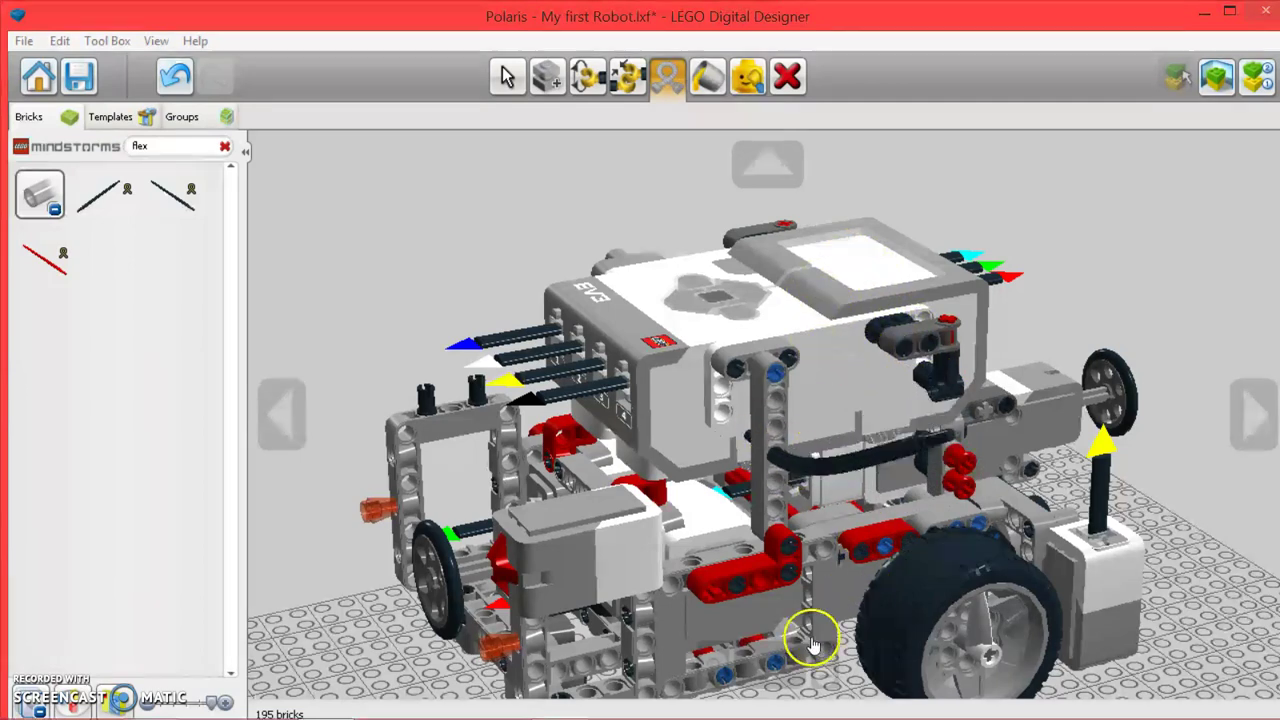
mouse_move(812, 645)
left_mouse_down()
mouse_move(641, 180)
mouse_move(745, 95)
left_mouse_up()
mouse_move(630, 75)
left_mouse_down()
mouse_move(780, 93)
mouse_move(752, 147)
left_mouse_up()
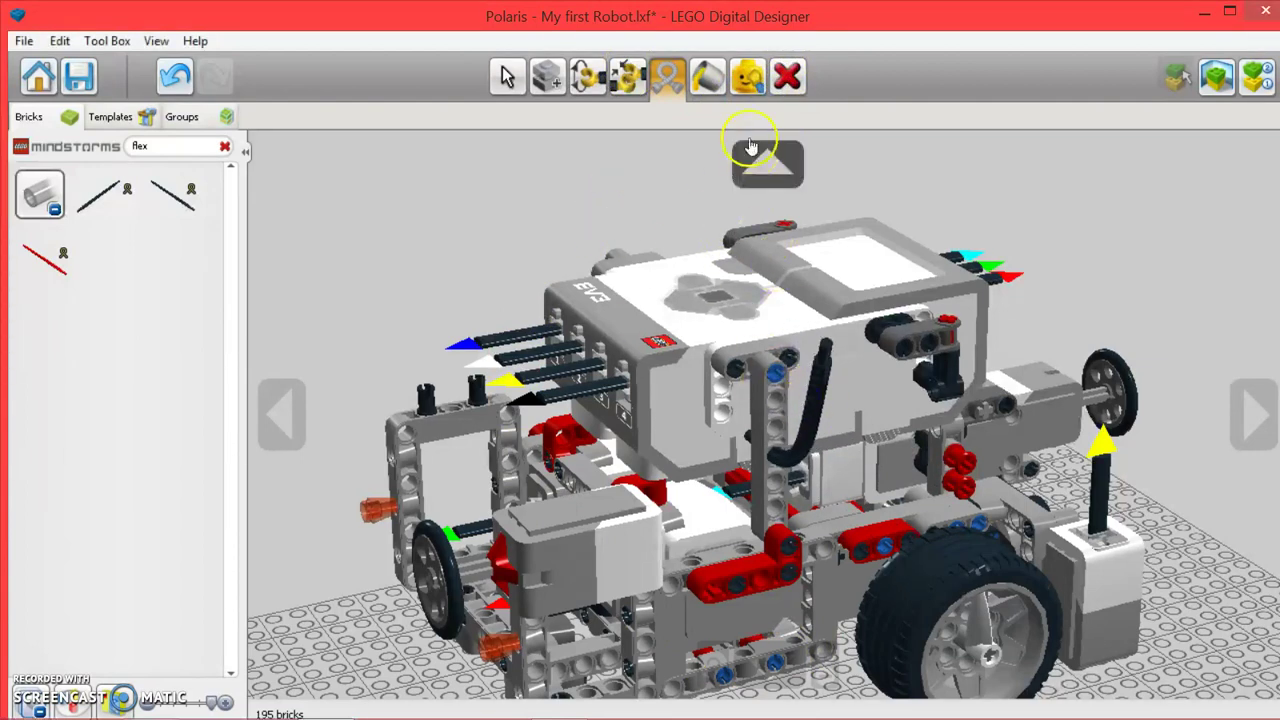
left_click(787, 76)
left_click(823, 380)
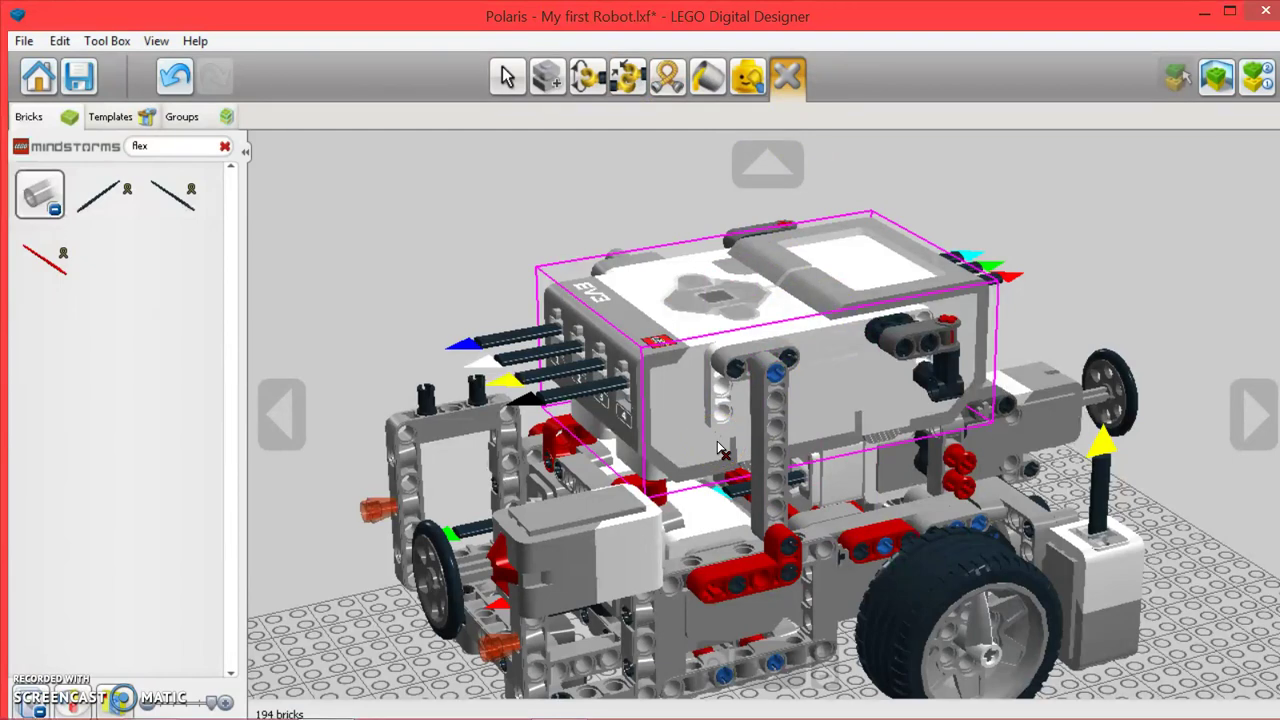
left_click(1001, 173)
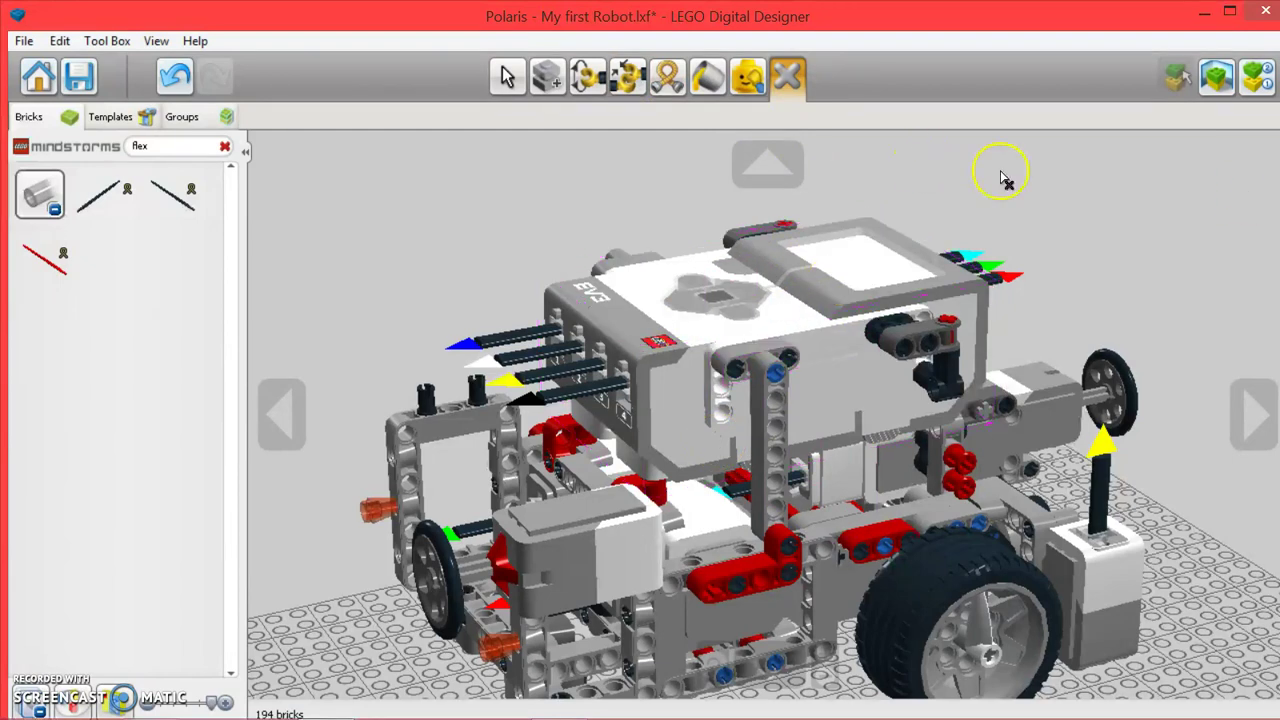
left_click(665, 77)
left_click(748, 76)
left_click(768, 166)
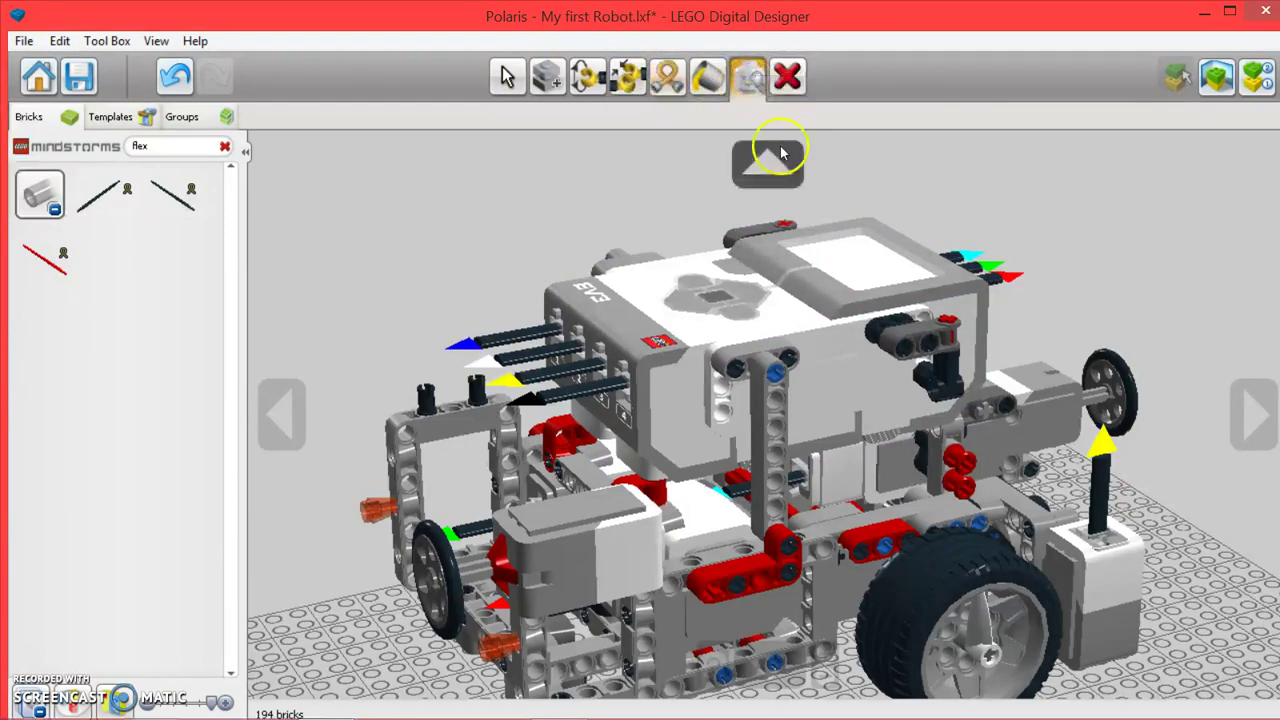
right_click_drag(768, 175, 410, 685)
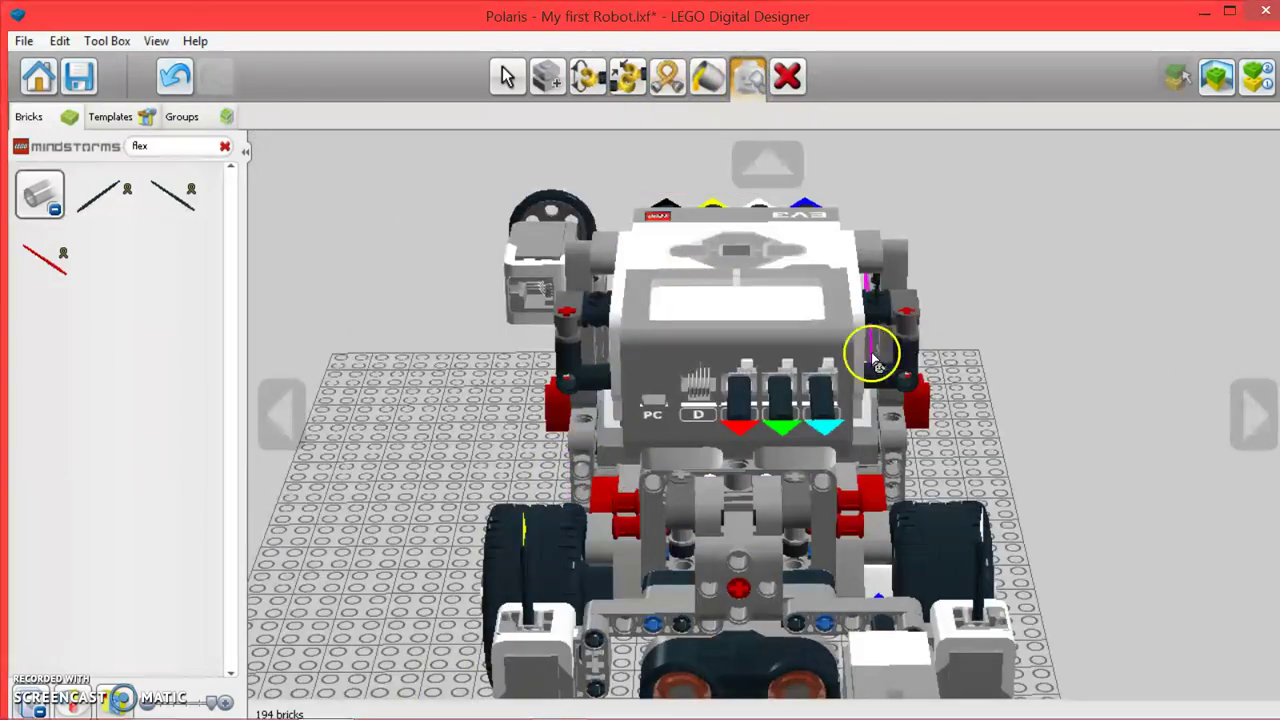
right_click_drag(871, 357, 748, 308)
left_click(748, 308)
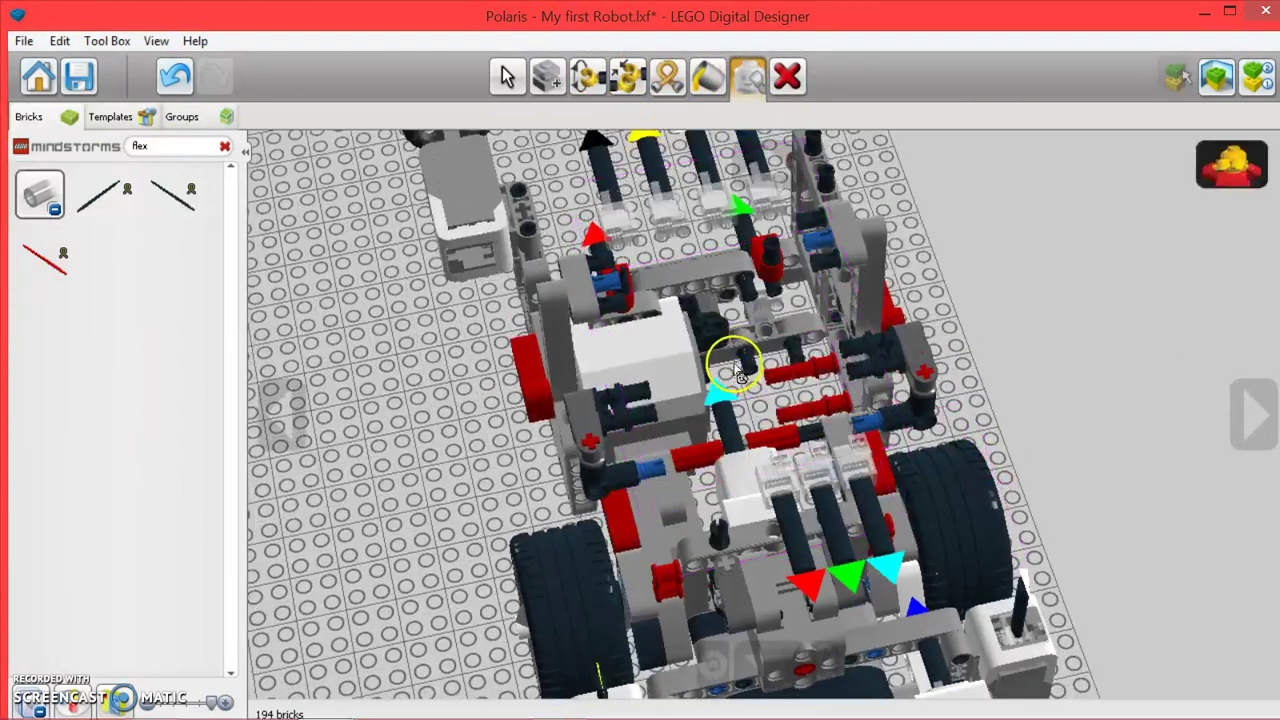
left_click(732, 301)
left_click(714, 329)
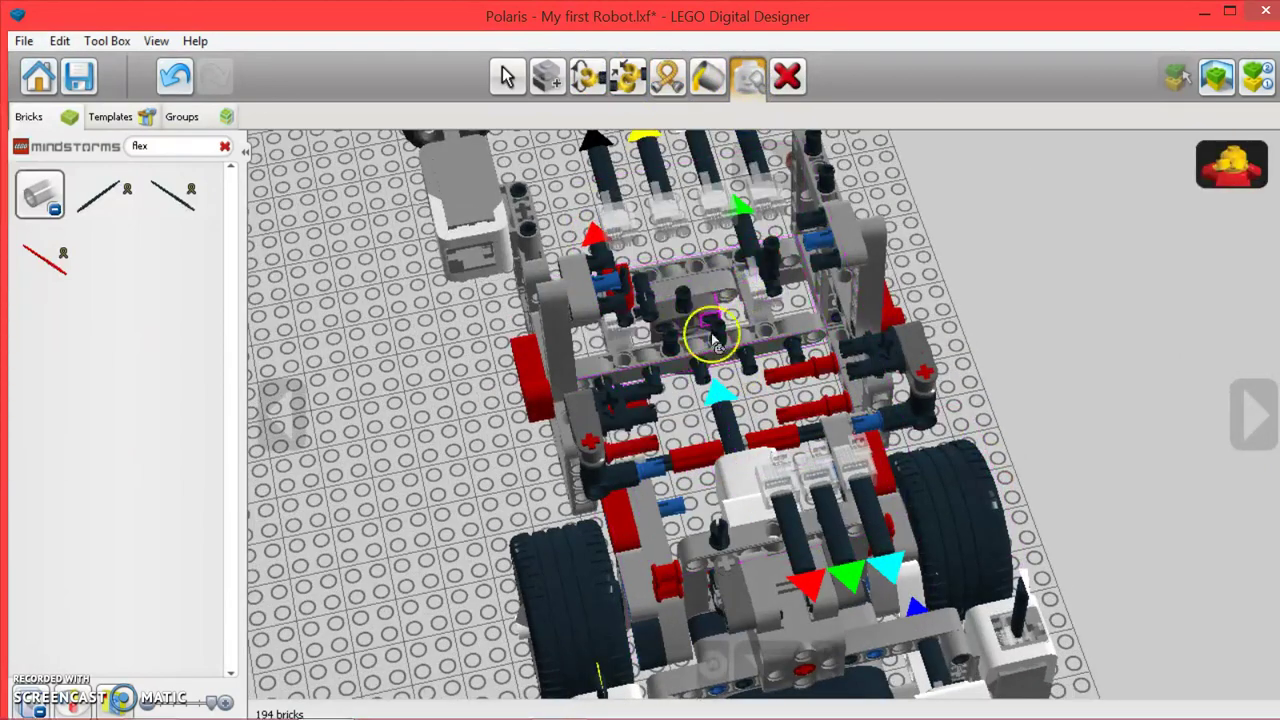
left_click(735, 500)
left_click(820, 470)
left_click(680, 275)
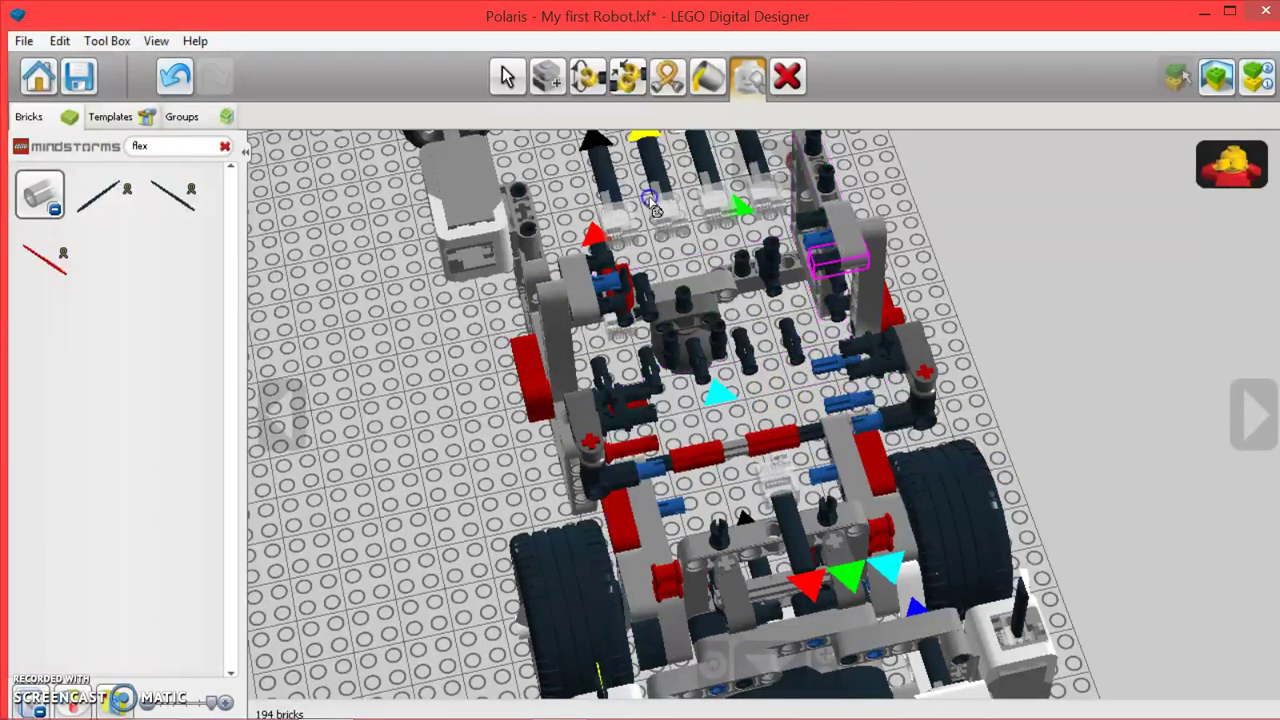
left_click(457, 209)
left_click(529, 286)
left_click(1240, 145)
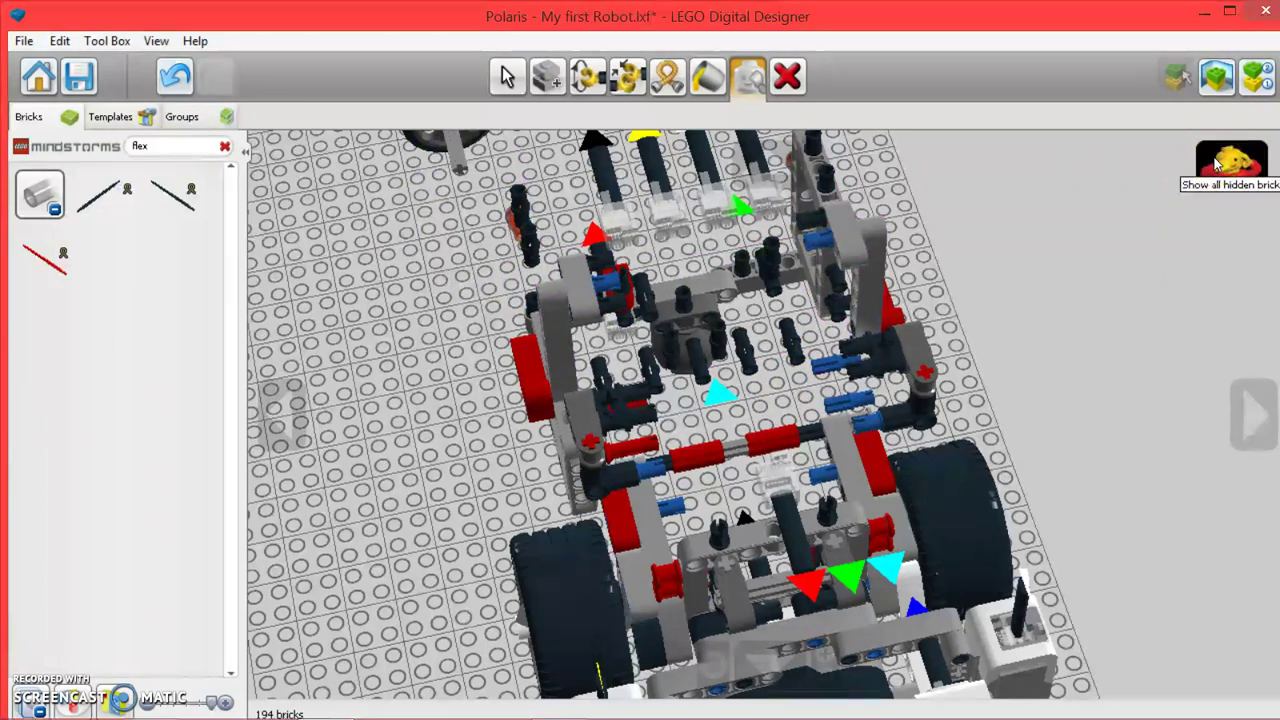
left_click(1218, 162)
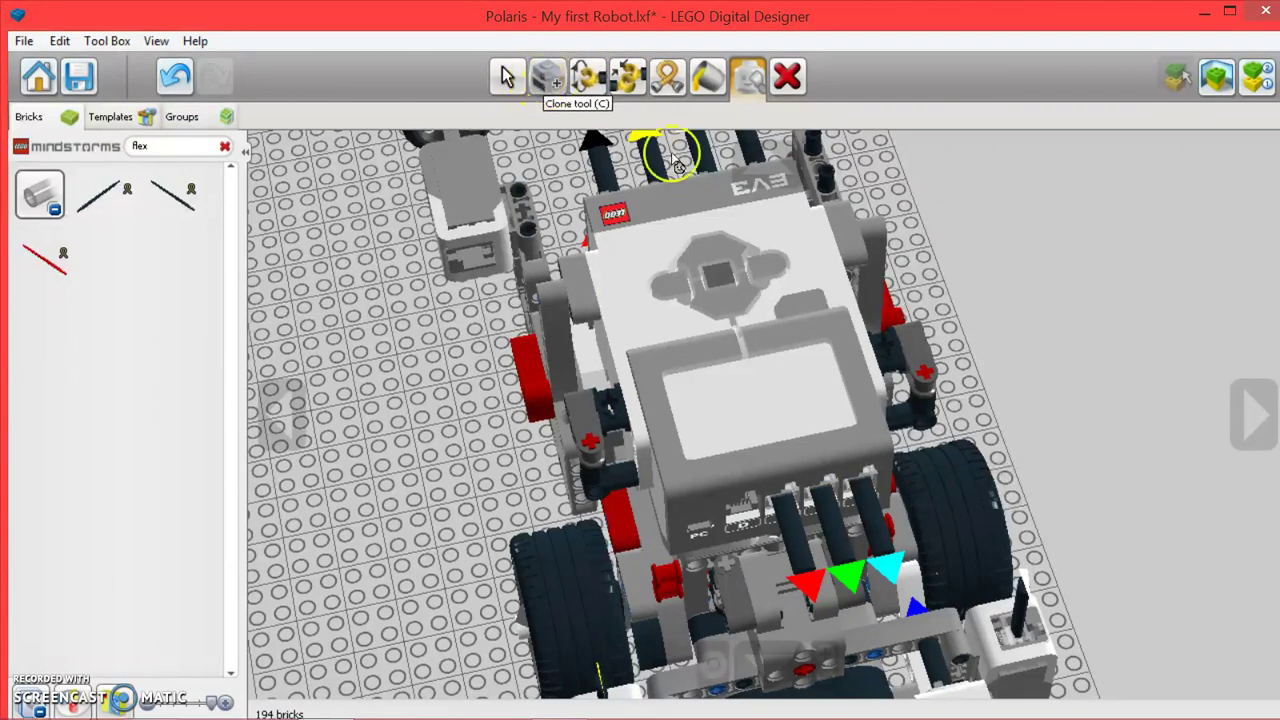
Unhide parts and drop a clone of the EV3 brick onto the baseplate
right_click_drag(1049, 334, 760, 250)
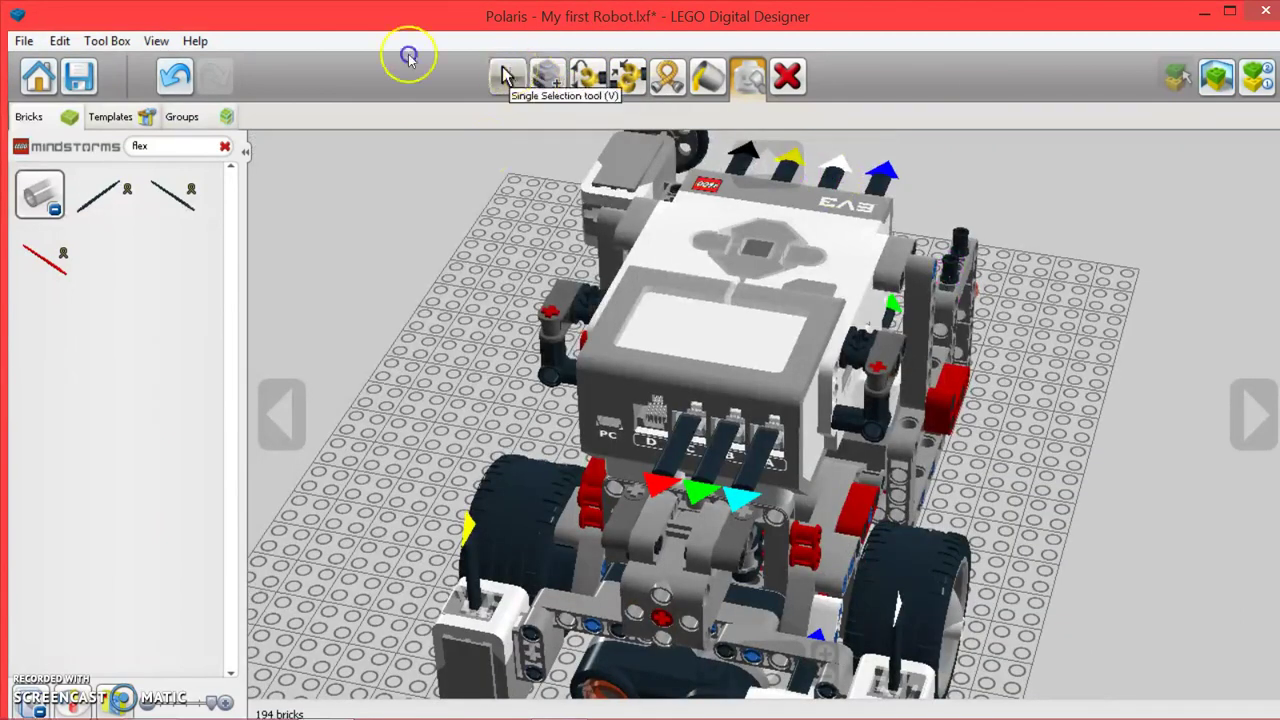
left_click(505, 76)
left_click(547, 76)
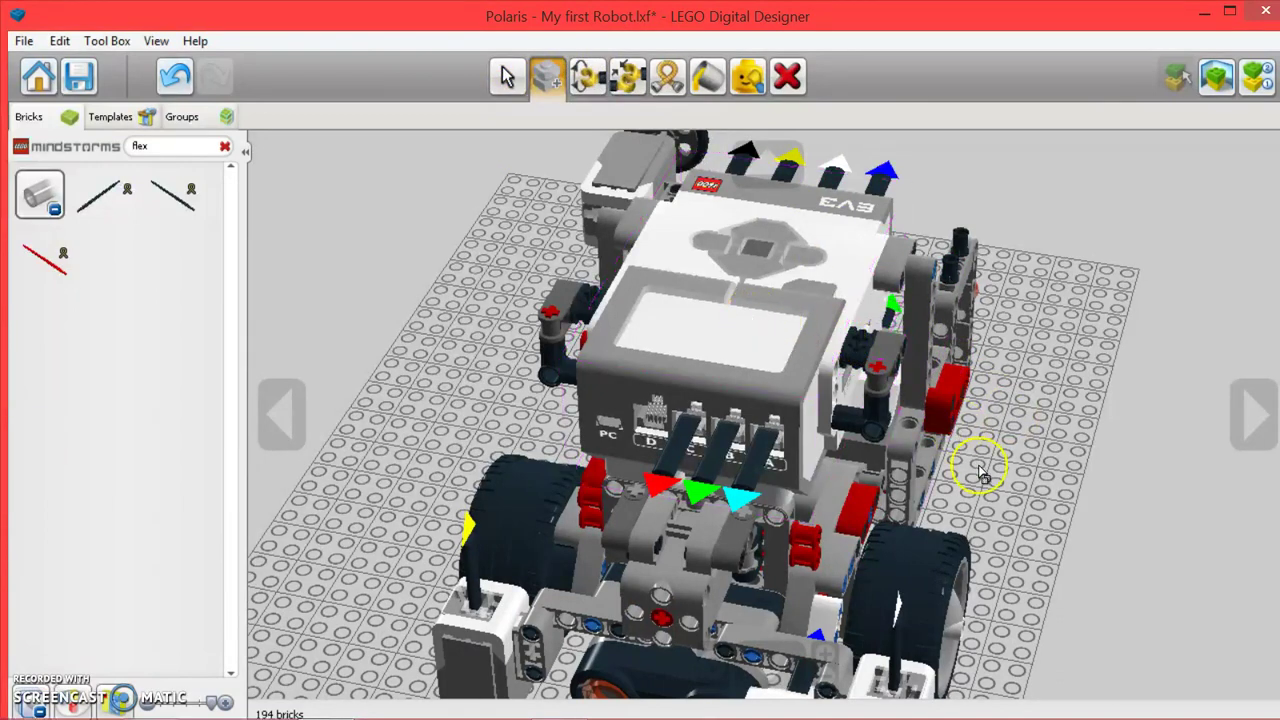
right_click_drag(977, 463, 800, 397)
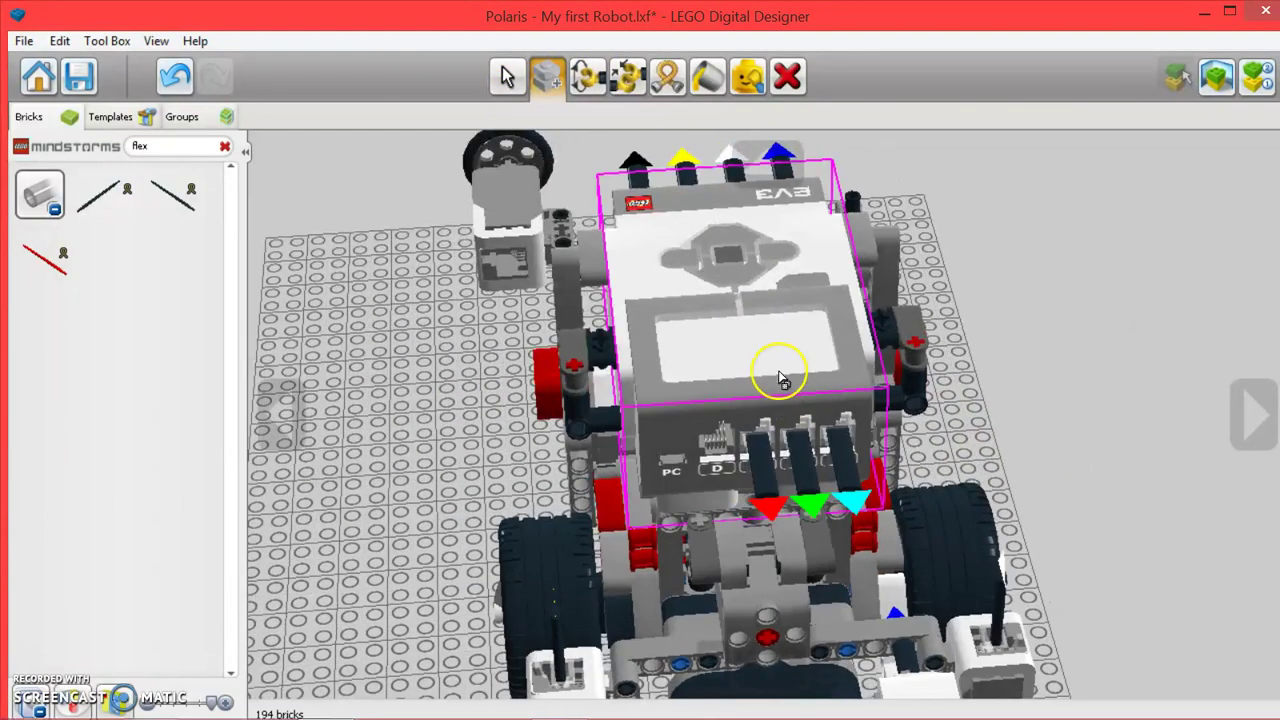
left_click(771, 372)
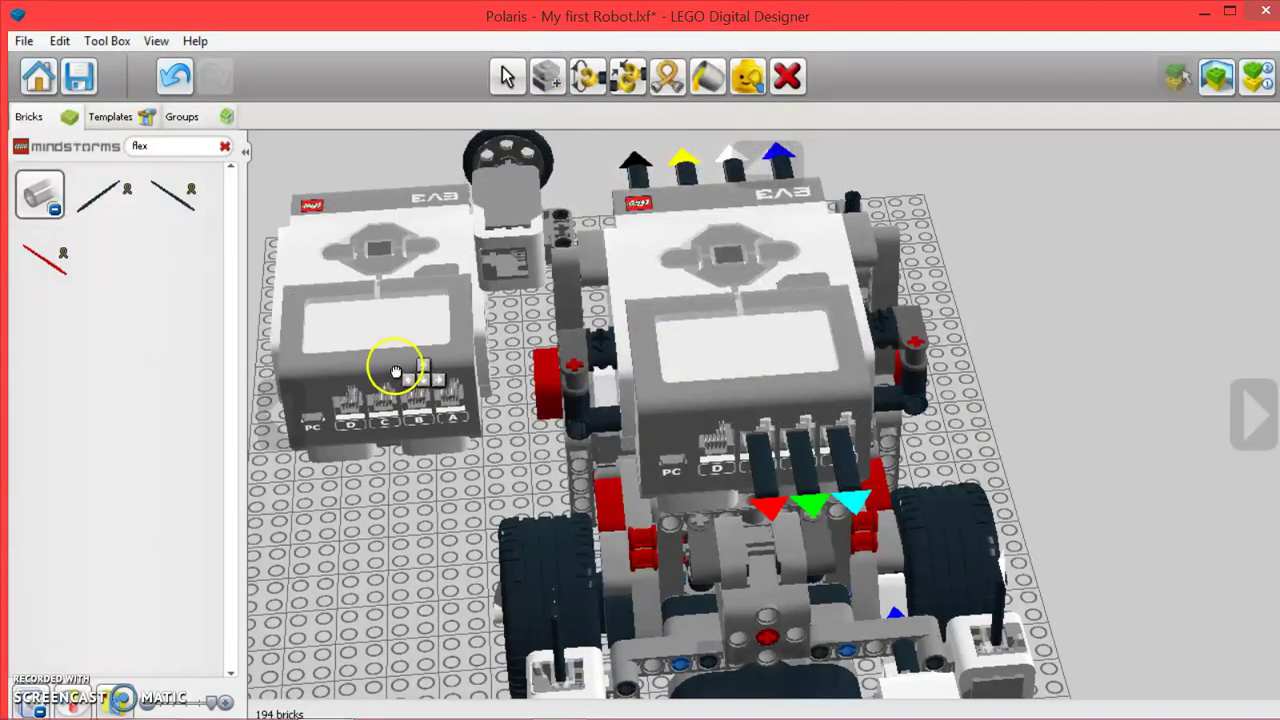
left_click(388, 408)
Delete the cloned EV3 brick and return to the Select tool
left_click(787, 76)
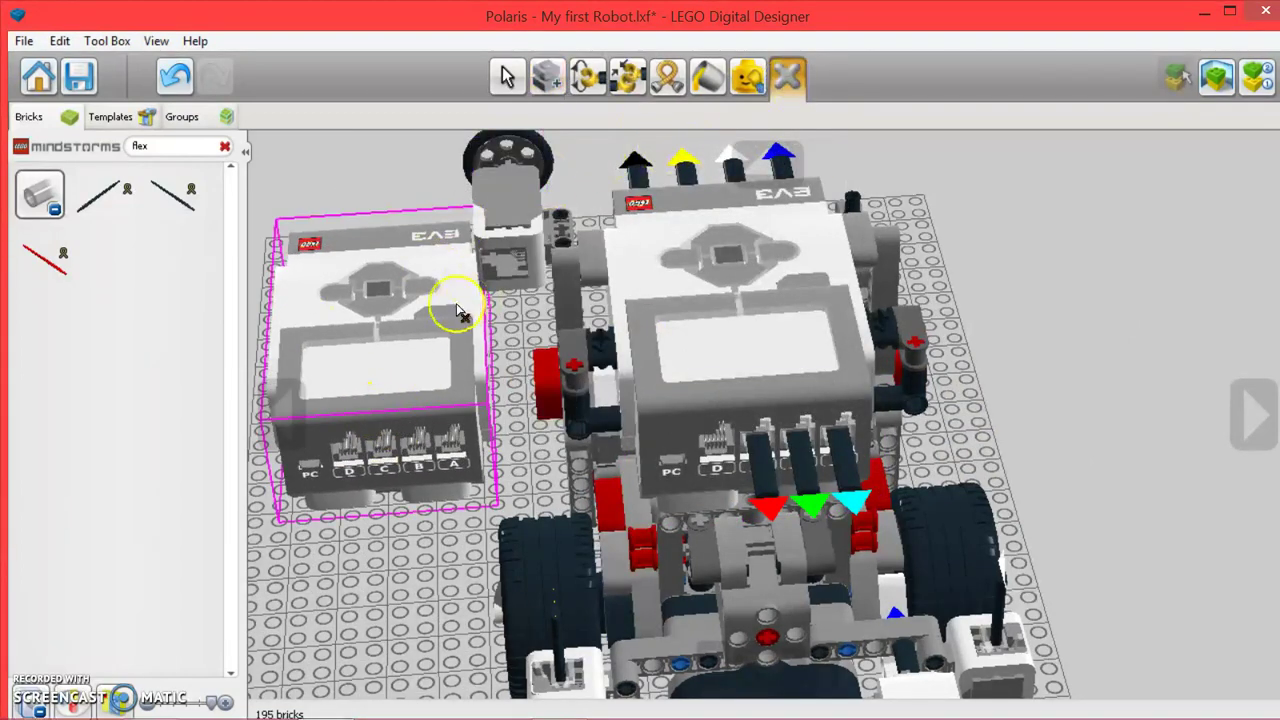
left_click(445, 333)
left_click(507, 77)
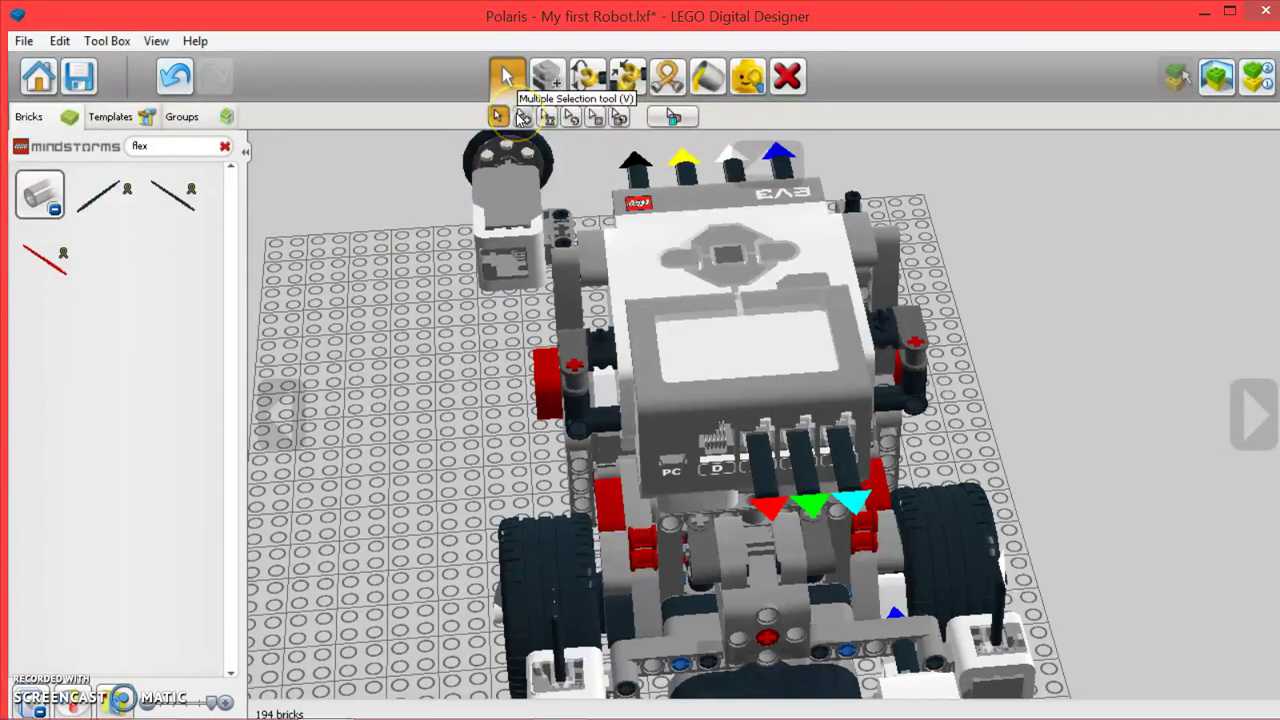
Multi-select the EV3 brick with its beam, sensor, connector, motor and red piece, then reseat the group
left_click(523, 117)
left_click_drag(414, 343, 520, 228)
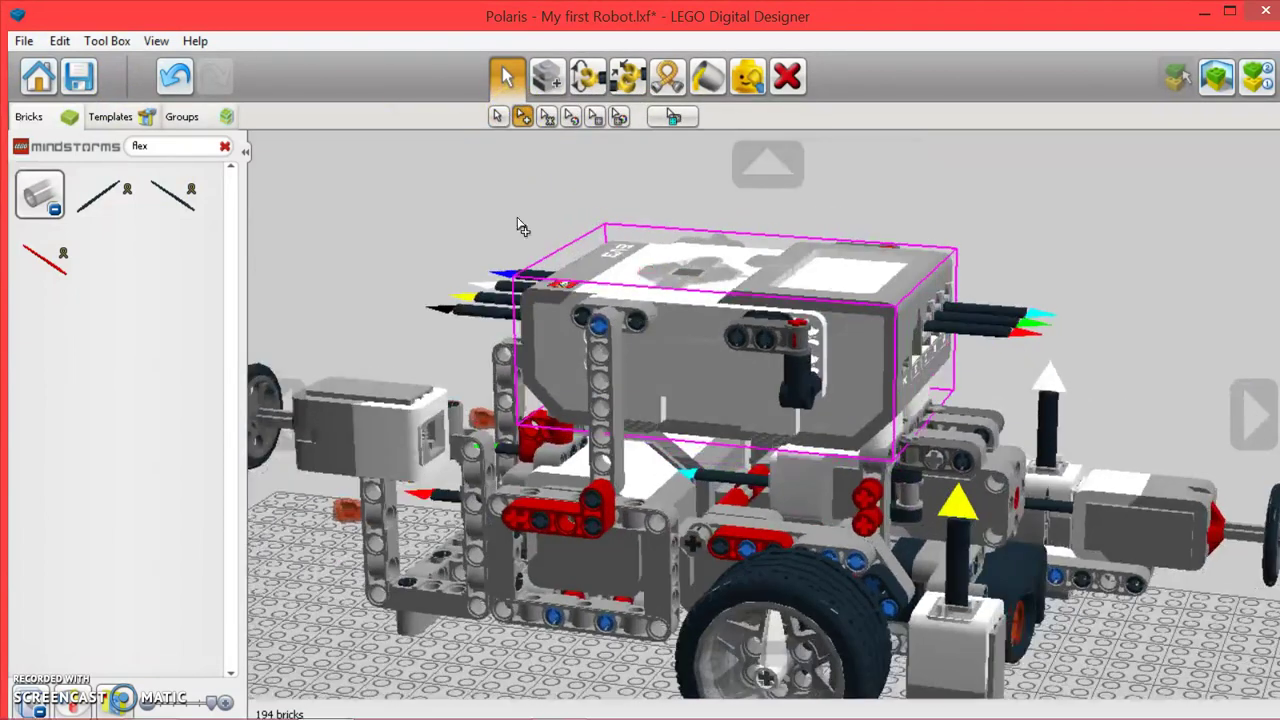
left_click(603, 340)
left_click(771, 345)
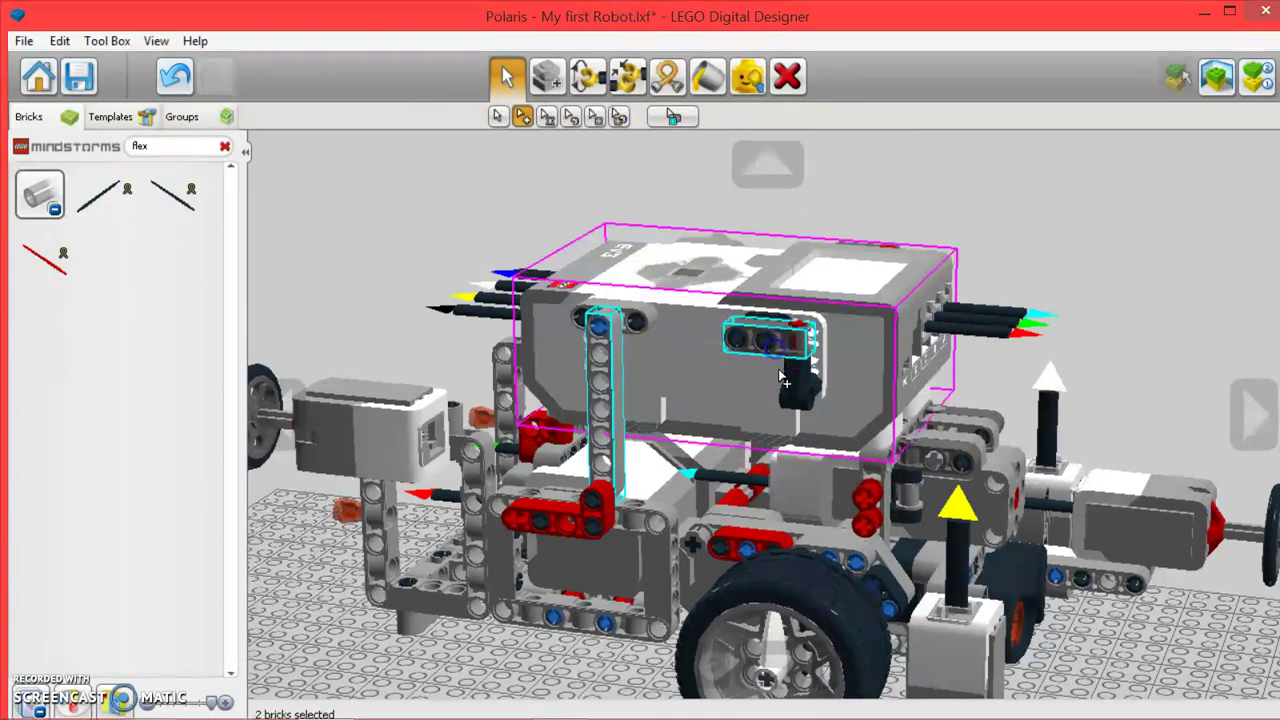
left_click(795, 385)
left_click(760, 280)
left_click(960, 470)
left_click(865, 495)
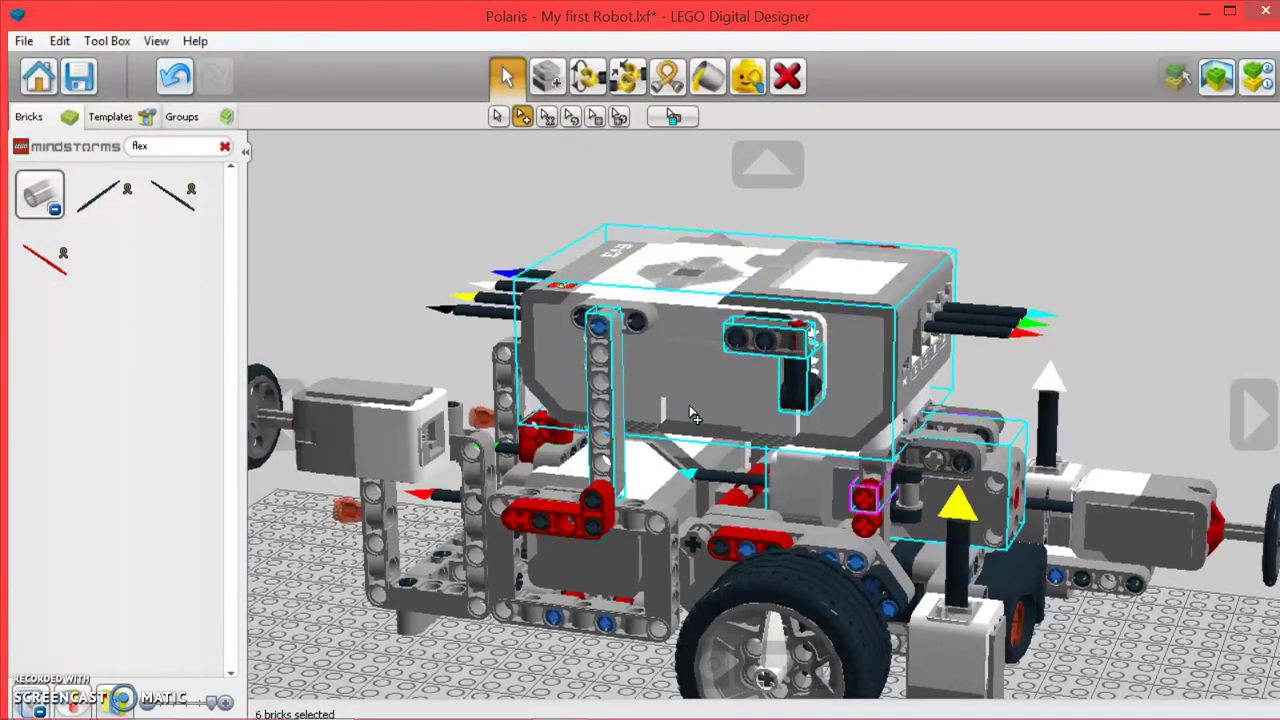
left_click(705, 495)
right_click_drag(705, 495, 718, 428)
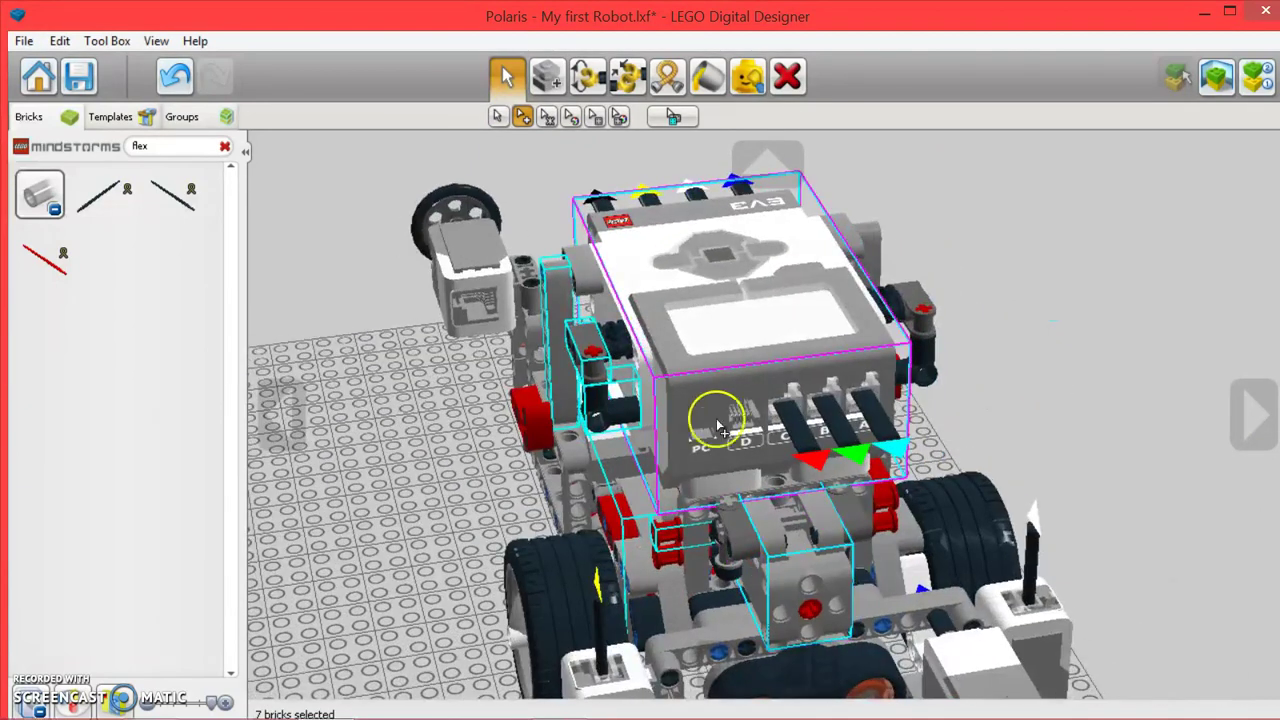
mouse_move(706, 400)
left_mouse_down()
mouse_move(470, 420)
mouse_move(686, 347)
mouse_move(730, 400)
left_mouse_up()
left_click(508, 75)
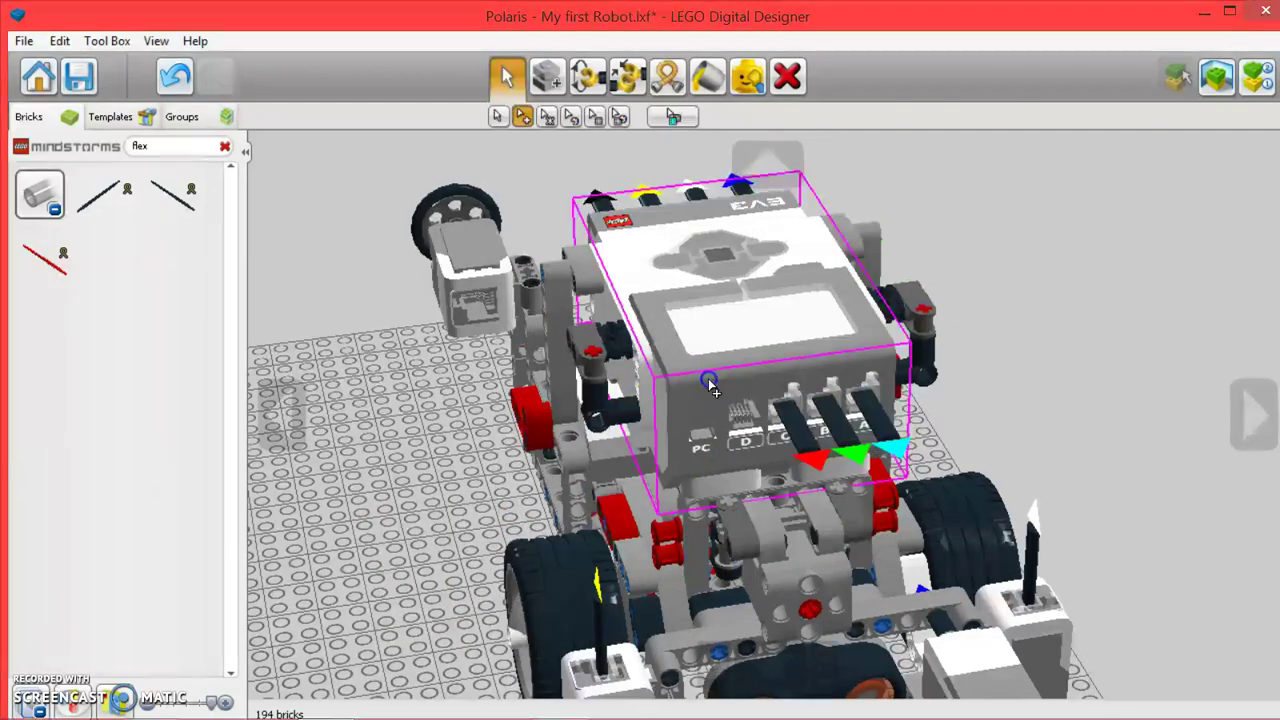
Use Connected Selection on a wheel to confirm all 194 bricks select together, then deselect
left_click(547, 116)
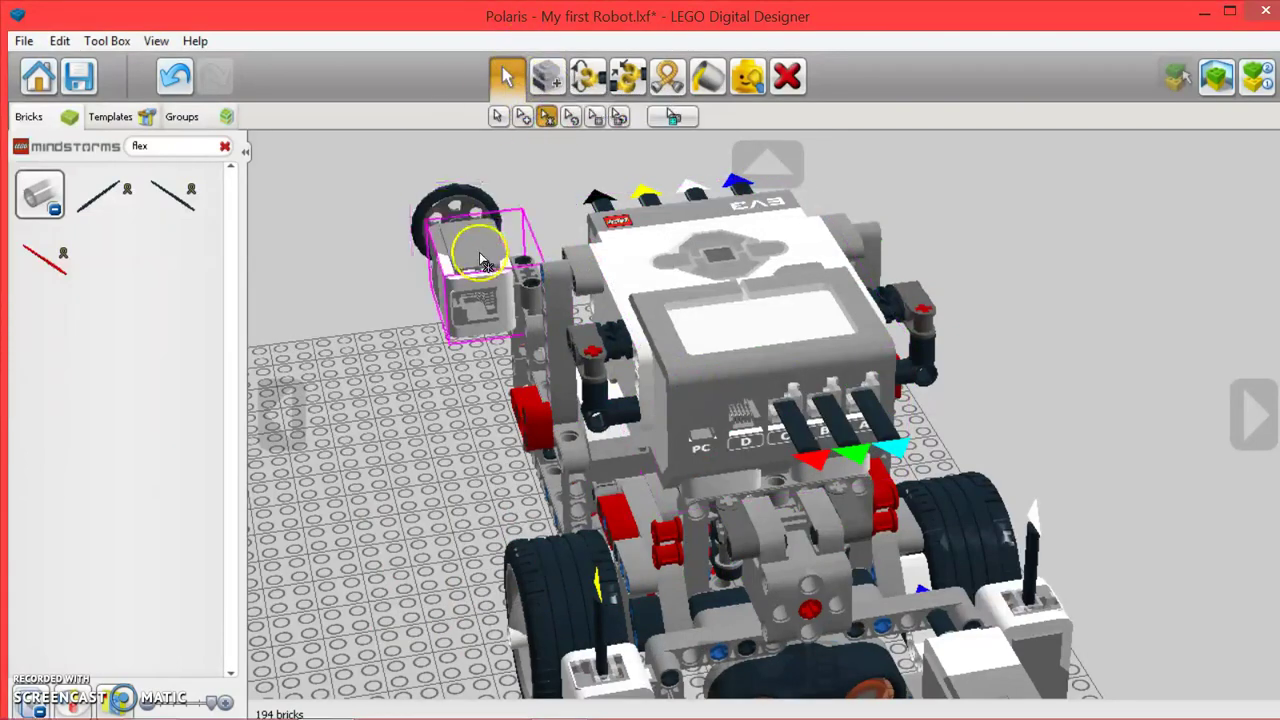
mouse_move(429, 423)
right_mouse_down()
mouse_move(1017, 347)
mouse_move(1043, 449)
right_mouse_up()
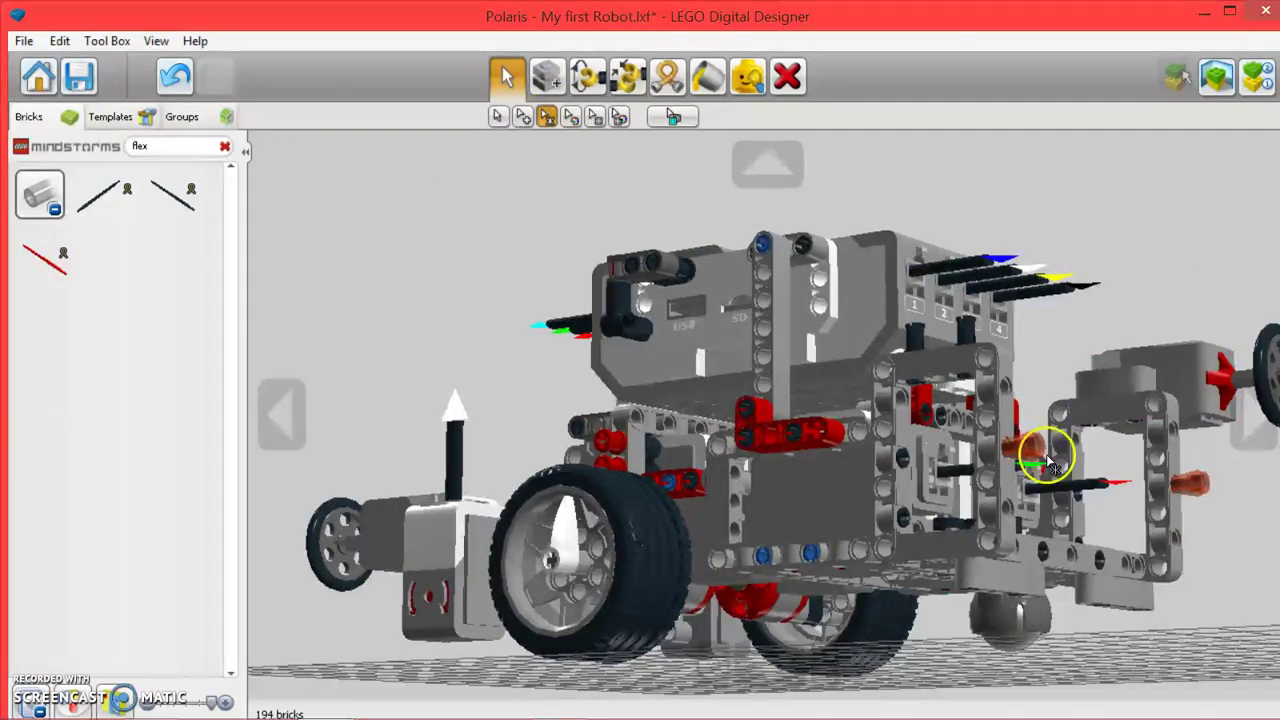
left_click(612, 560)
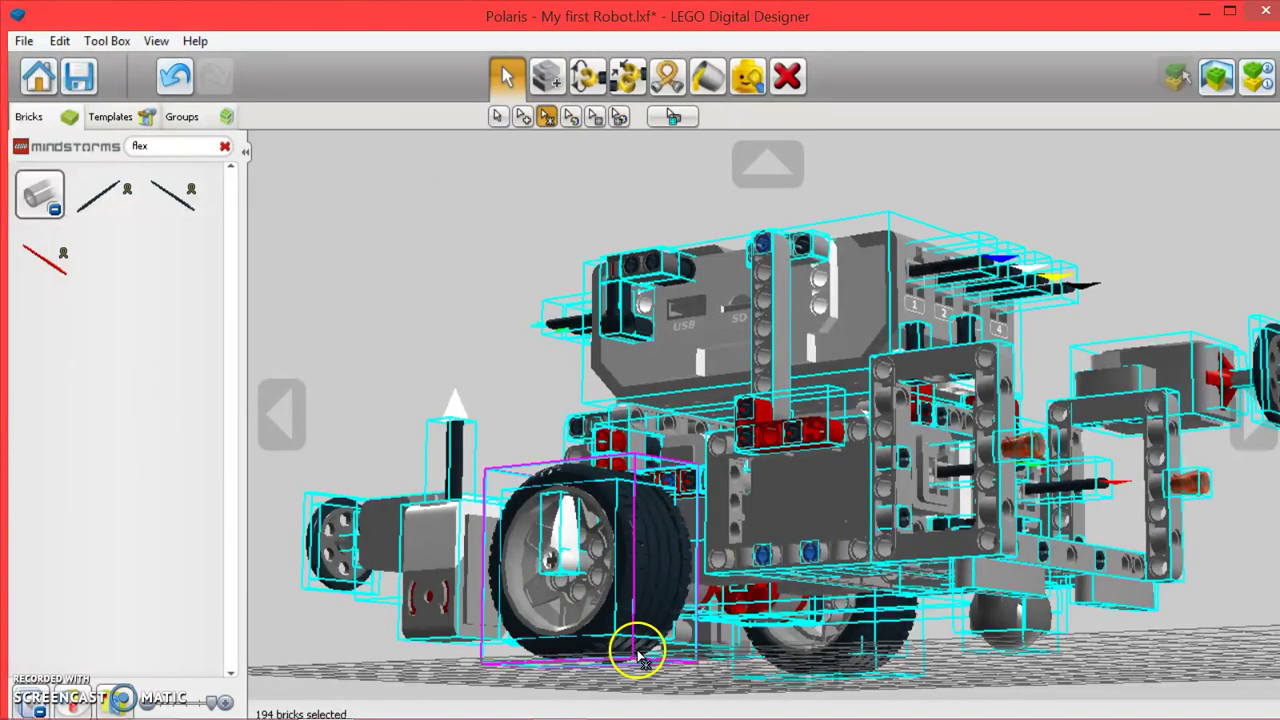
mouse_move(530, 527)
right_mouse_down()
mouse_move(823, 700)
mouse_move(894, 700)
mouse_move(786, 582)
right_mouse_up()
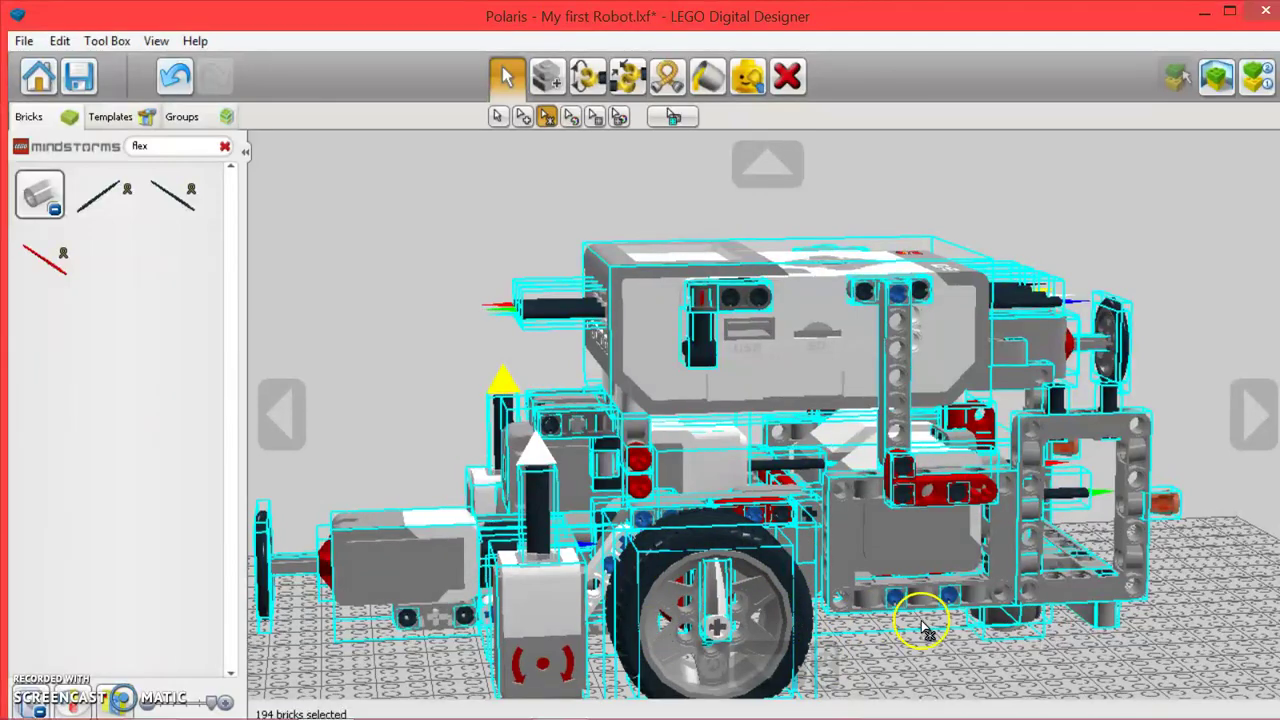
mouse_move(951, 654)
right_mouse_down()
mouse_move(1200, 466)
mouse_move(1068, 272)
mouse_move(829, 286)
mouse_move(435, 470)
right_mouse_up()
left_click(435, 470)
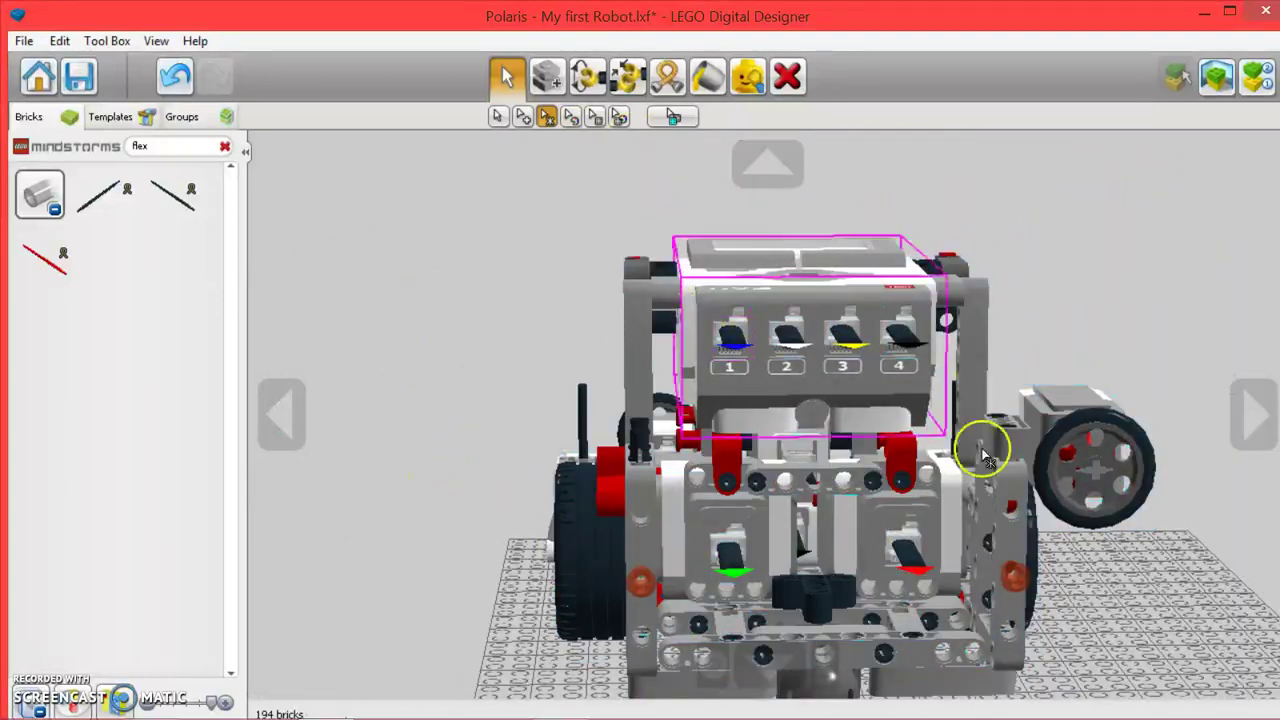
left_click(1080, 472)
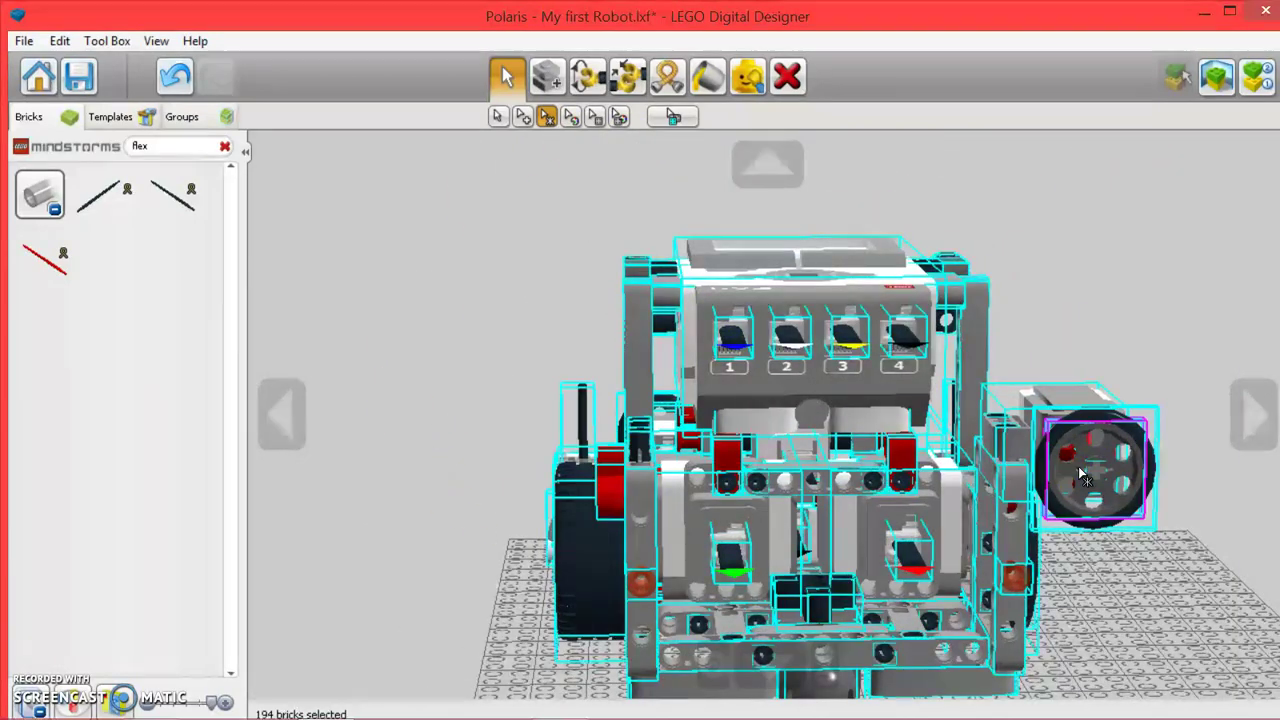
left_click(1145, 560)
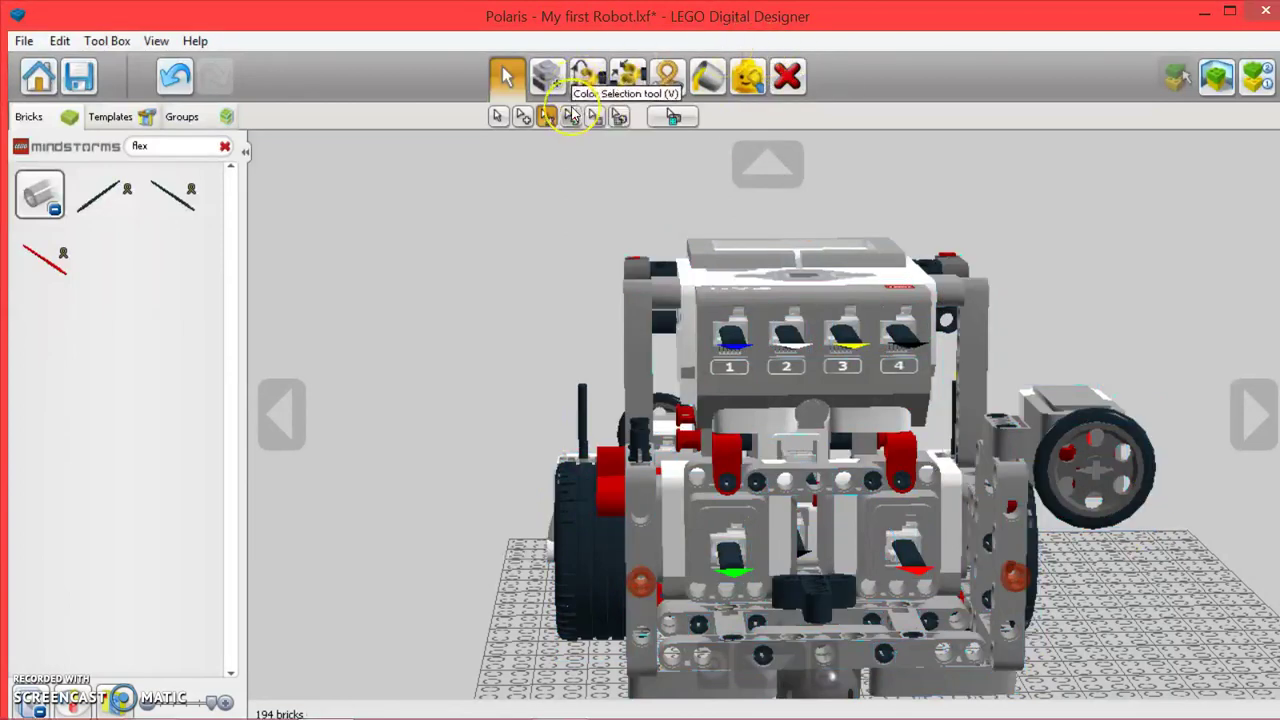
Return to Single Selection and clear the 'flex' search to show all bricks
left_click(594, 119)
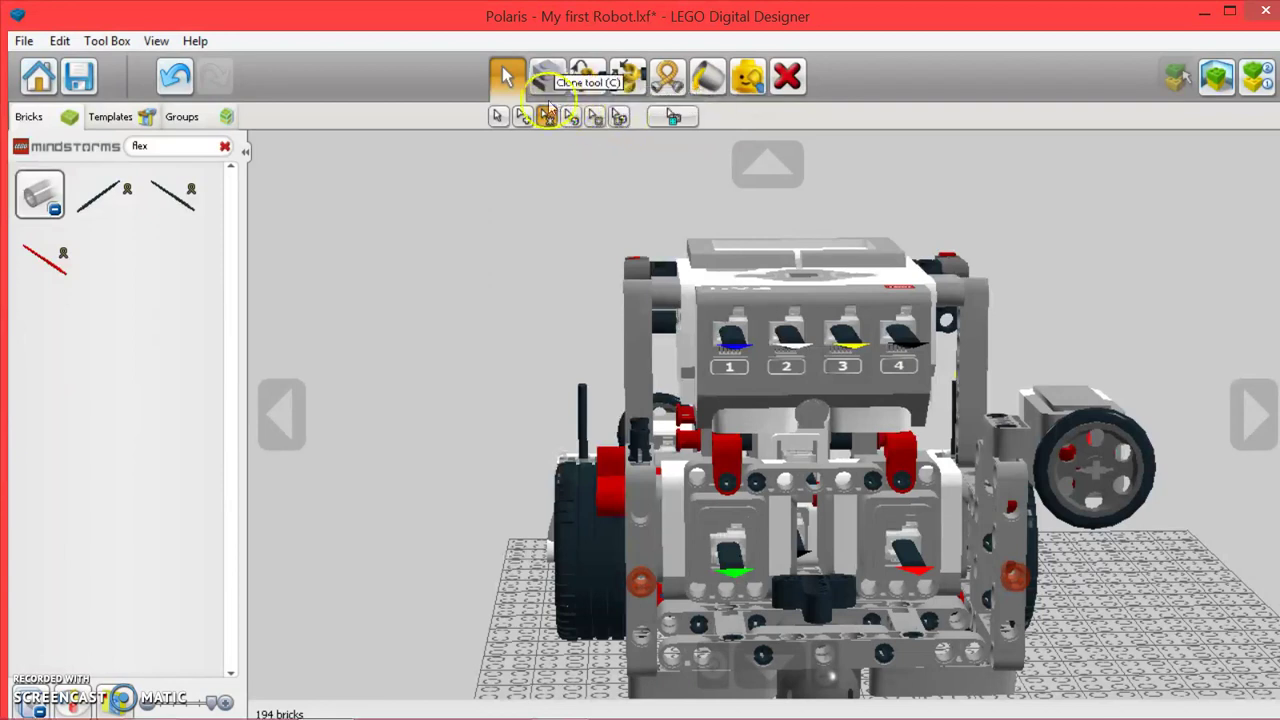
left_click(511, 113)
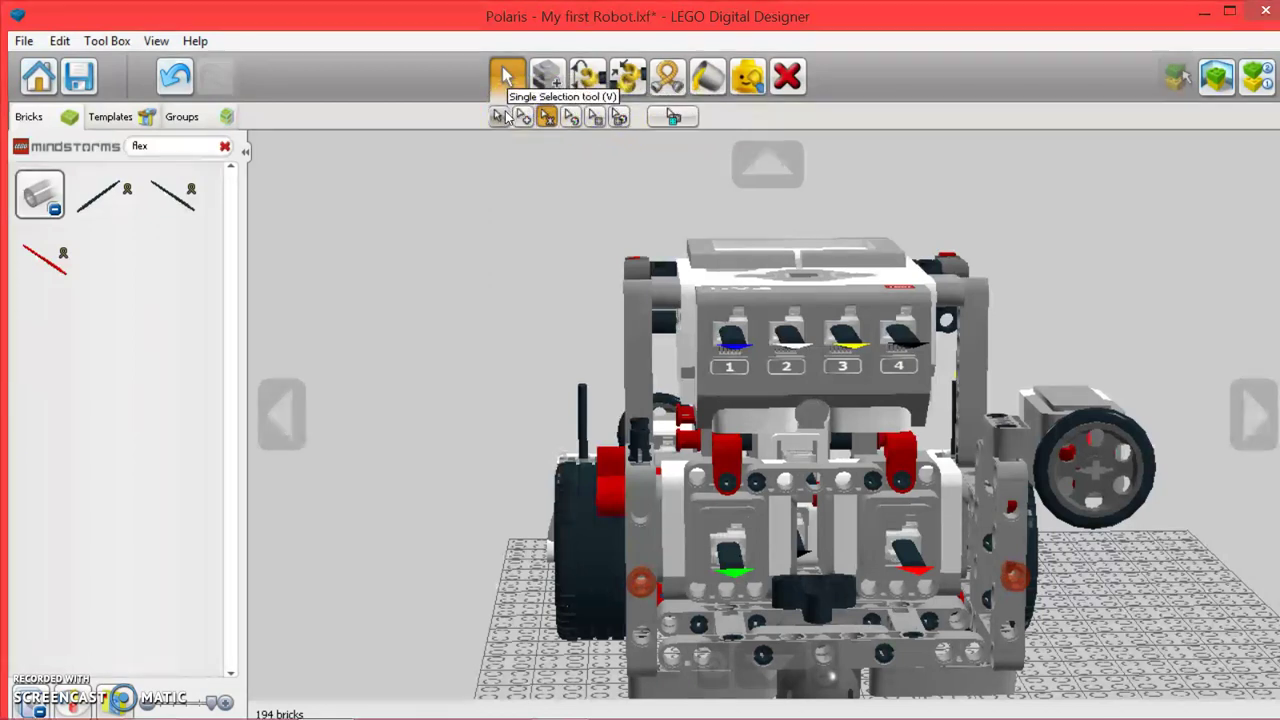
left_click(233, 117)
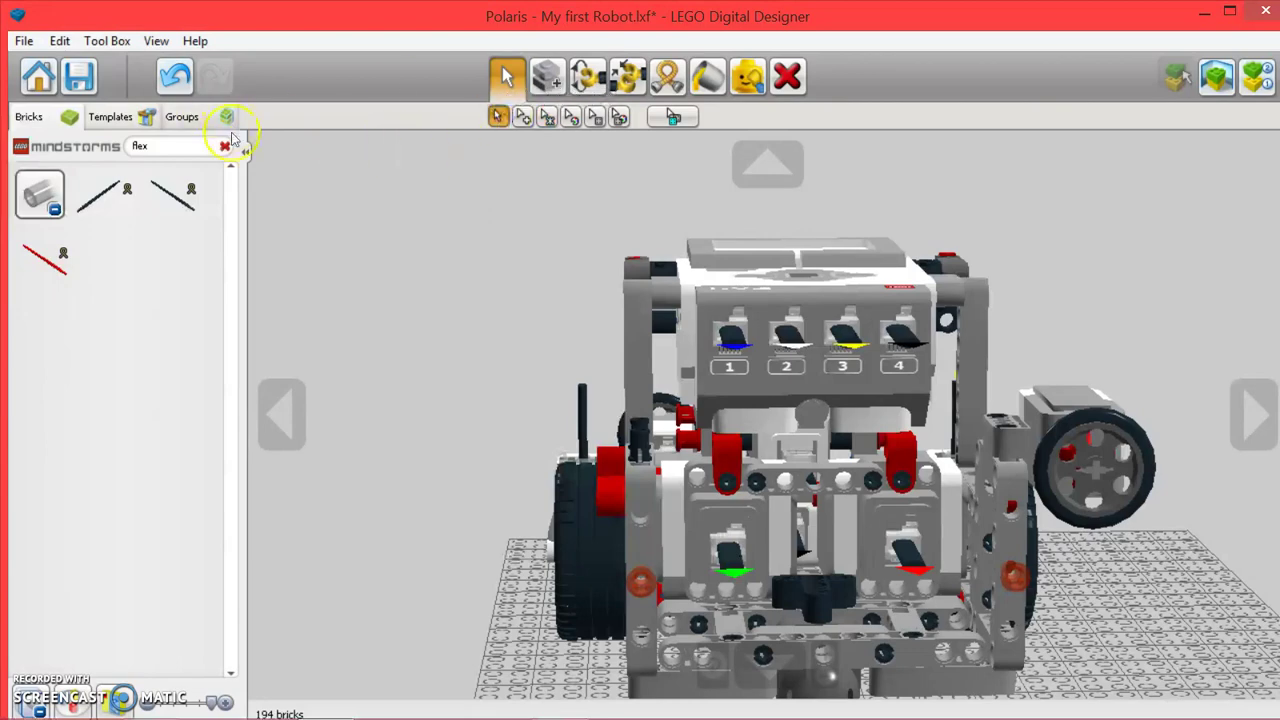
left_click(225, 150)
mouse_move(489, 323)
right_mouse_down()
mouse_move(978, 240)
mouse_move(1075, 342)
mouse_move(1210, 398)
right_mouse_up()
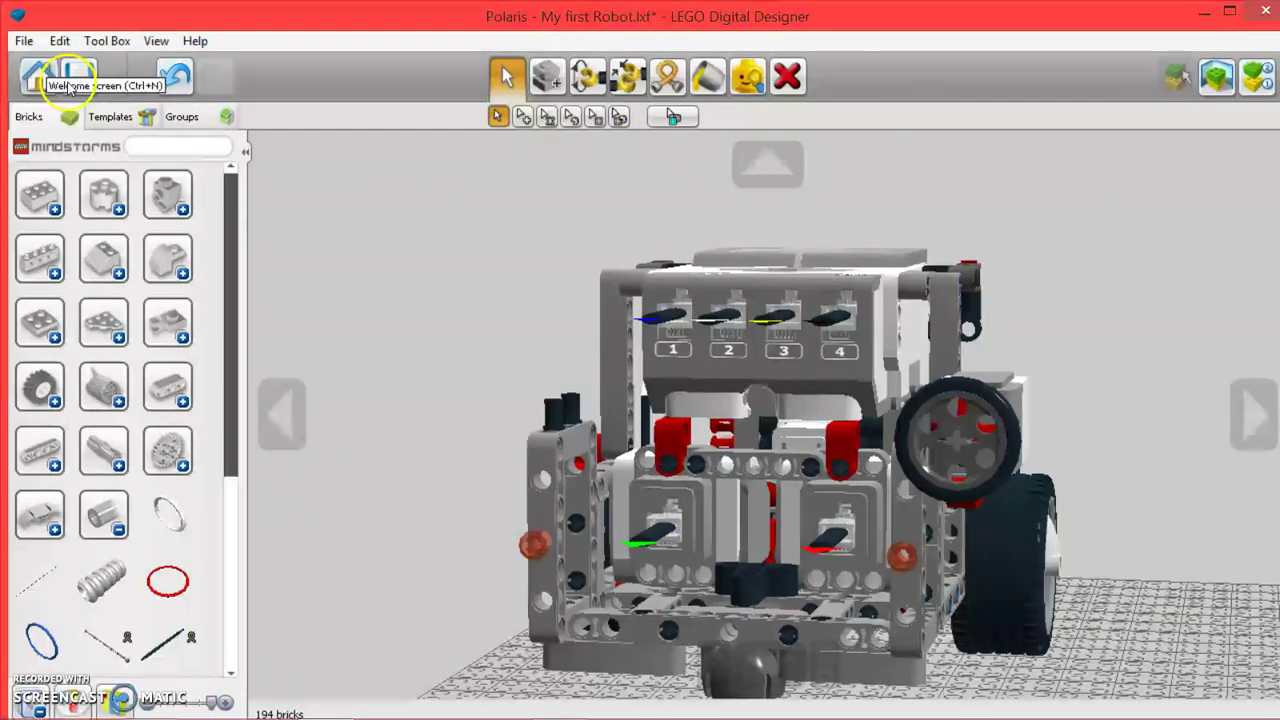
Save Polaris, then orbit to view its front, ports and sensor side, selecting and deselecting a wheel
left_click(70, 88)
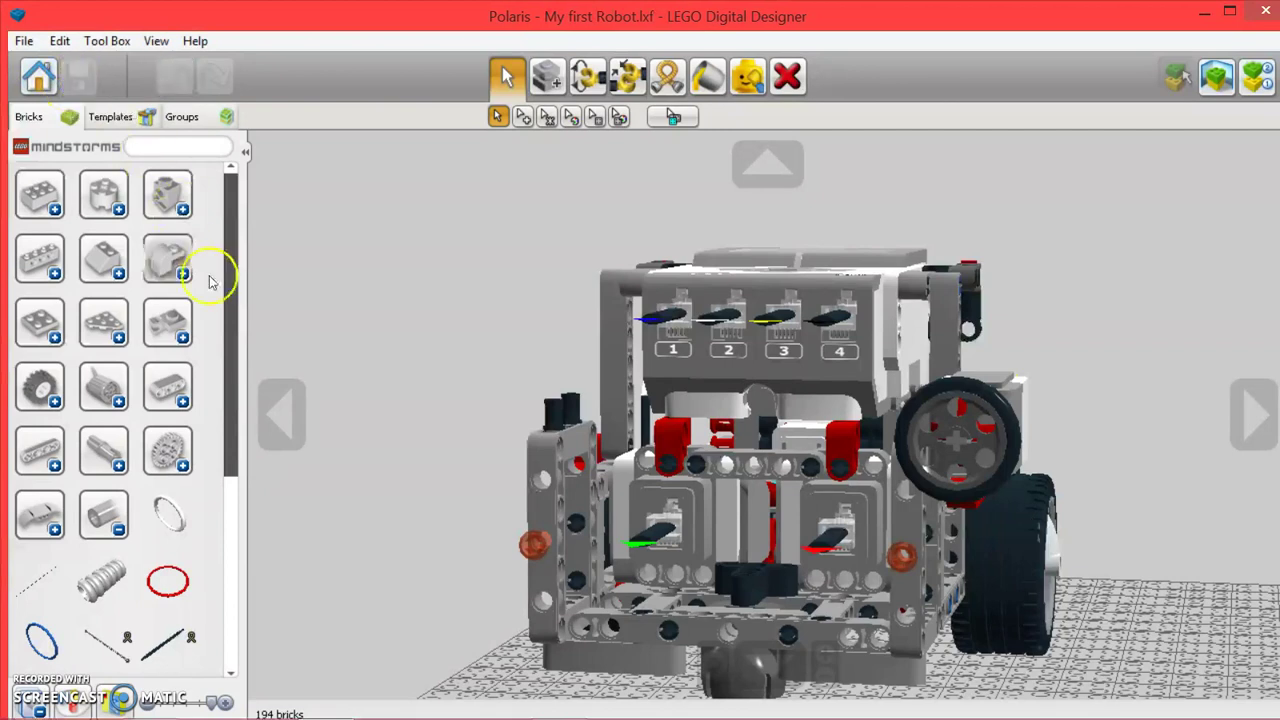
right_click_drag(470, 465, 600, 530)
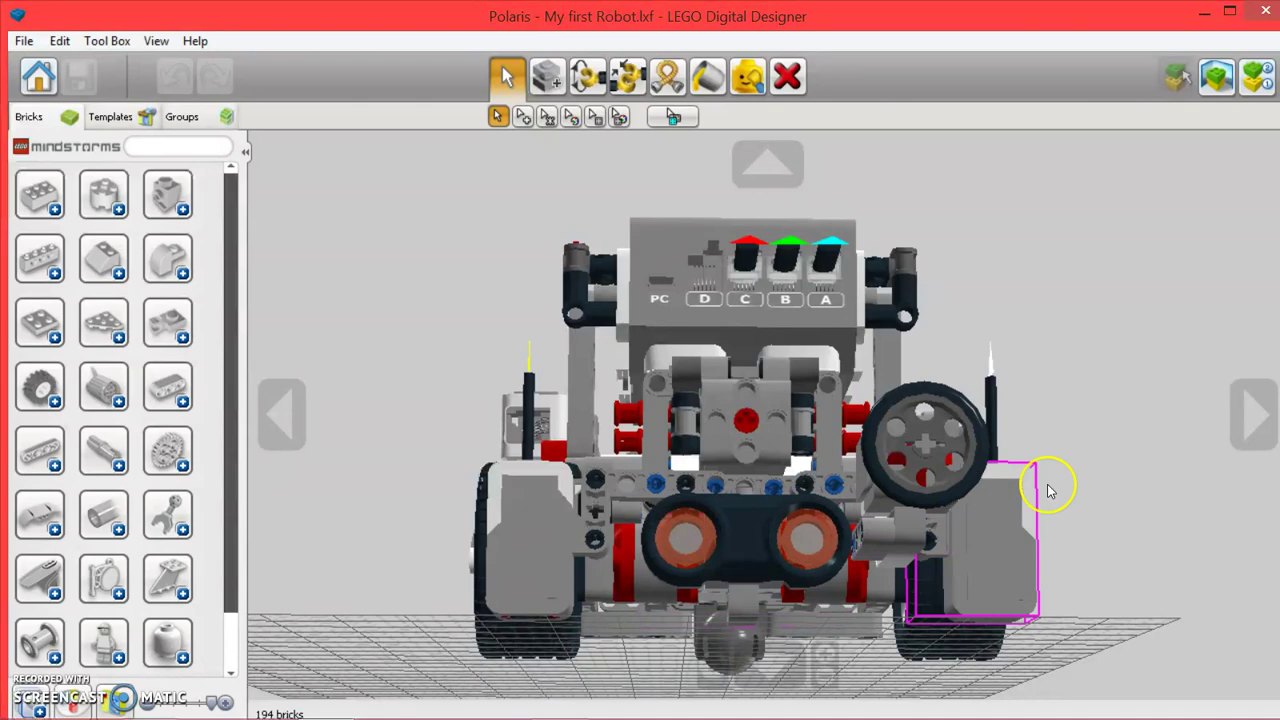
mouse_move(1048, 490)
right_mouse_down()
mouse_move(545, 593)
mouse_move(660, 492)
right_mouse_up()
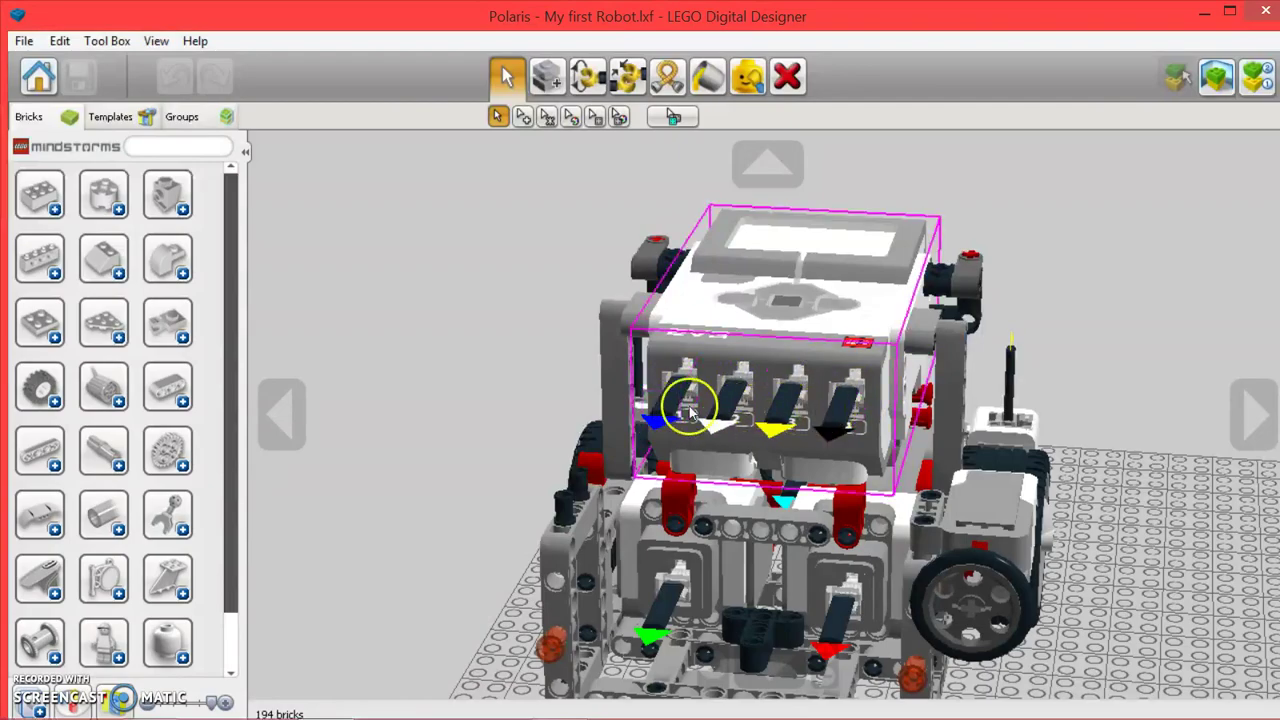
mouse_move(1055, 462)
right_mouse_down()
mouse_move(563, 386)
mouse_move(877, 437)
mouse_move(1120, 358)
mouse_move(863, 380)
mouse_move(948, 541)
mouse_move(980, 686)
mouse_move(1143, 640)
mouse_move(1105, 668)
right_mouse_up()
mouse_move(1020, 591)
right_mouse_down()
mouse_move(1157, 560)
mouse_move(1197, 591)
mouse_move(1212, 628)
mouse_move(963, 634)
right_mouse_up()
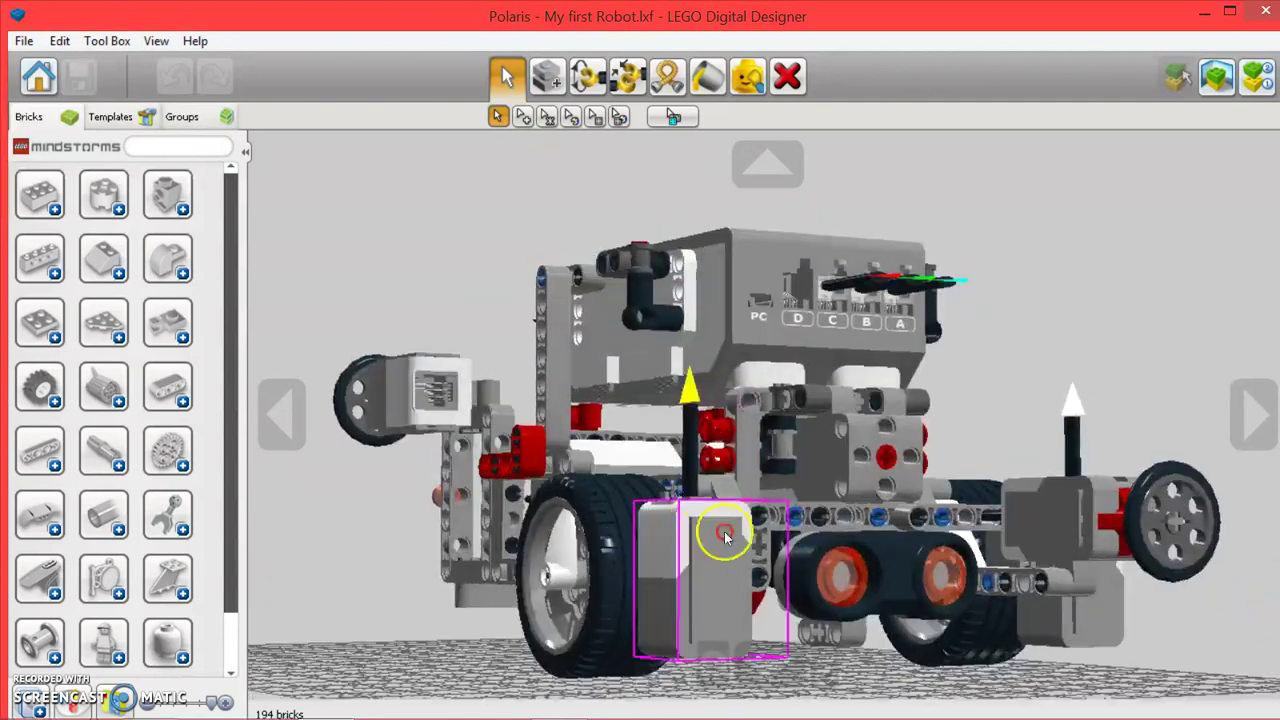
right_click_drag(723, 523, 843, 566)
left_click(797, 543)
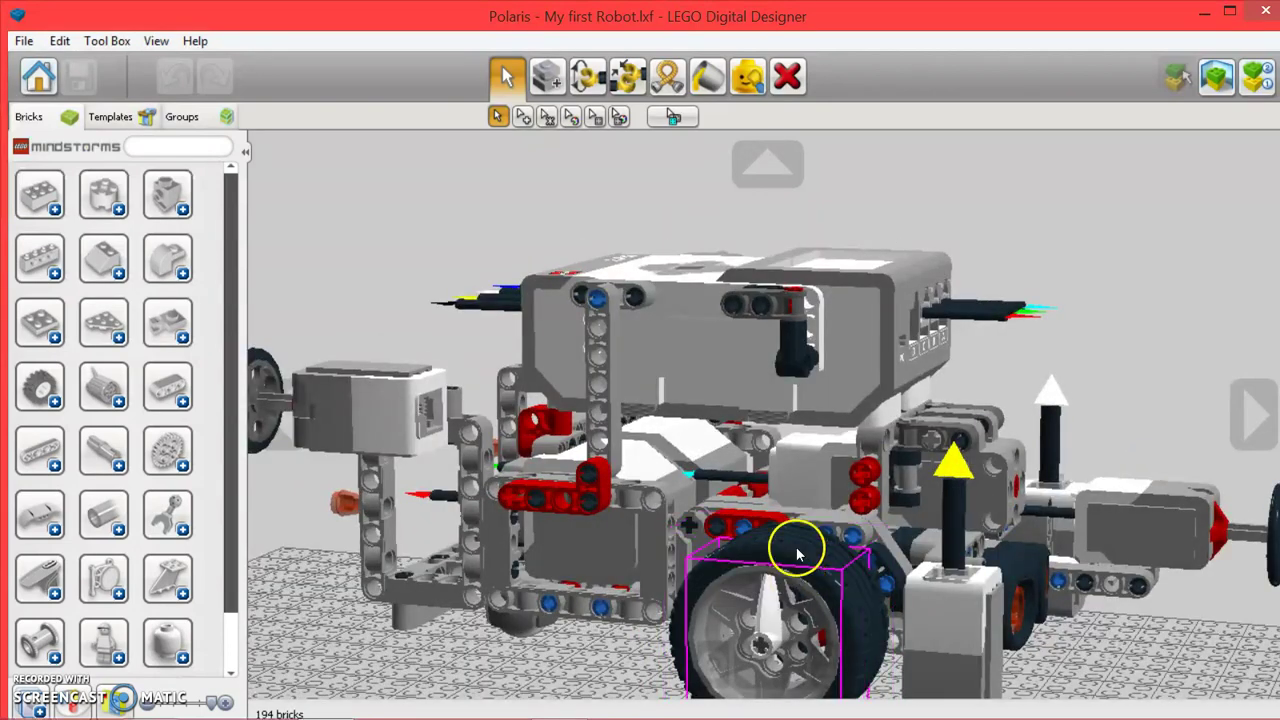
left_click(1103, 168)
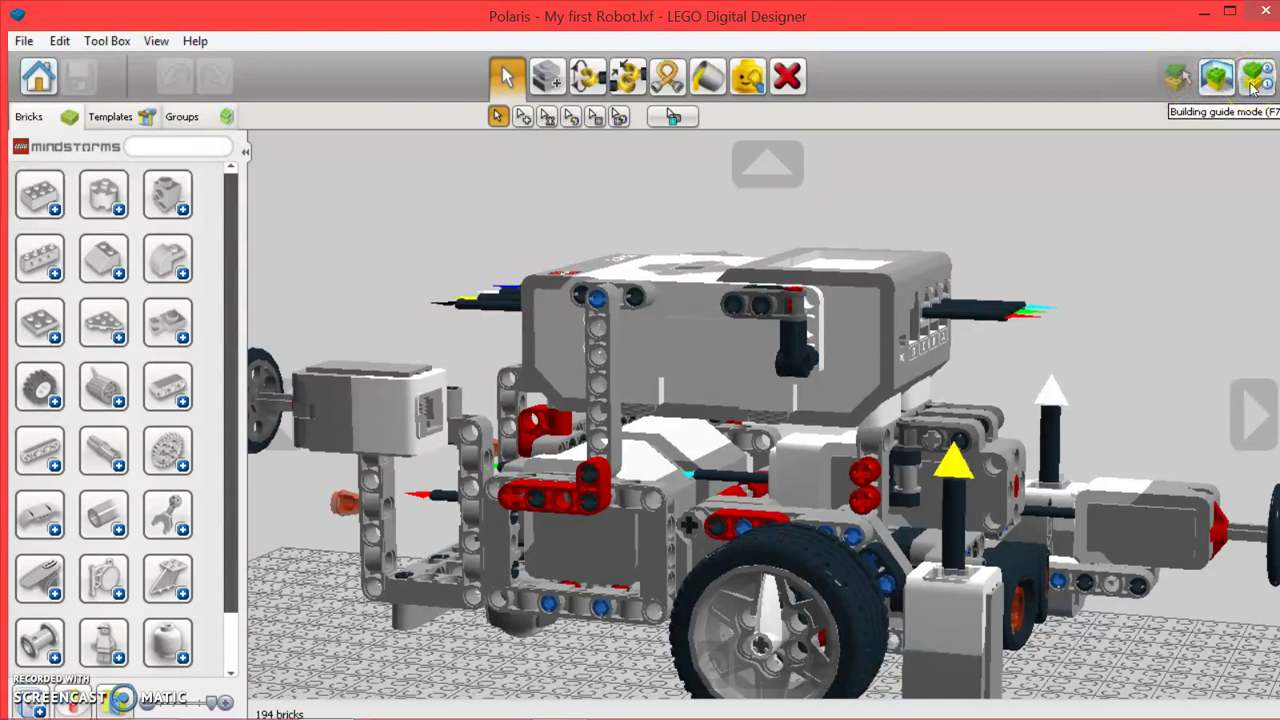
Switch to Building guide mode (F7) and let the 89-step guide generate
left_click(1253, 88)
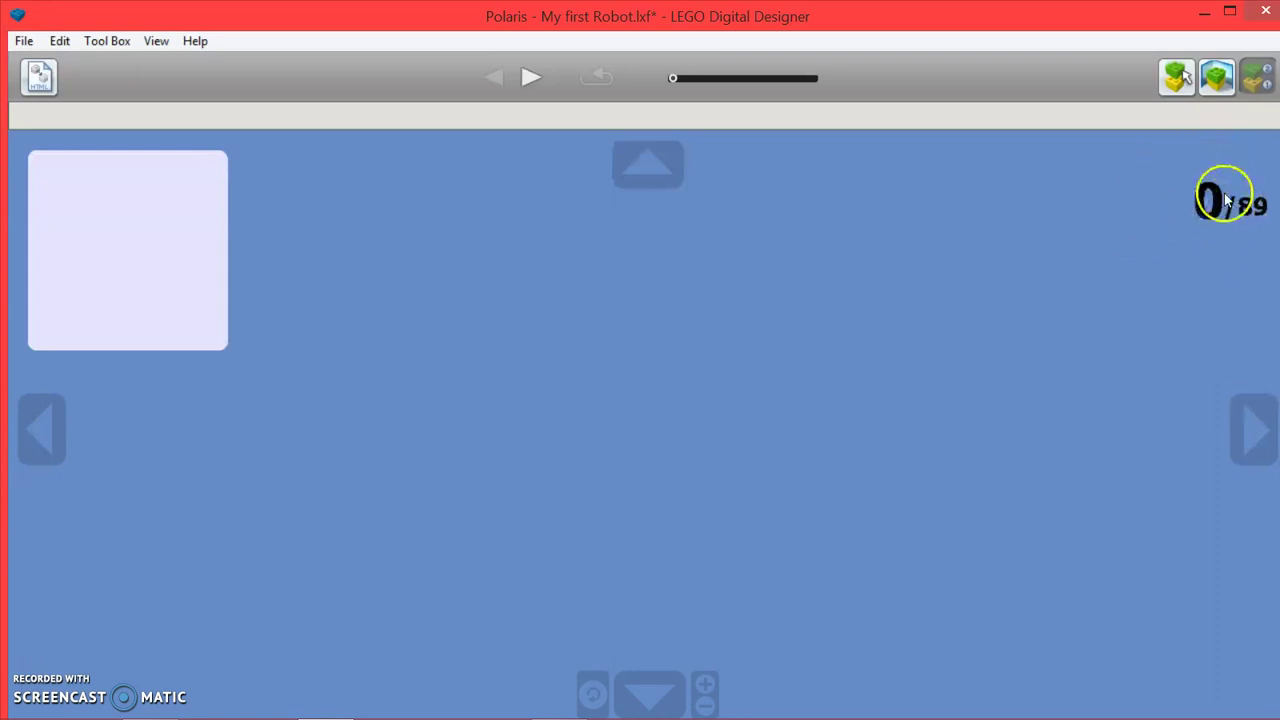
Advance the building guide to the final step 89/89 and rotate the finished robot
left_click(527, 82)
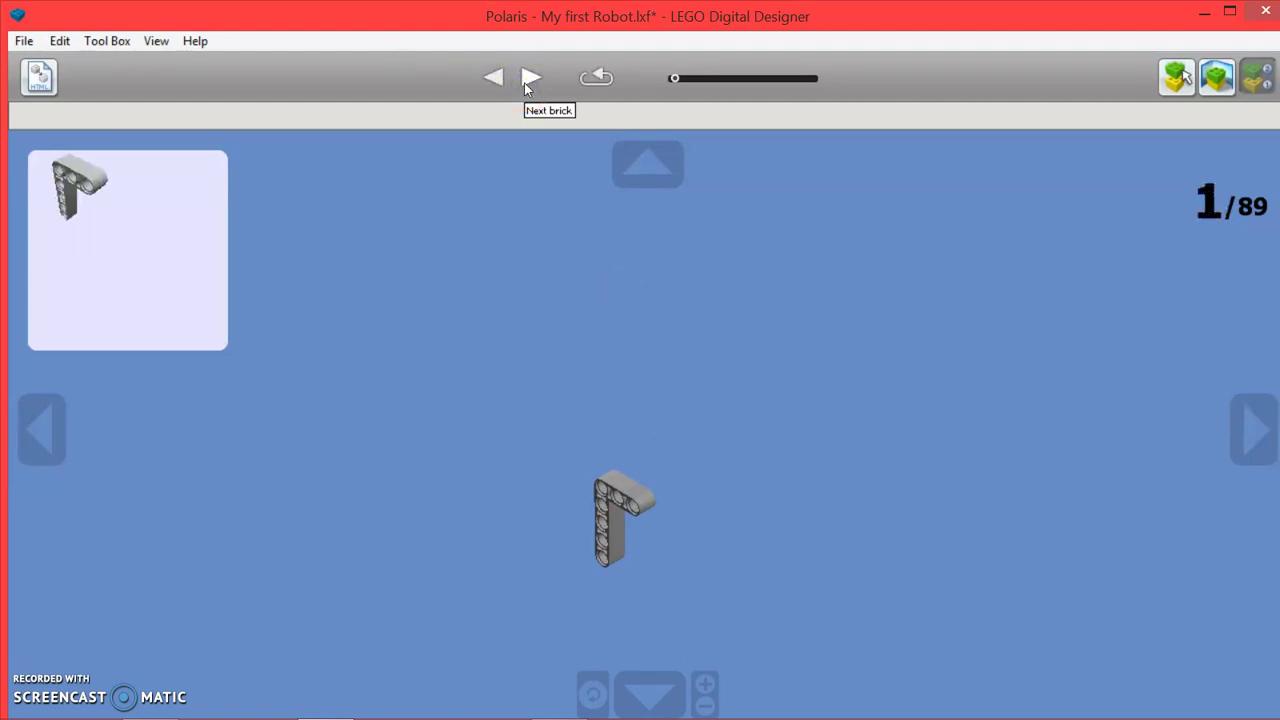
left_click(527, 86)
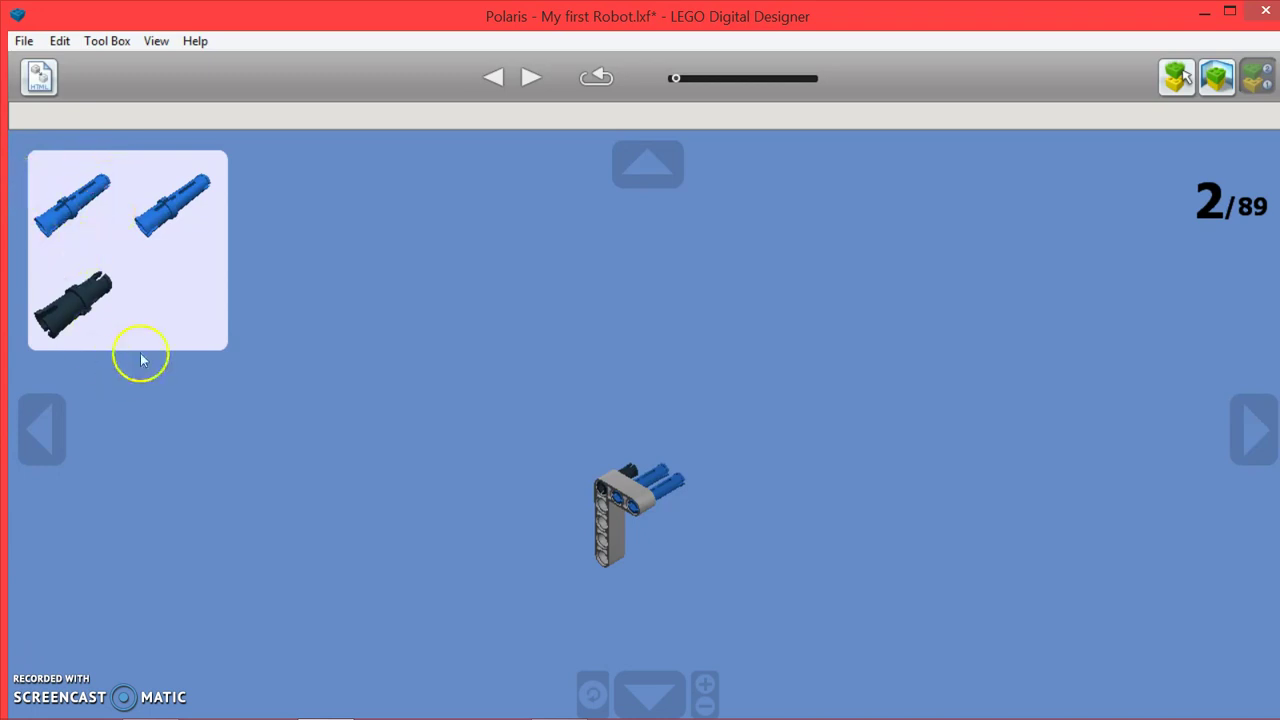
left_click(522, 77)
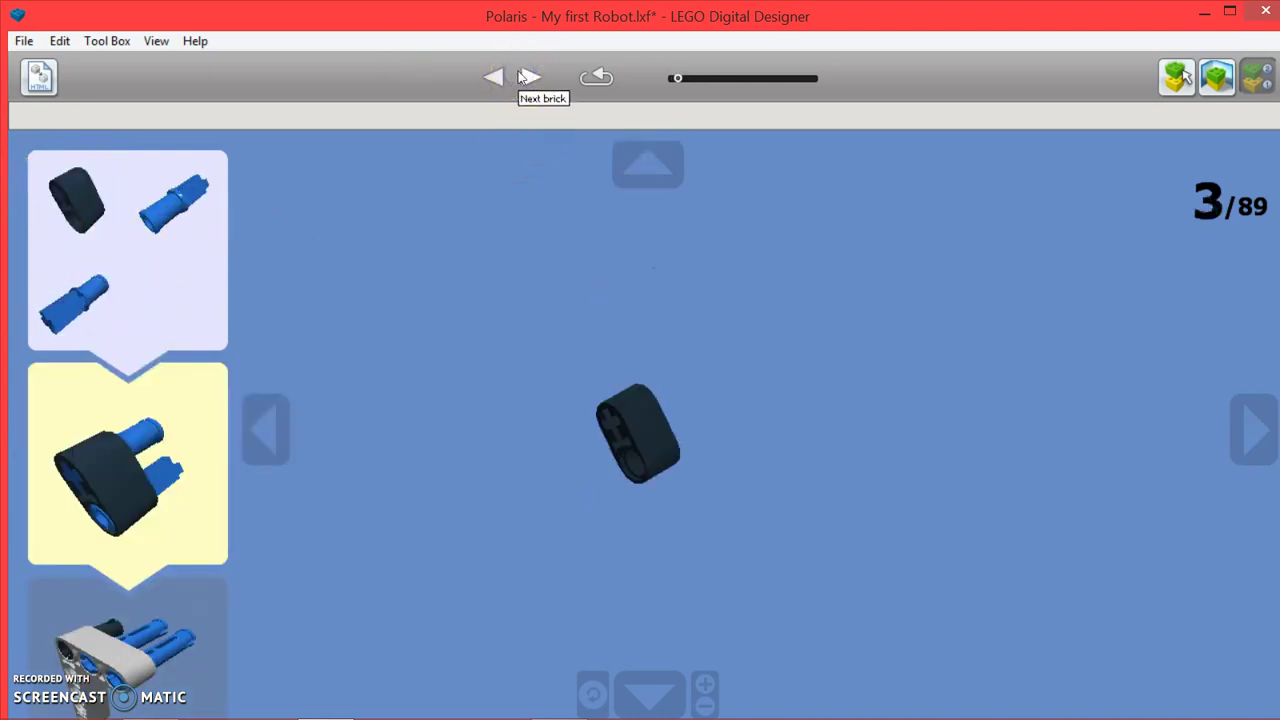
left_click(522, 77)
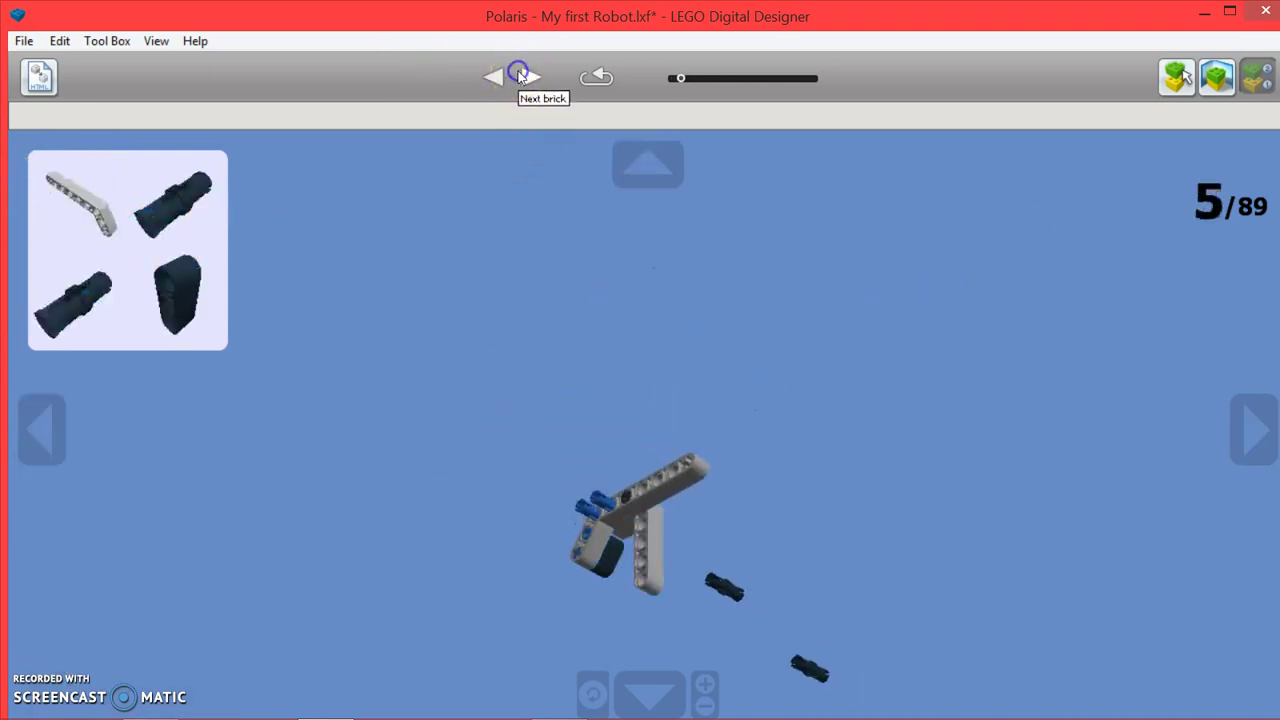
left_click(522, 77)
key("Right")
key("Right")
key("Right")
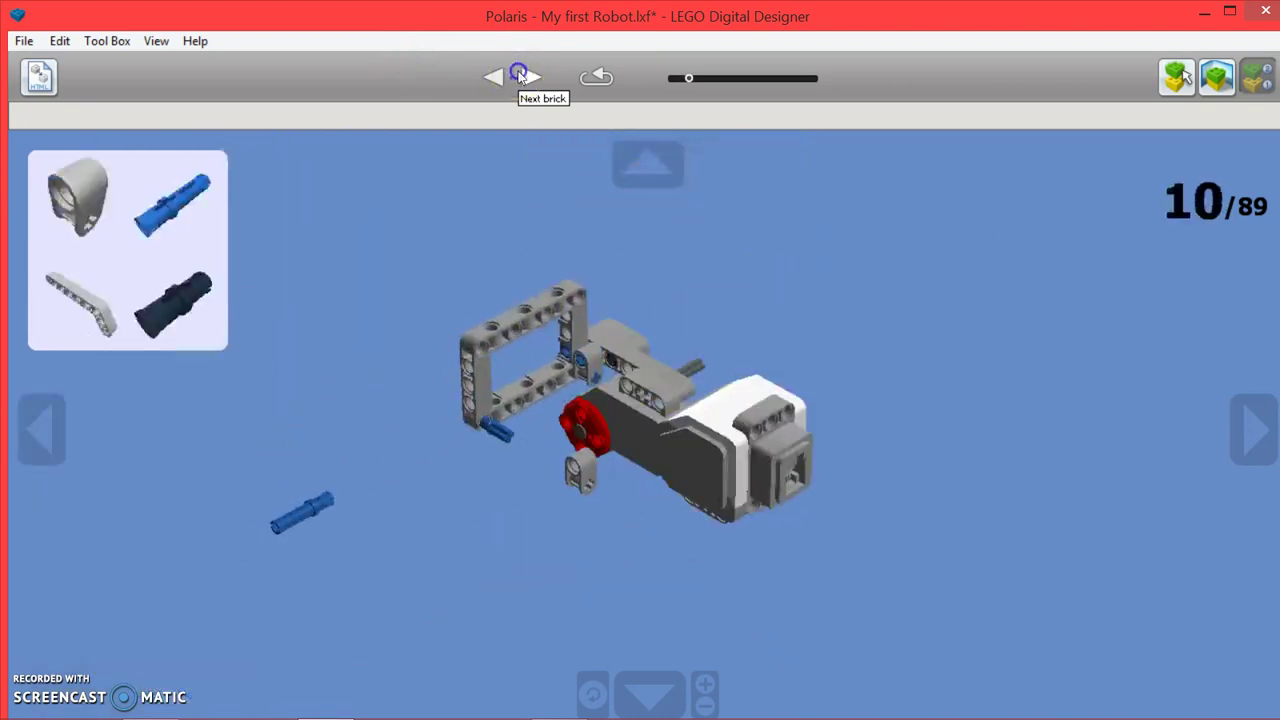
key("Right")
key("Right")
key("Right")
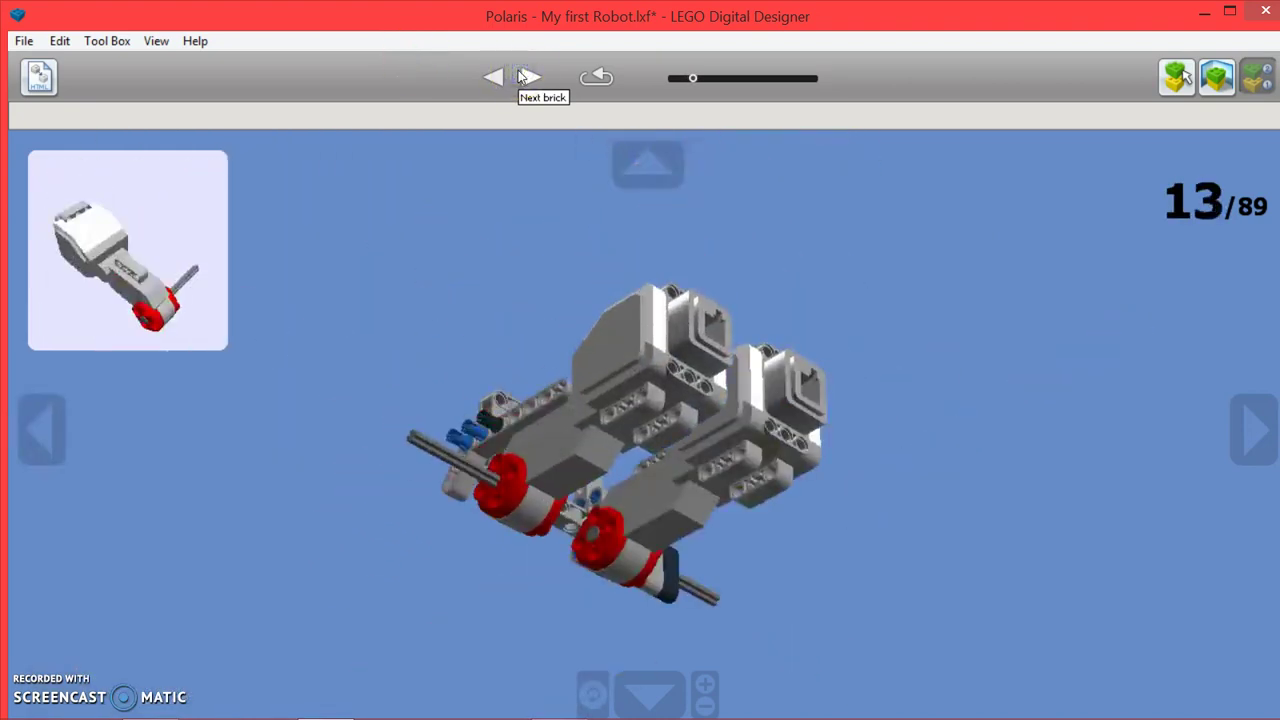
left_click(519, 76)
left_click(519, 76)
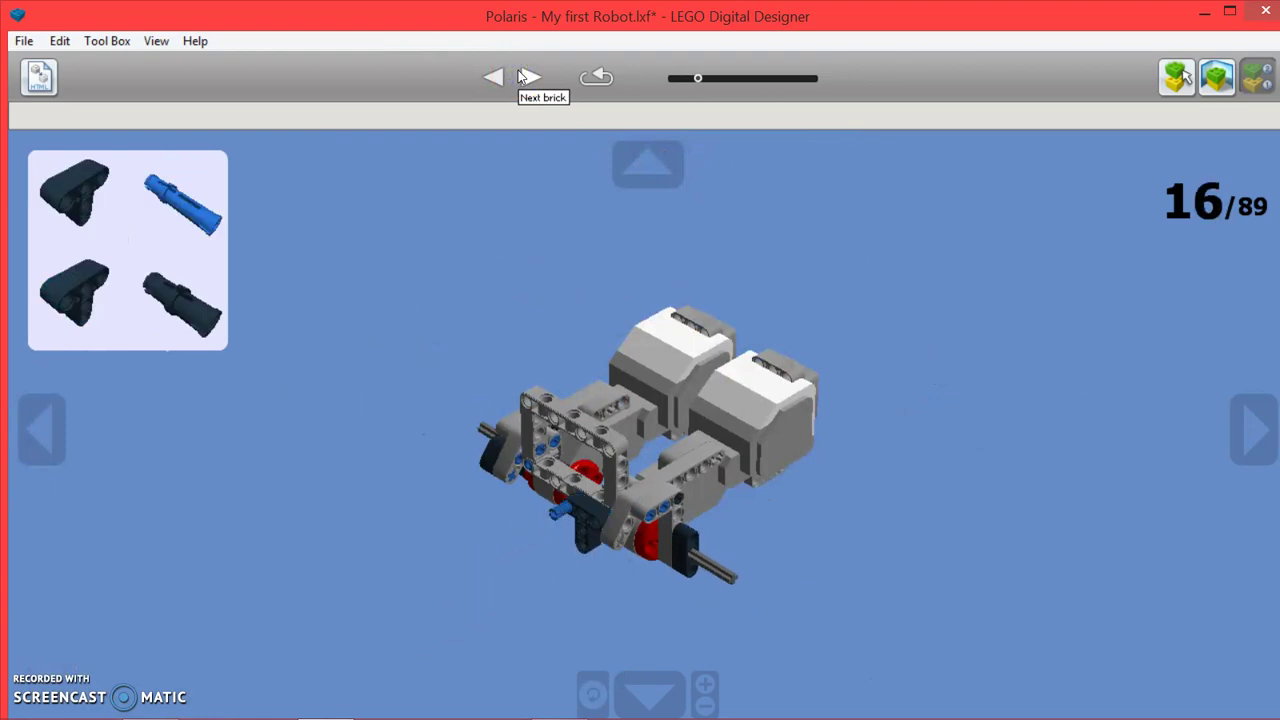
left_click(519, 76)
left_click(519, 76)
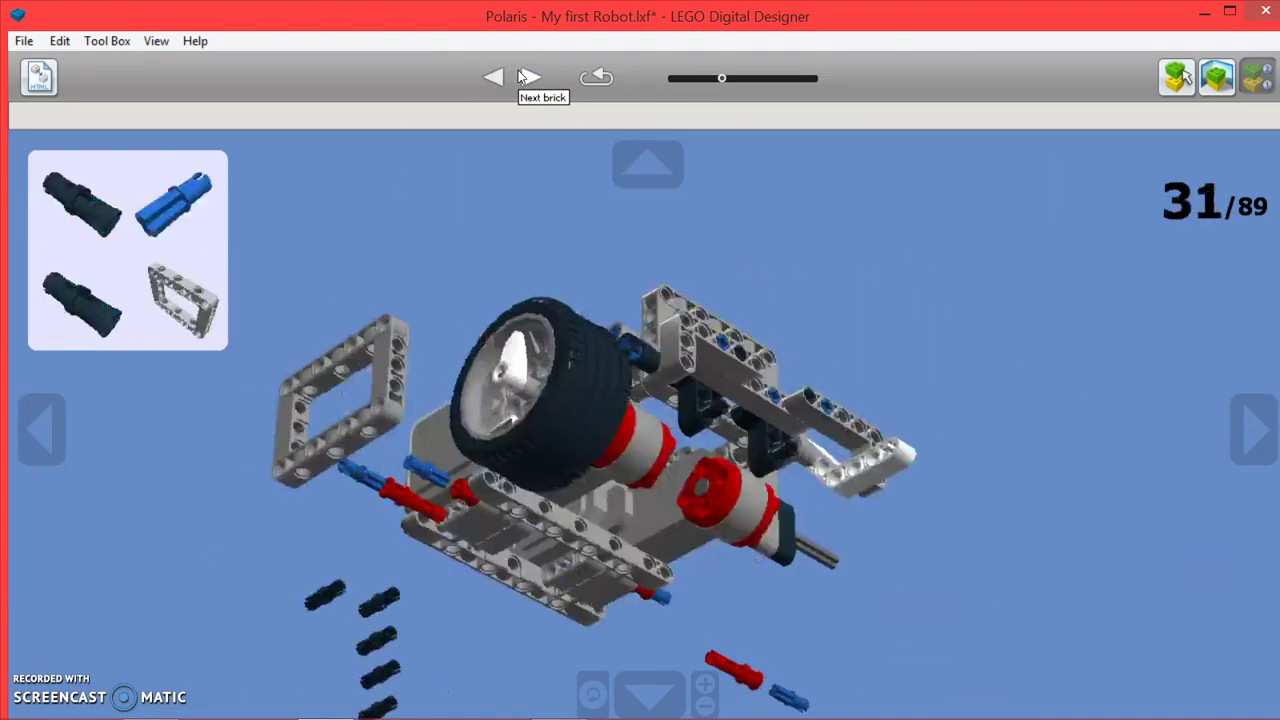
left_click(519, 76)
left_click(519, 76)
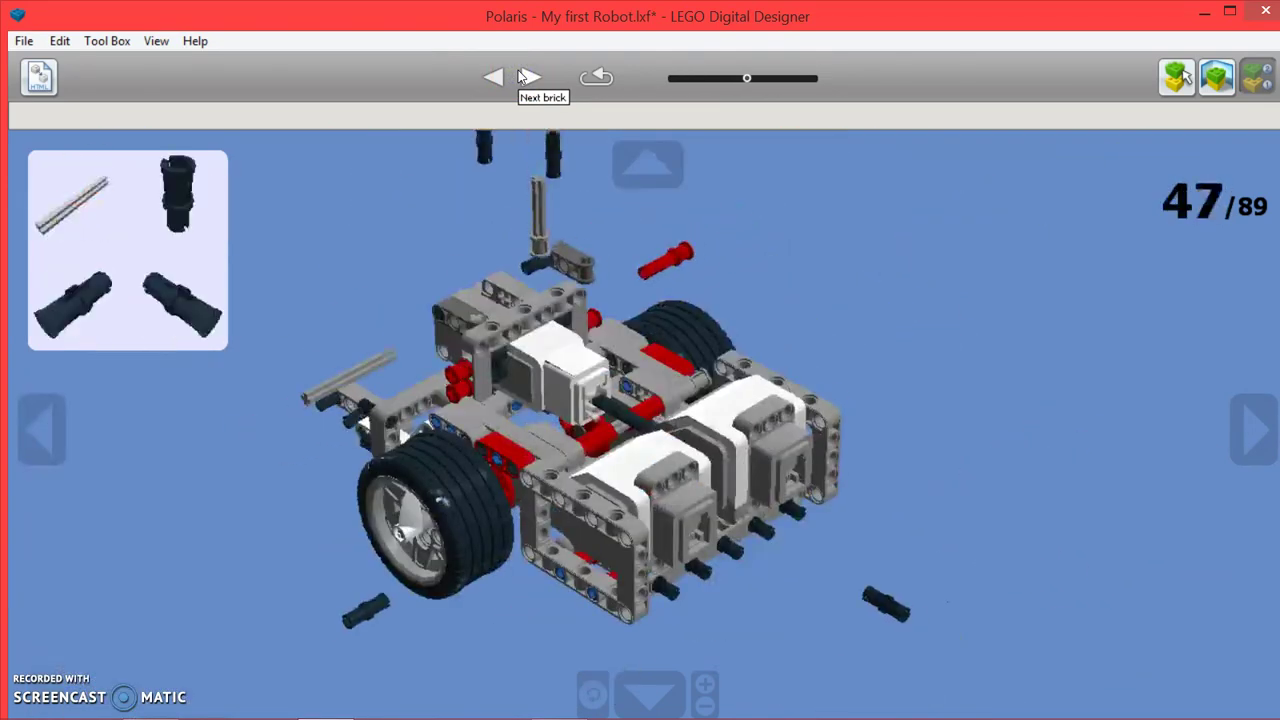
left_click(519, 76)
left_click(519, 76)
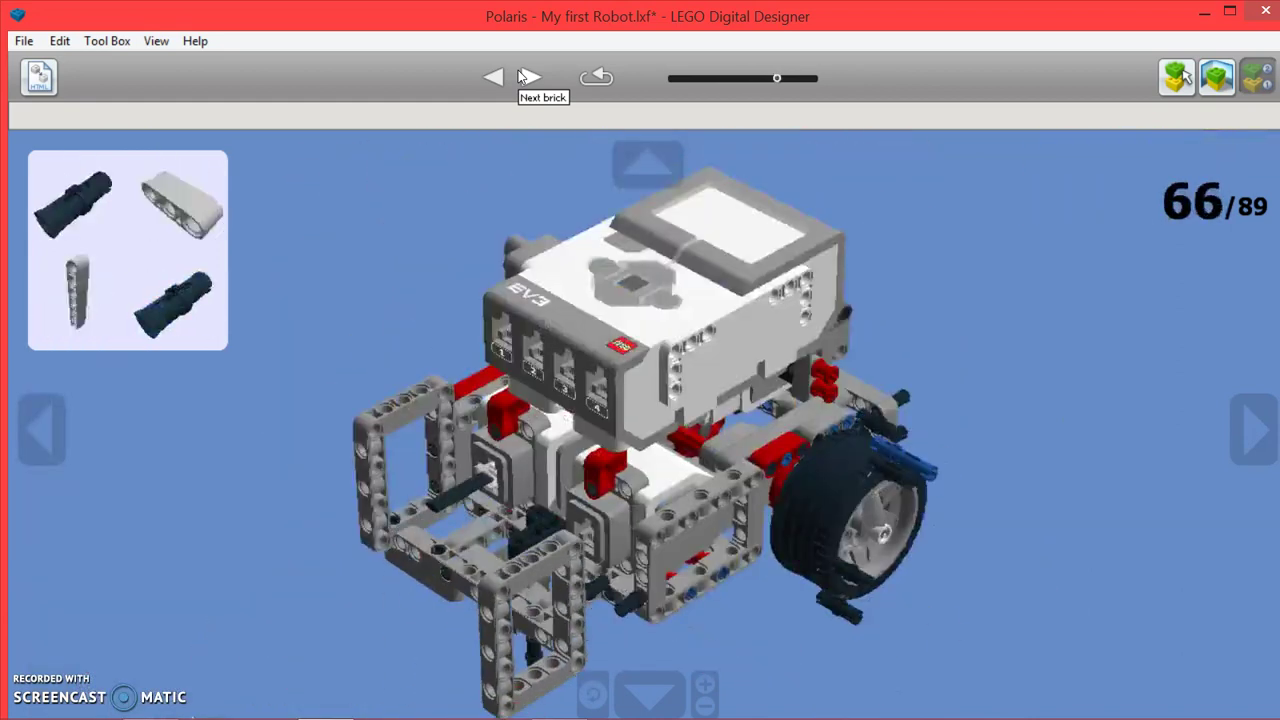
left_click(519, 76)
left_click(519, 76)
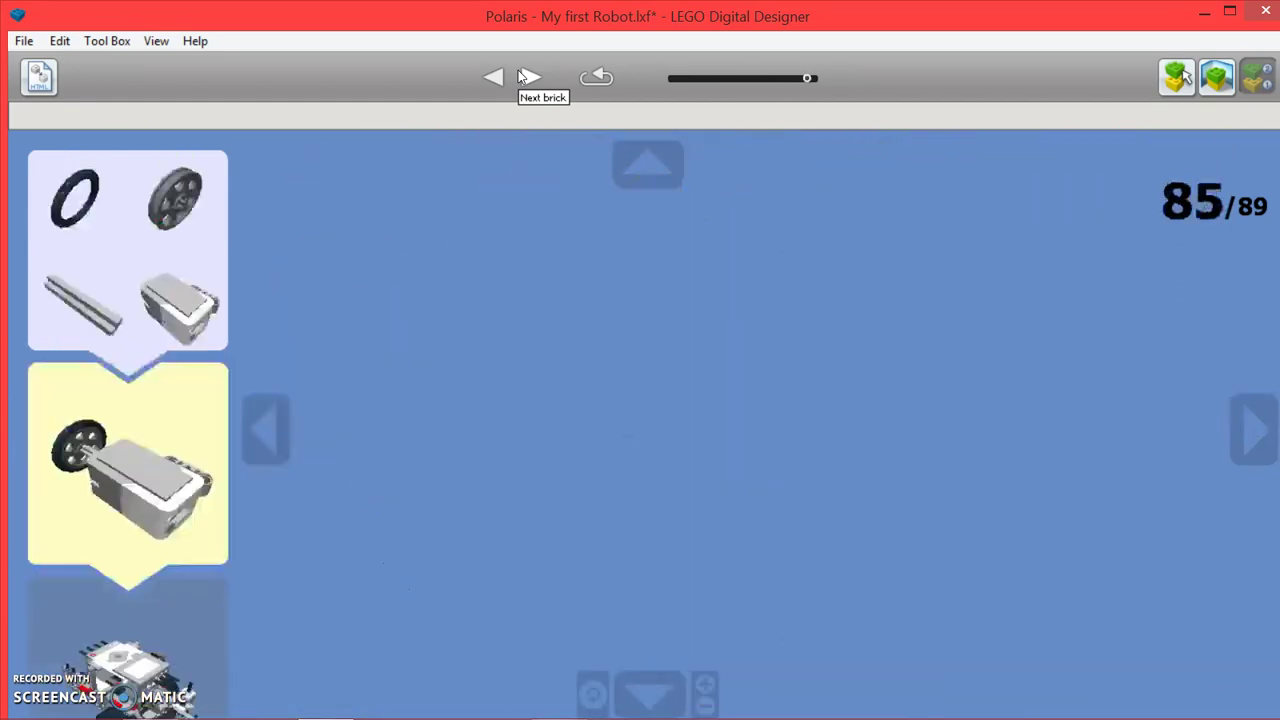
left_click(519, 76)
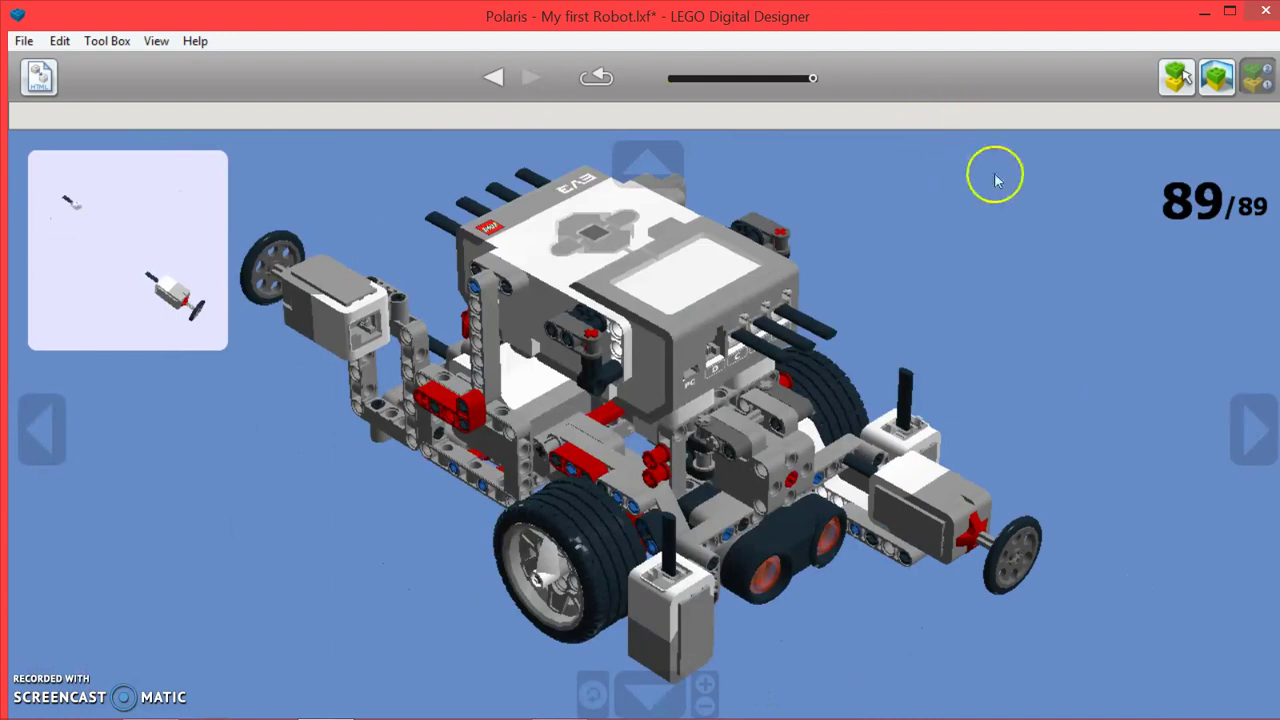
mouse_move(995, 180)
left_mouse_down()
mouse_move(617, 134)
mouse_move(409, 374)
mouse_move(460, 414)
mouse_move(771, 366)
mouse_move(627, 480)
mouse_move(954, 208)
mouse_move(914, 309)
mouse_move(907, 387)
mouse_move(968, 568)
left_mouse_up()
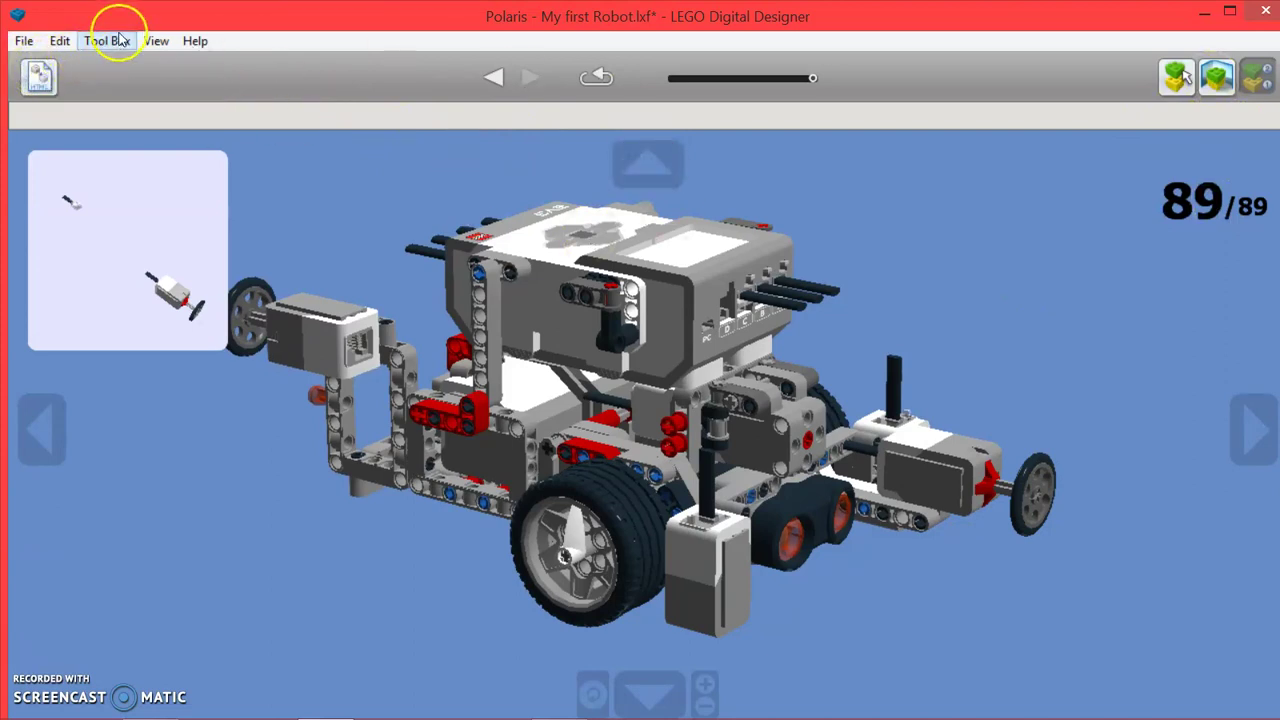
Export the HTML building guide to LDD projects, overwriting the existing guide file
left_click(40, 77)
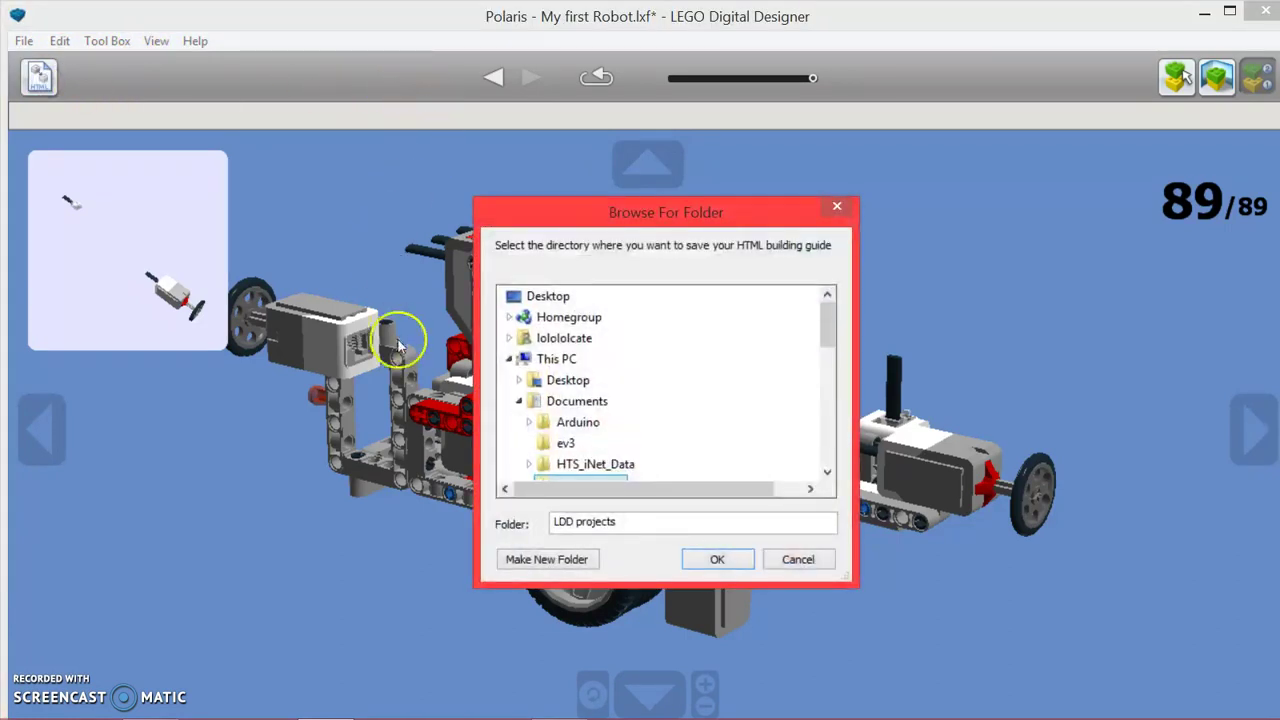
scroll(641, 377, "down", 1)
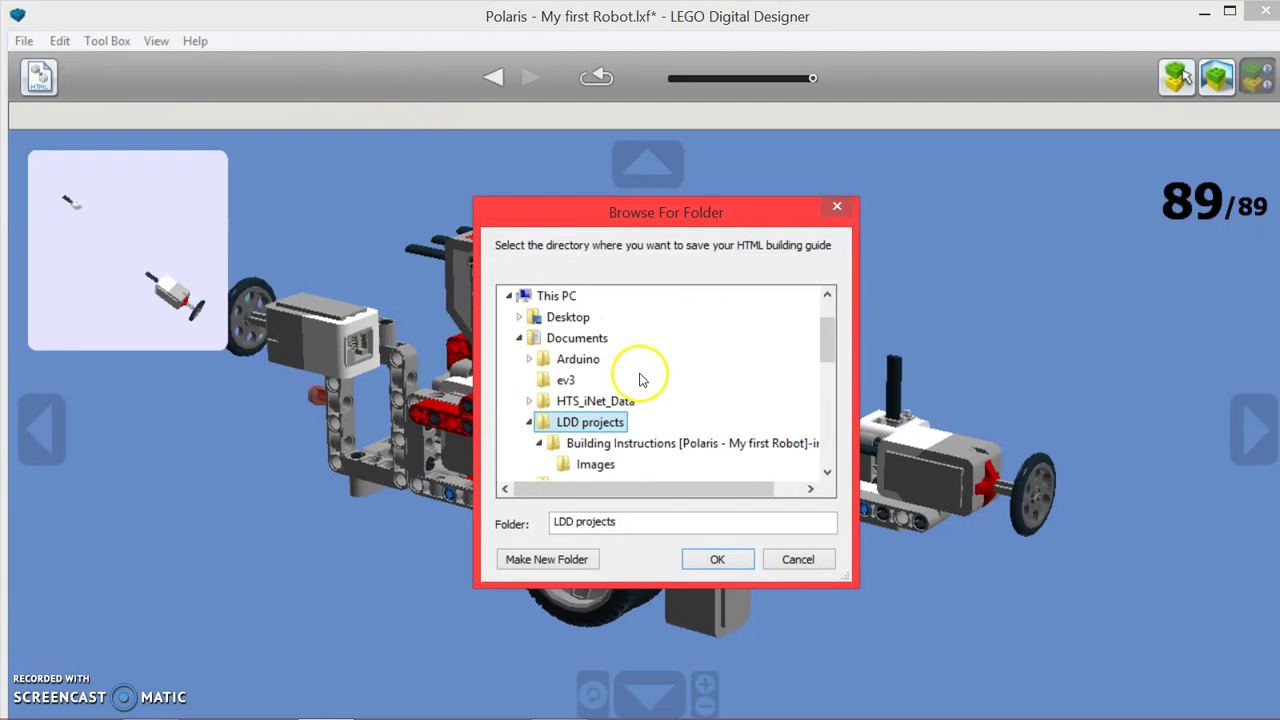
left_click(715, 558)
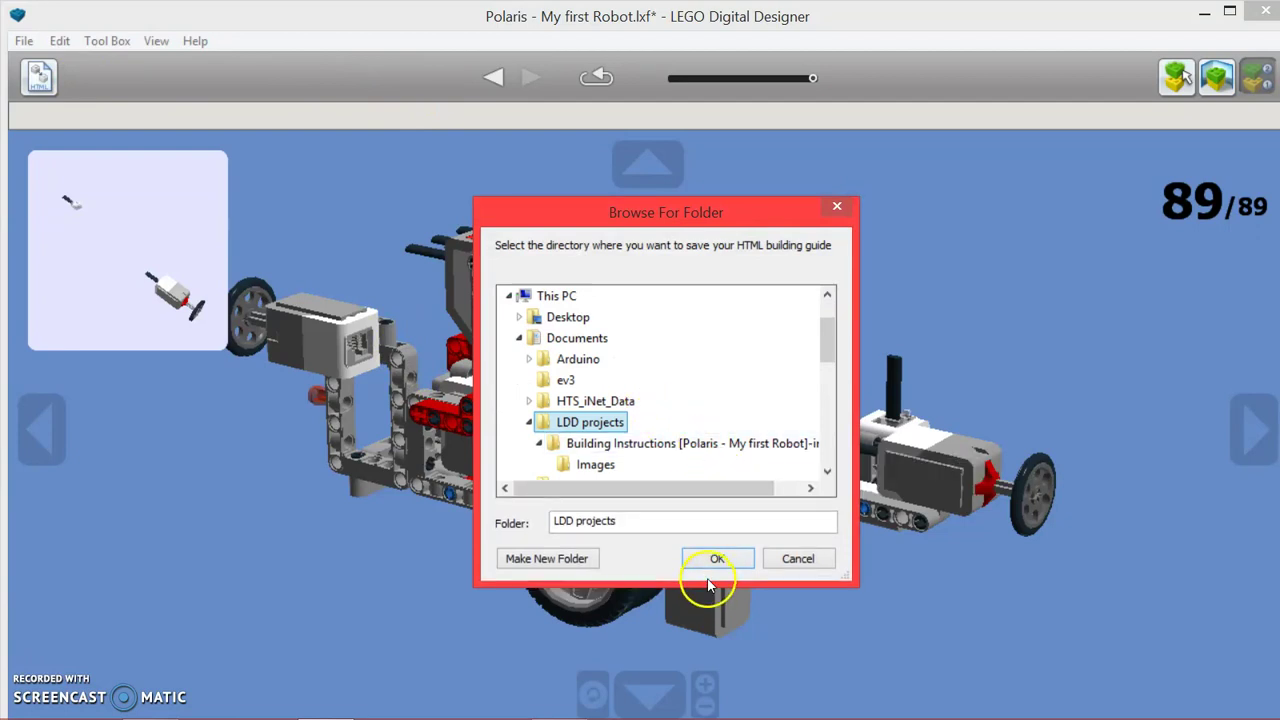
left_click(711, 556)
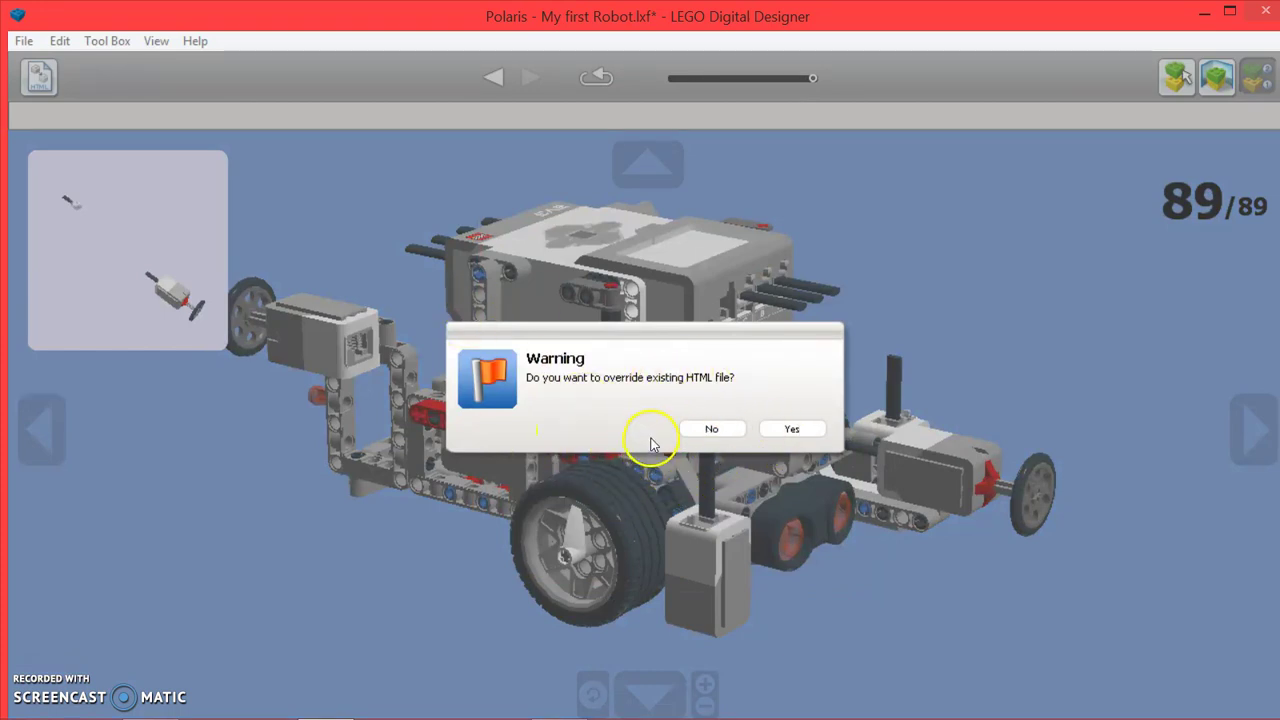
left_click(780, 432)
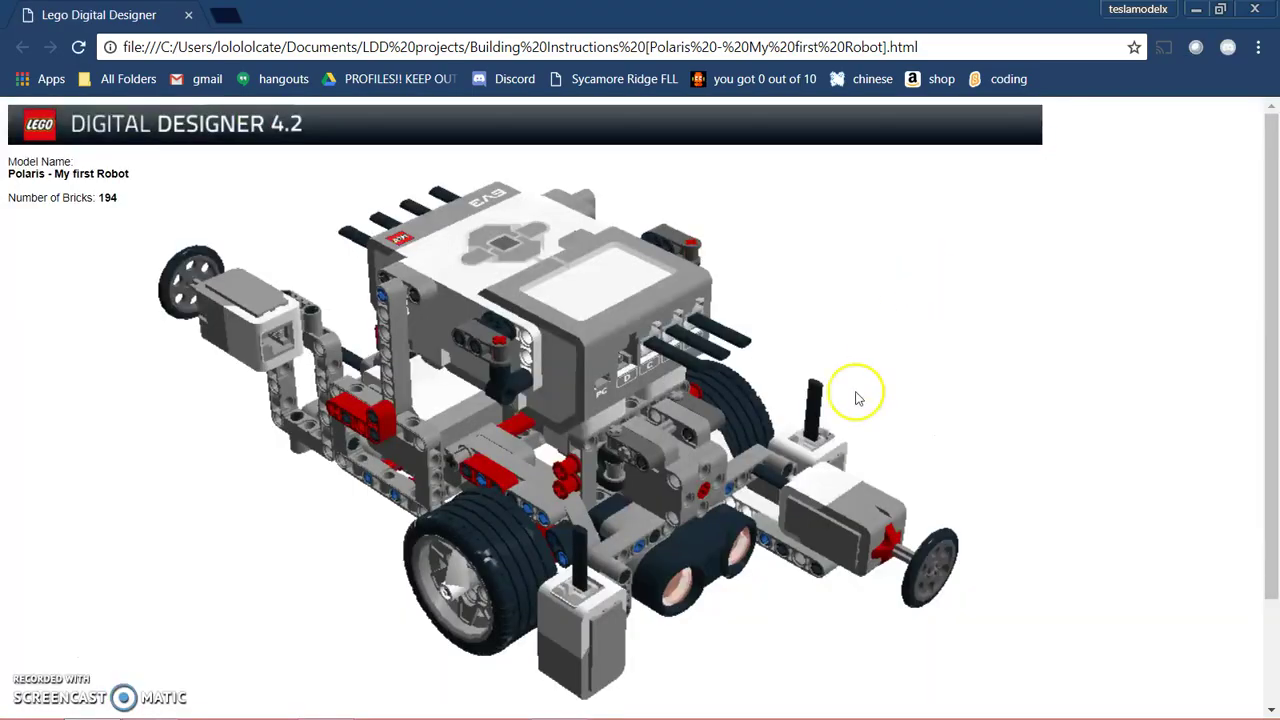
Start the Polaris building guide at step 1 and advance one step
scroll(837, 399, "down", 2)
scroll(837, 399, "up", 2)
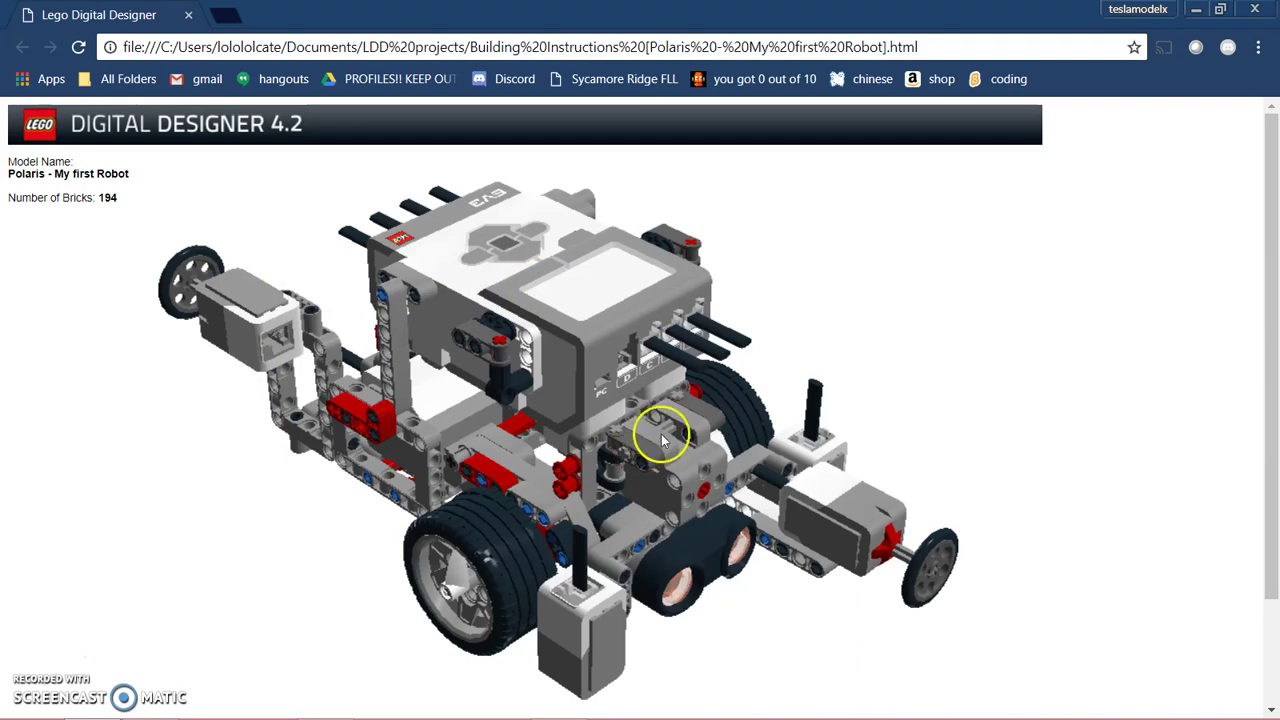
scroll(661, 271, "down", 2)
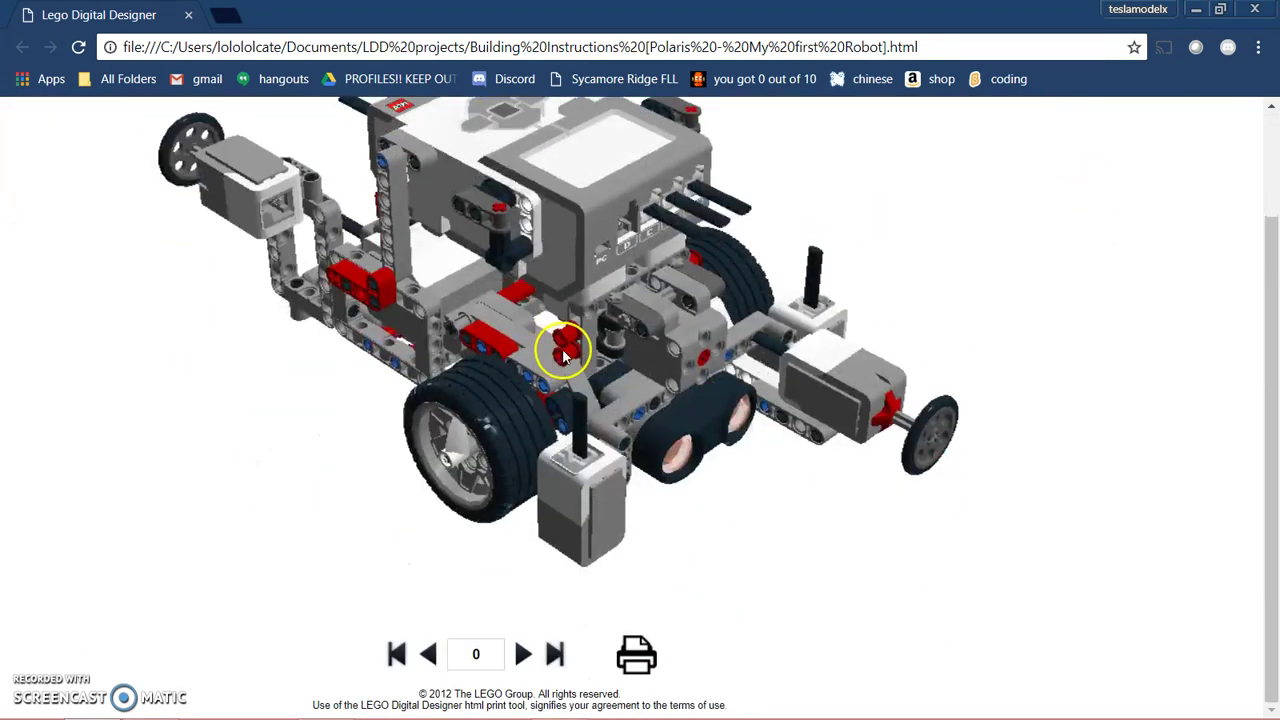
scroll(600, 380, "up", 2)
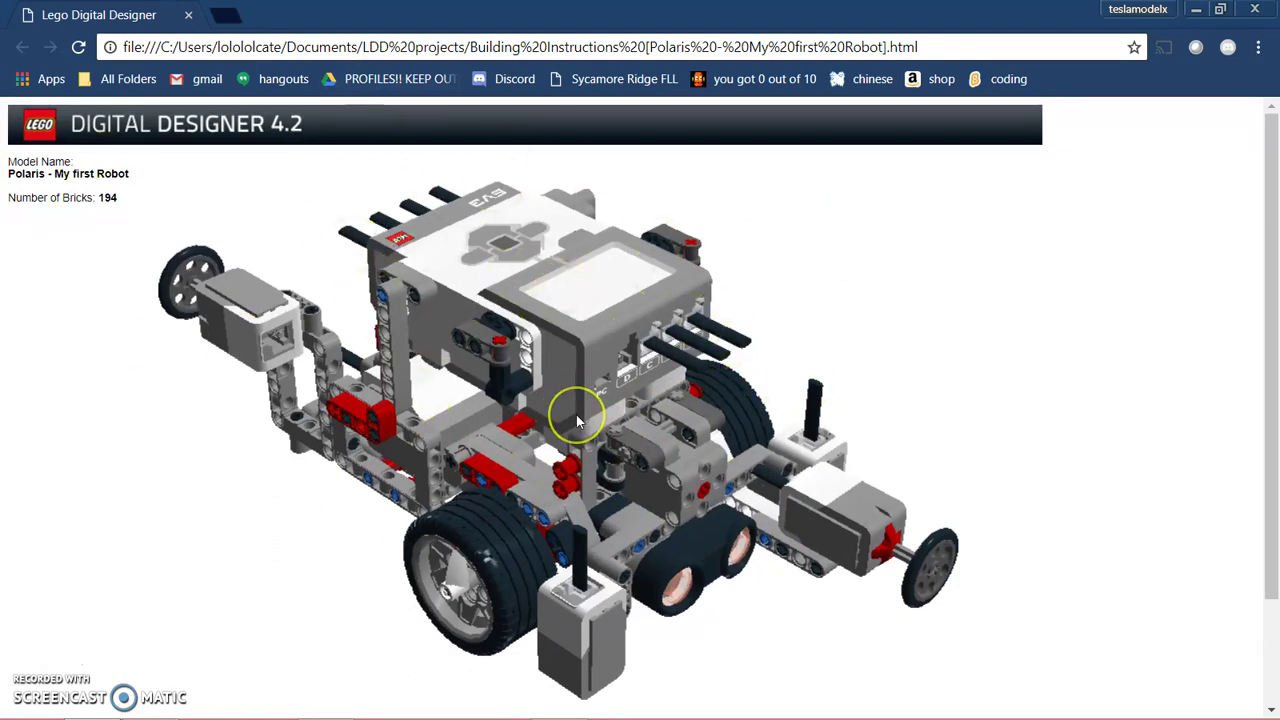
scroll(577, 420, "down", 3)
left_click(520, 657)
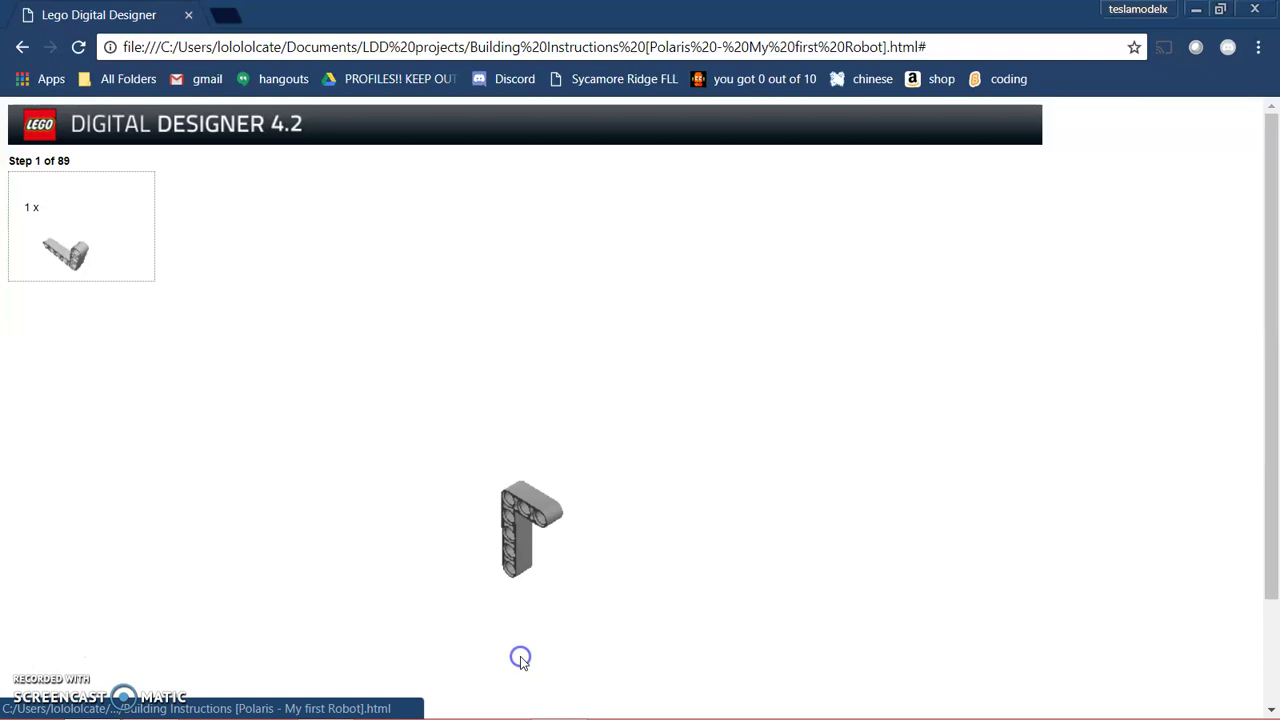
scroll(537, 623, "down", 3)
left_click(531, 686)
Jump the guide to step 43 of 89, showing four black pegs
scroll(515, 676, "down", 3)
type("43")
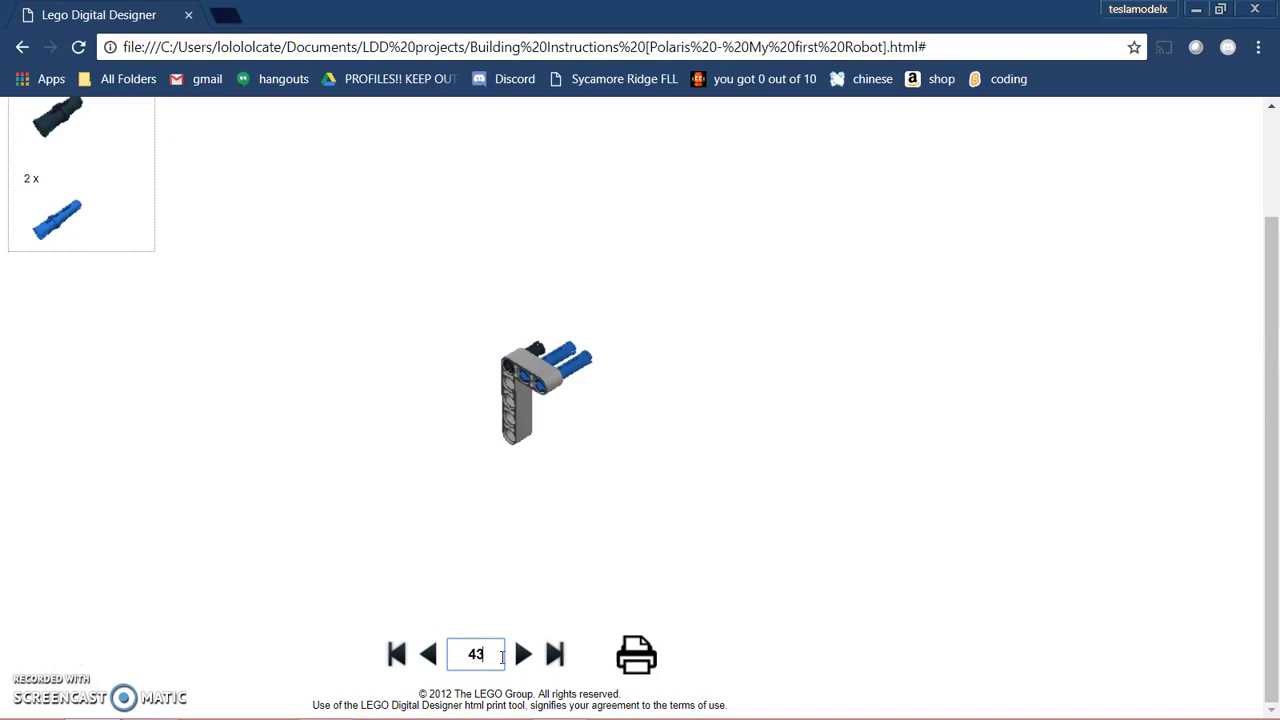
key("Return")
scroll(729, 594, "up", 3)
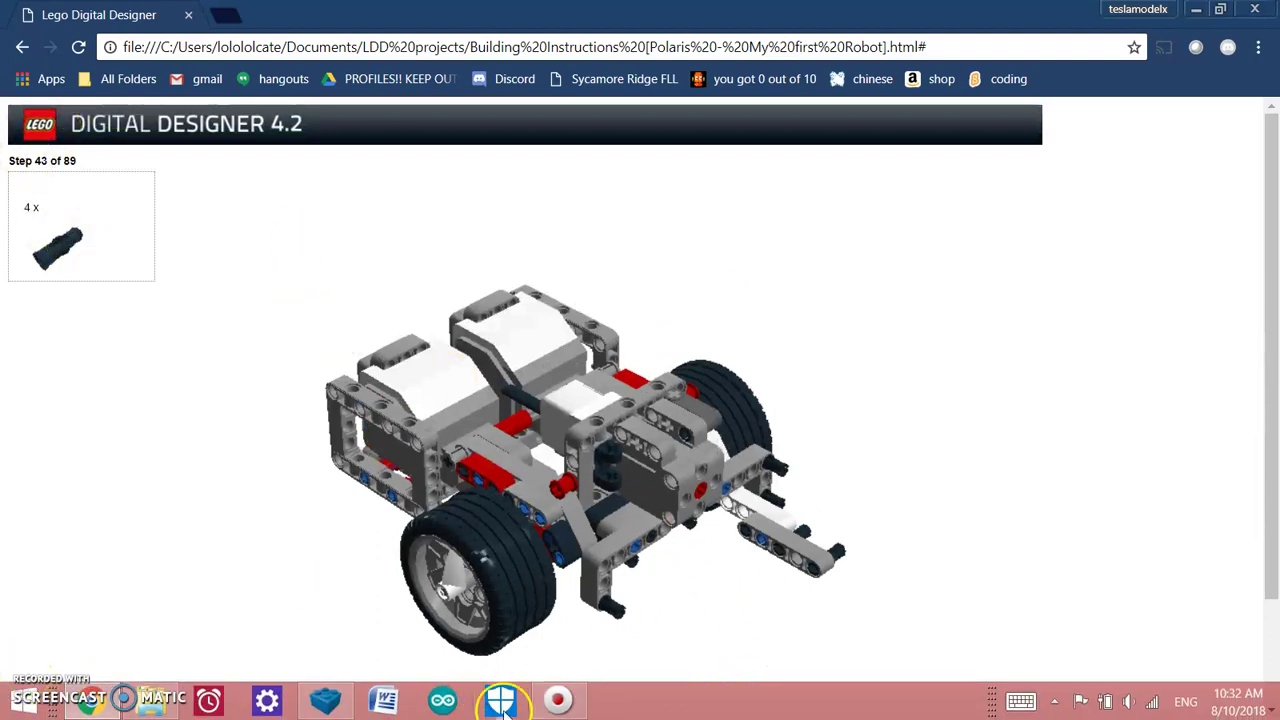
Return to a maximized Digital Designer in Build mode and orbit the 194-brick robot
left_click(326, 705)
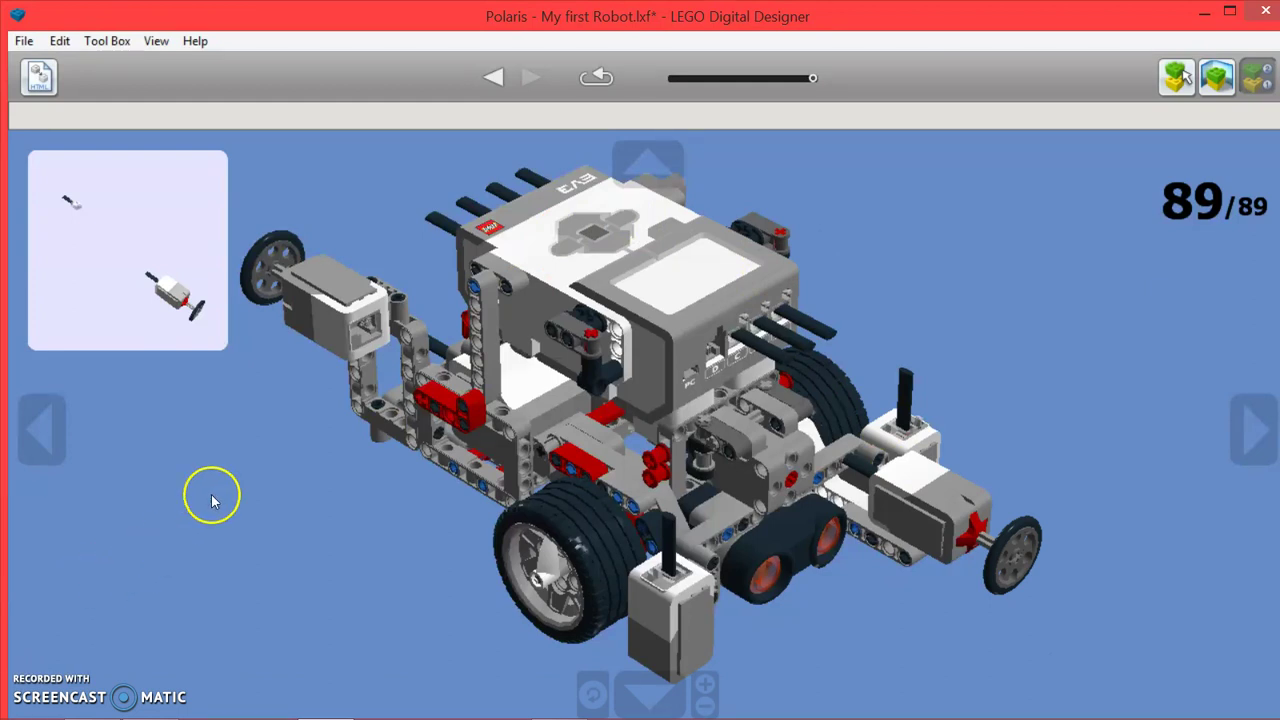
left_click(1226, 16)
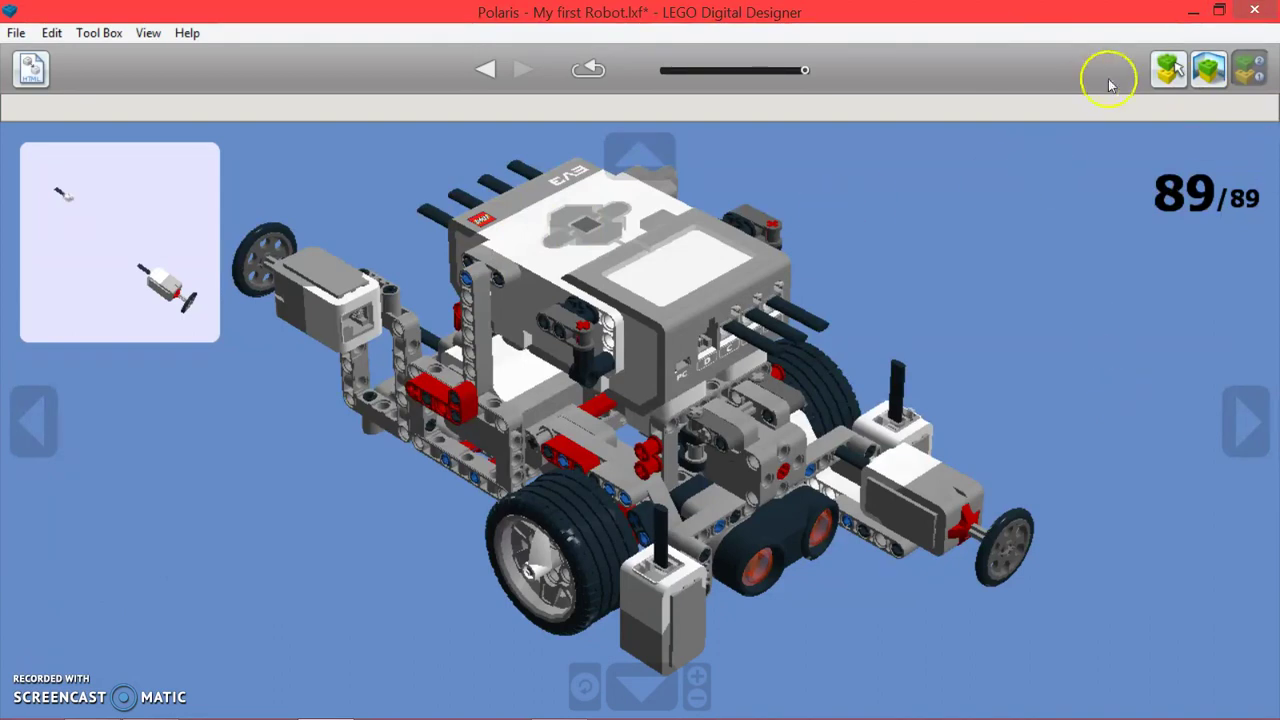
left_click(1152, 68)
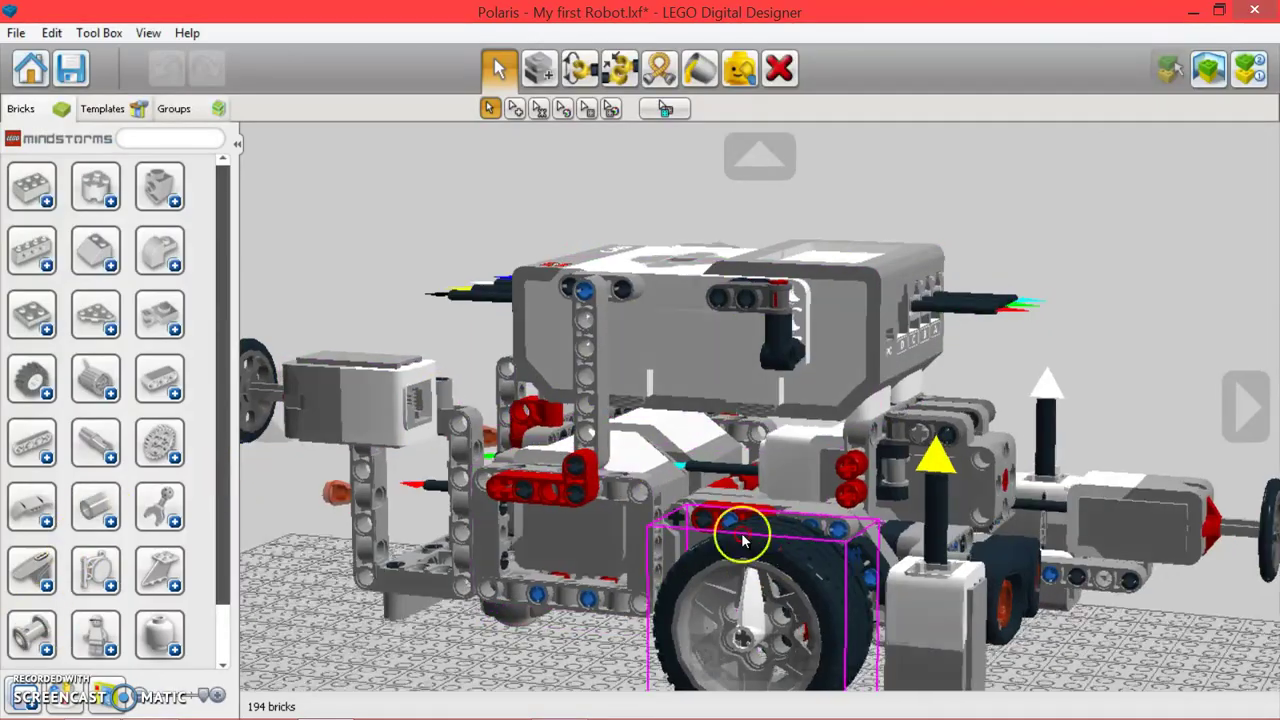
mouse_move(749, 529)
right_mouse_down()
mouse_move(498, 452)
mouse_move(488, 490)
mouse_move(508, 455)
mouse_move(722, 485)
mouse_move(550, 150)
mouse_move(460, 210)
mouse_move(530, 415)
mouse_move(645, 510)
mouse_move(1000, 597)
right_mouse_up()
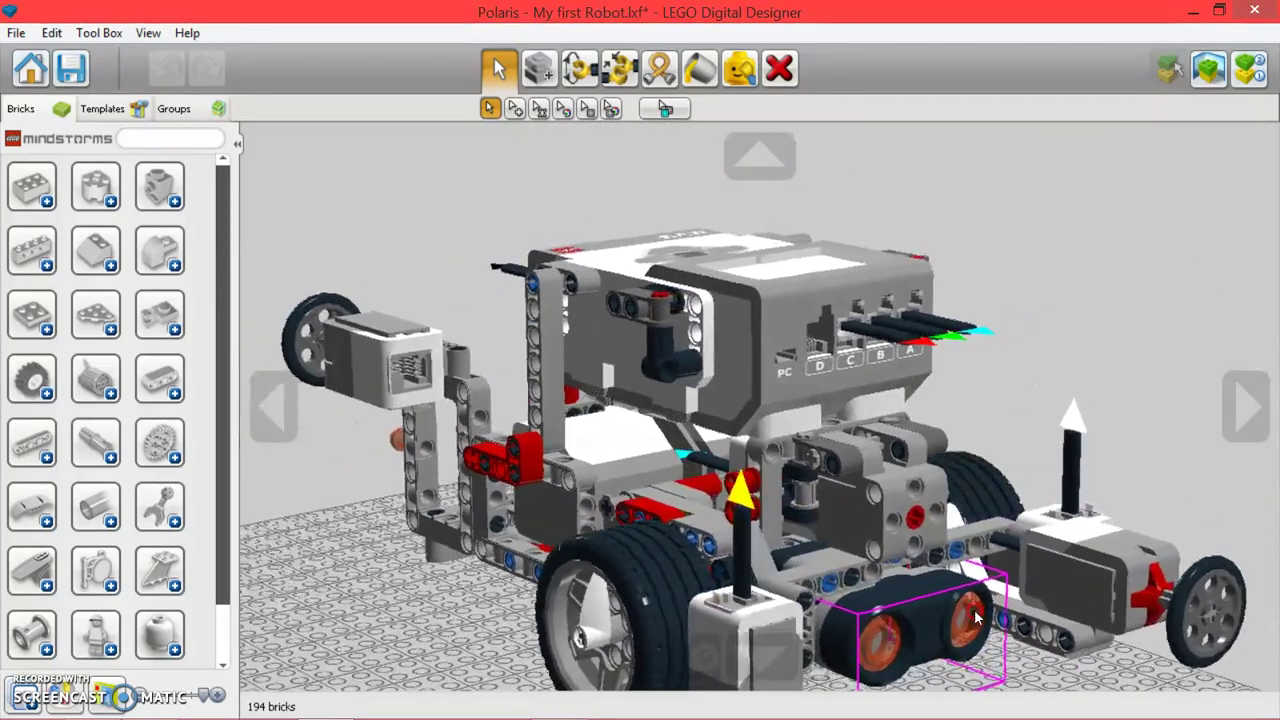